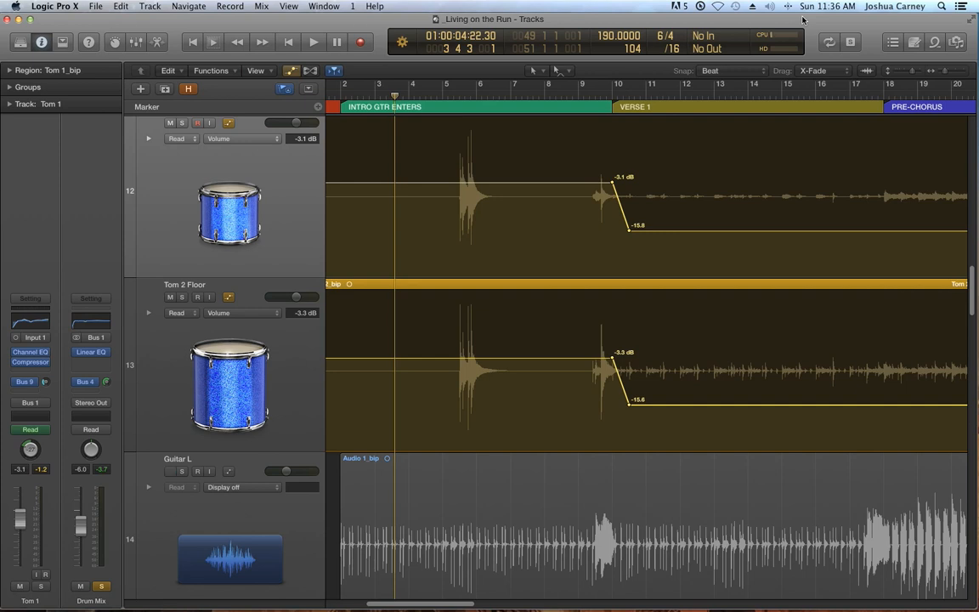
Lower Tom 1's channel fader to -18.0 dB in Read mode and play the song briefly.
mouse_move(19, 516)
mouse_down()
mouse_move(20, 467)
mouse_move(19, 537)
mouse_move(19, 515)
mouse_up()
drag(20, 524, 19, 544)
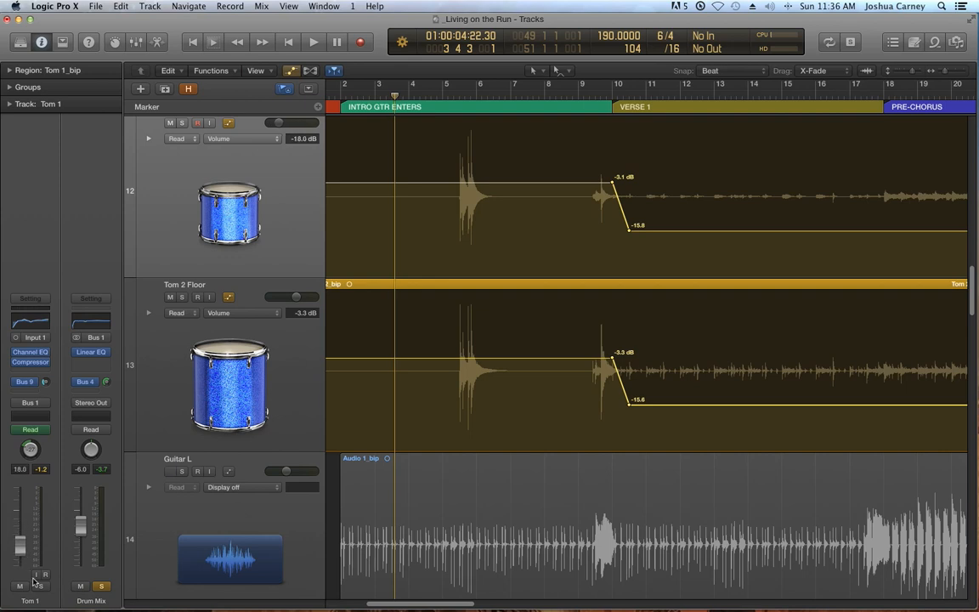
key(space)
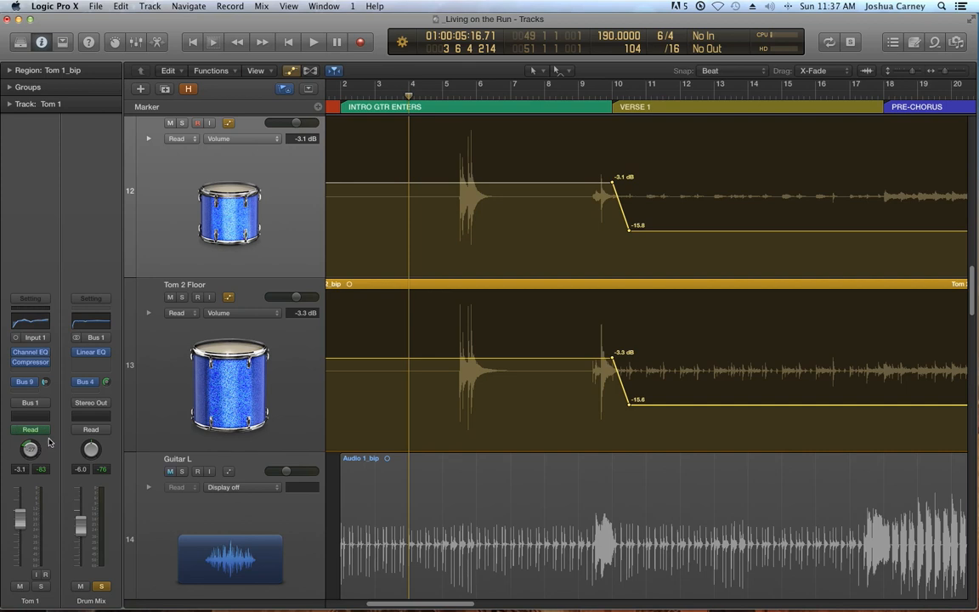
Set Tom 1's automation mode to Touch and raise its fader to +0.4 dB while playback is stopped.
scroll(221, 196, up, 1)
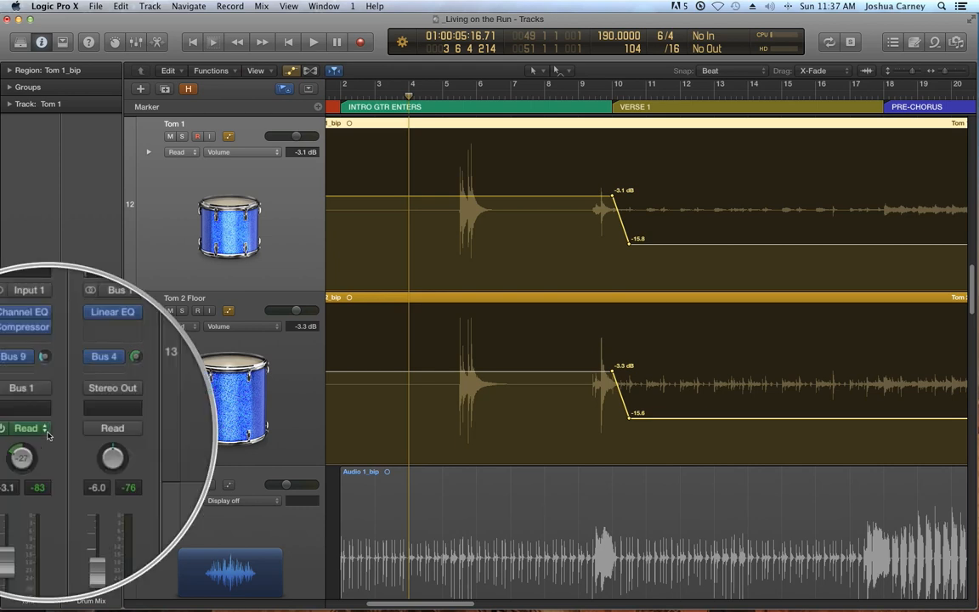
click(46, 429)
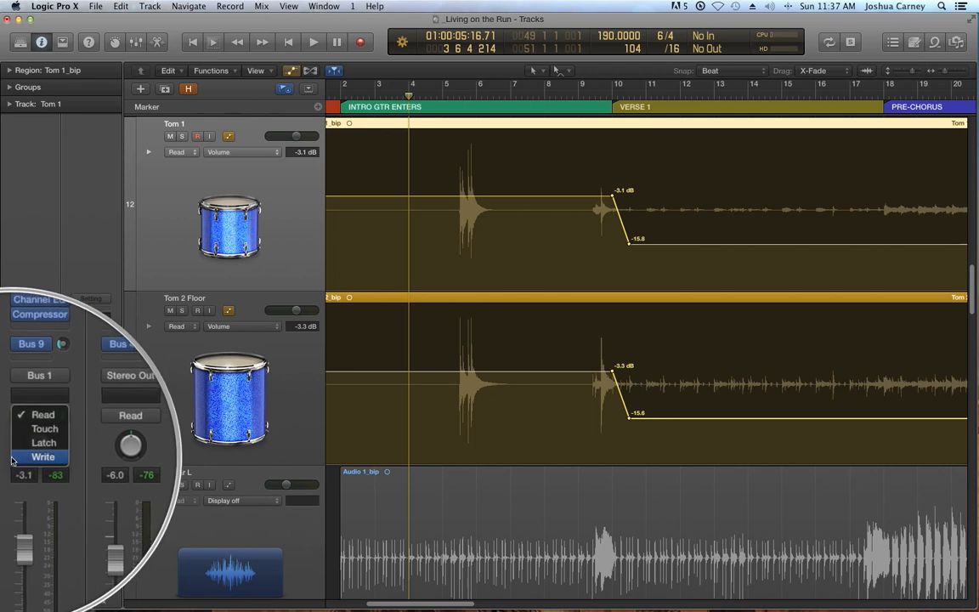
click(38, 436)
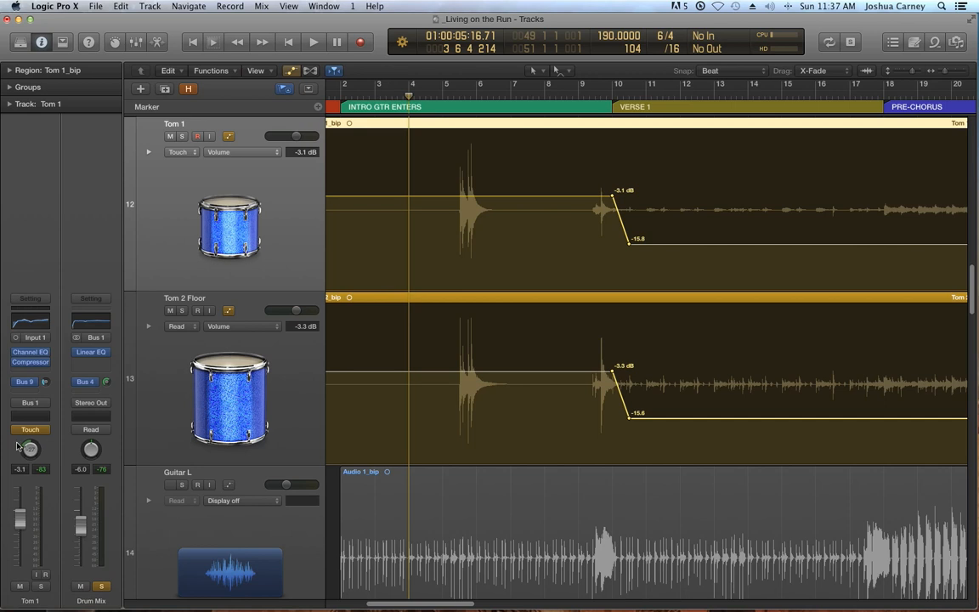
drag(25, 524, 20, 508)
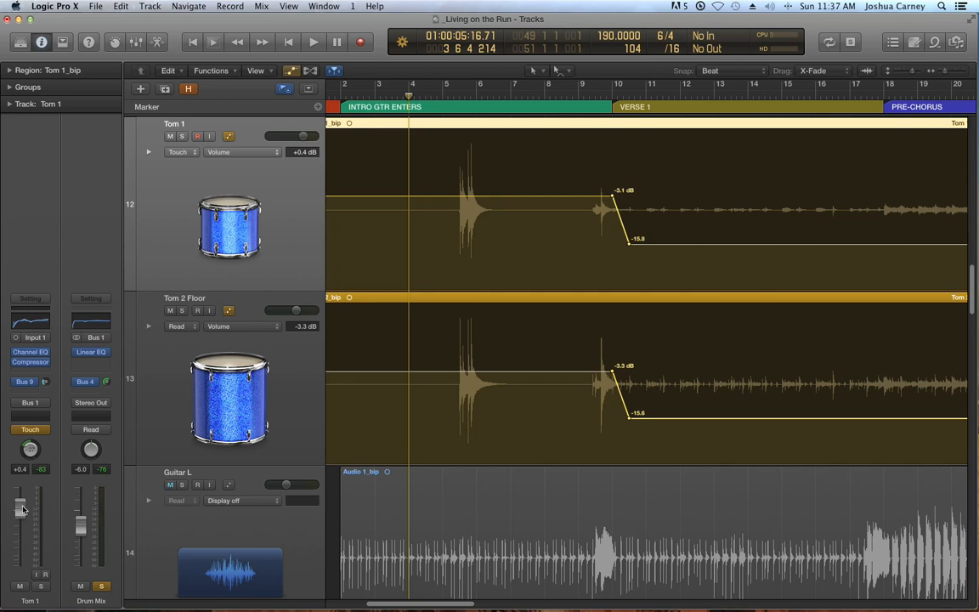
Record a Touch volume ride on Tom 1 from bar 2, raising the fader to about +3.6 dB, and undo it.
key(Return)
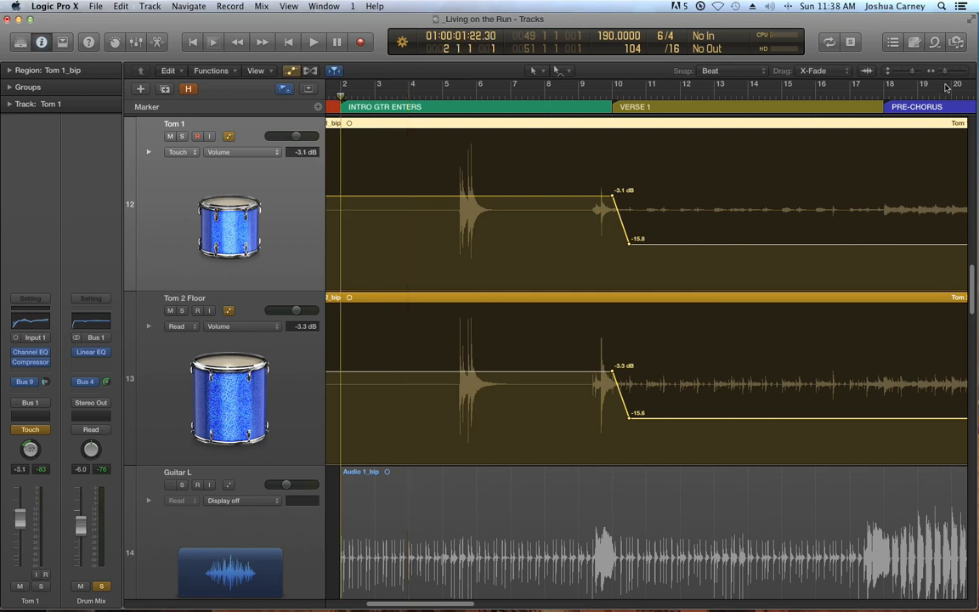
key(super+Right)
key(super+Right)
drag(19, 519, 19, 493)
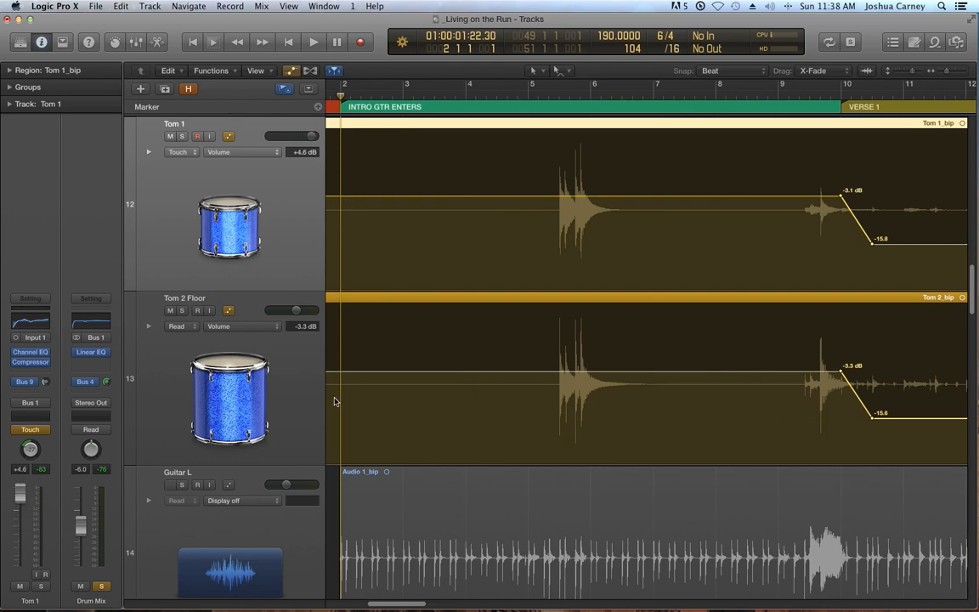
click(368, 96)
click(343, 96)
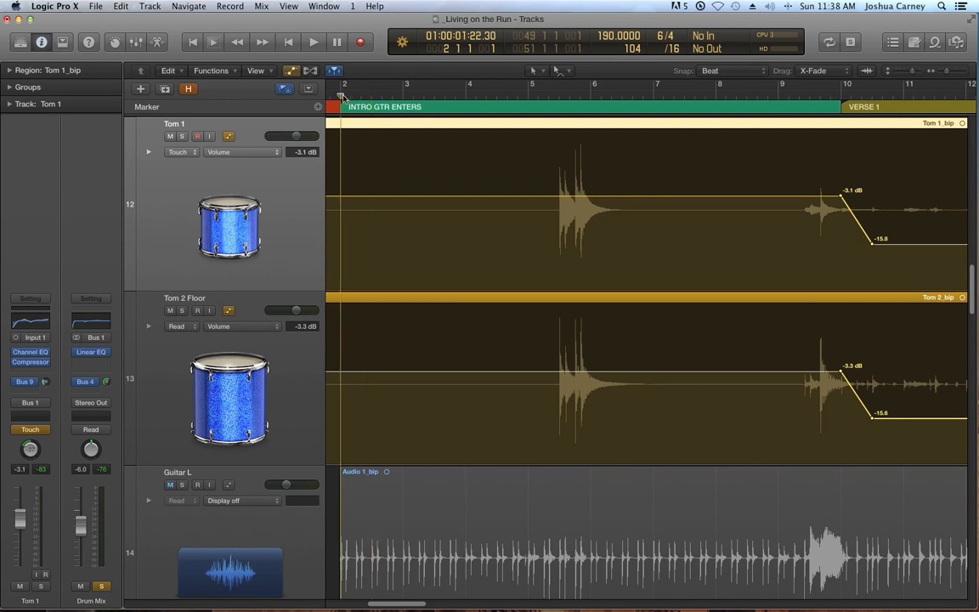
key(space)
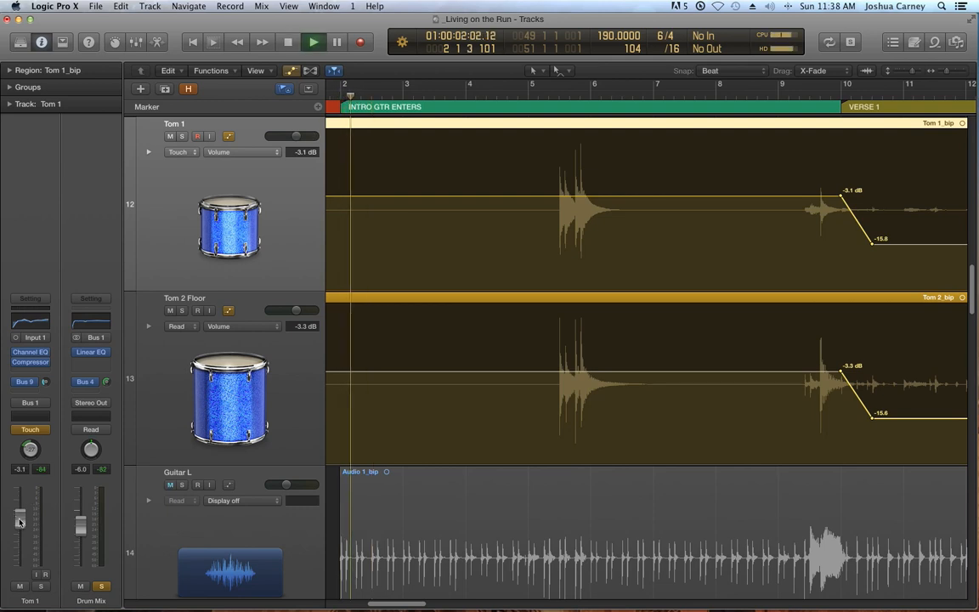
drag(17, 517, 28, 485)
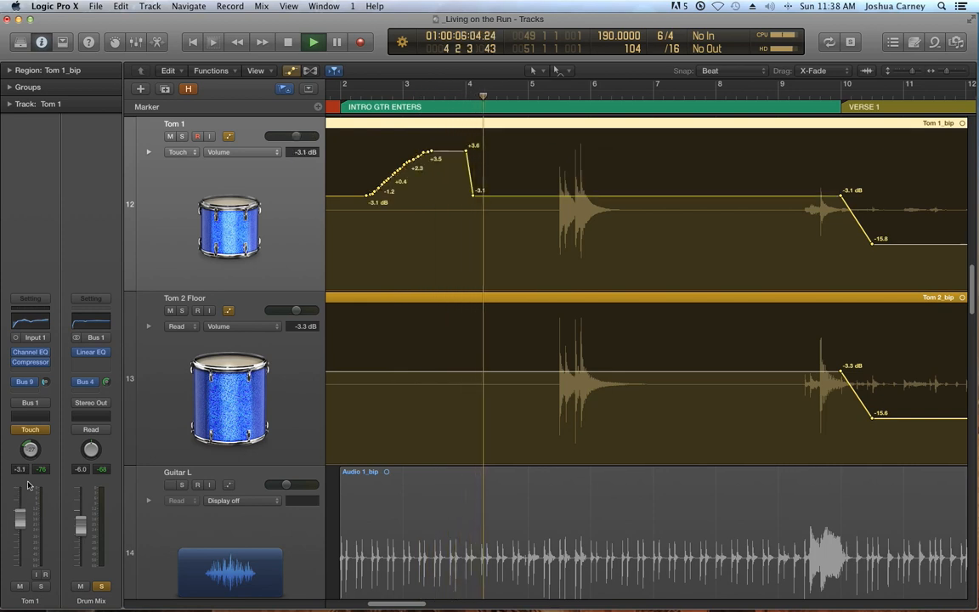
key(space)
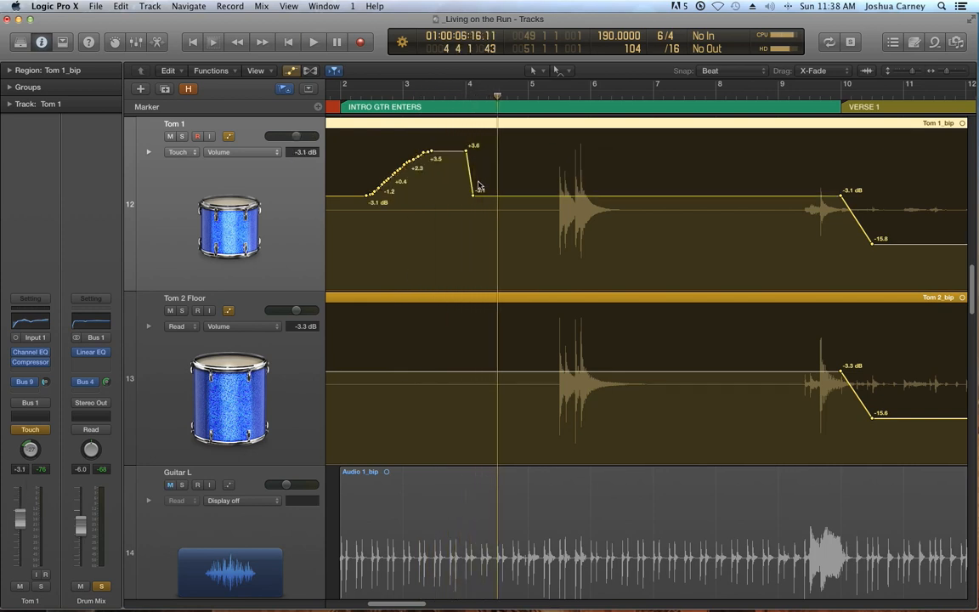
key(super+z)
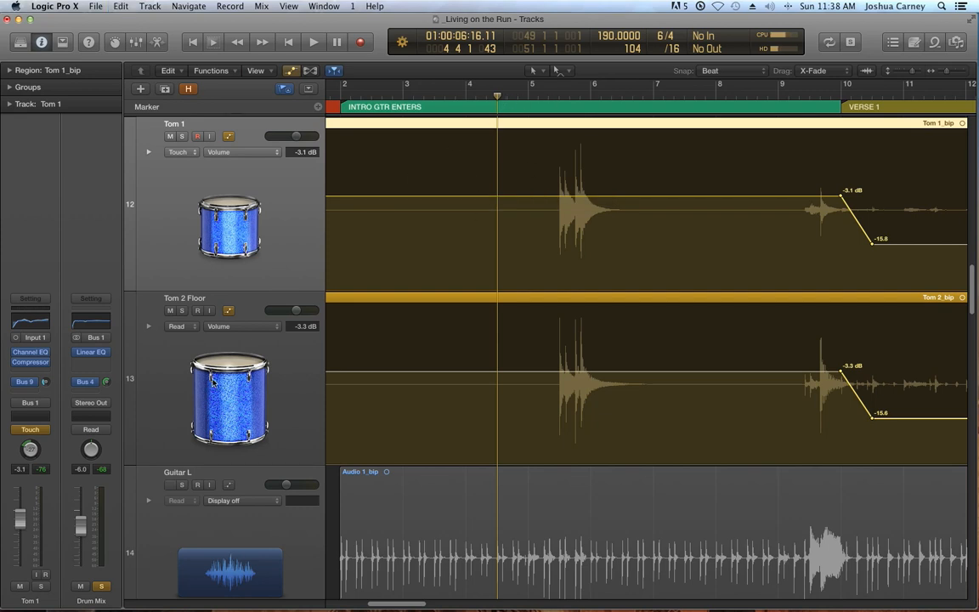
Record a Touch volume dip on Tom 1 from about bar 3, down to about -17.4 dB and up to -1.9 dB, and undo it.
mouse_move(22, 520)
mouse_down()
mouse_move(20, 550)
mouse_move(20, 512)
mouse_up()
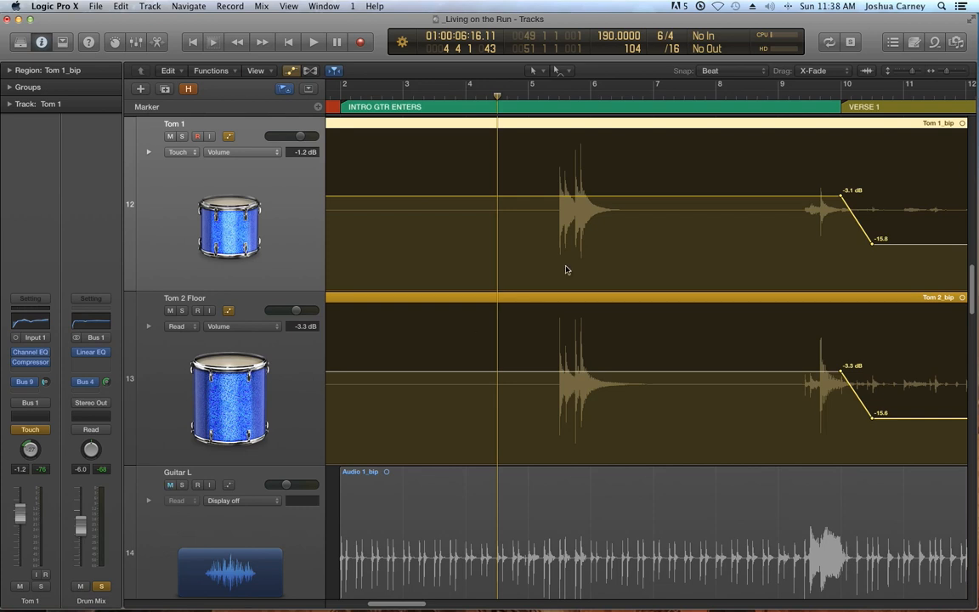
click(402, 85)
key(space)
mouse_move(20, 522)
mouse_down()
mouse_move(20, 547)
mouse_move(20, 515)
mouse_up()
key(space)
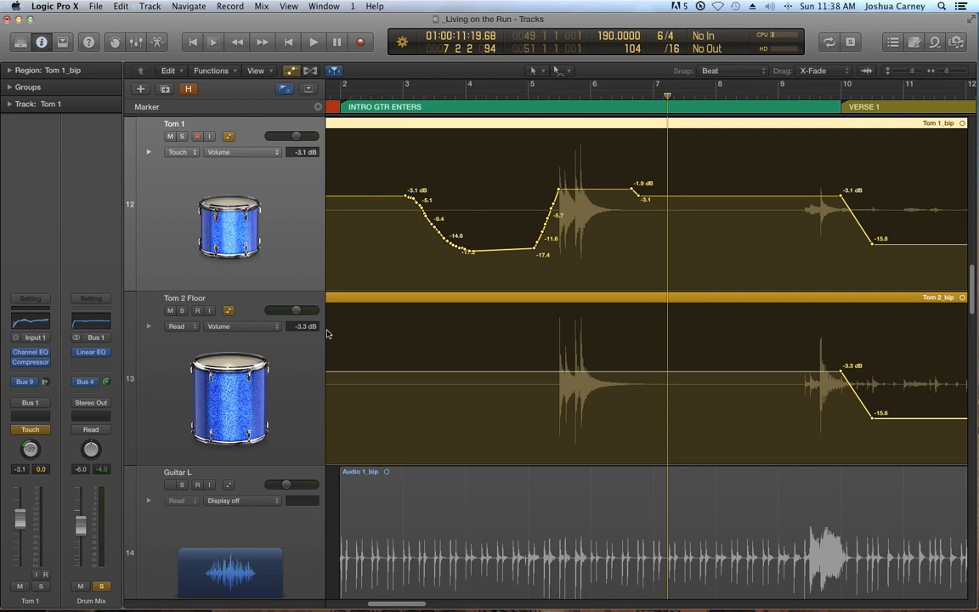
key(super+z)
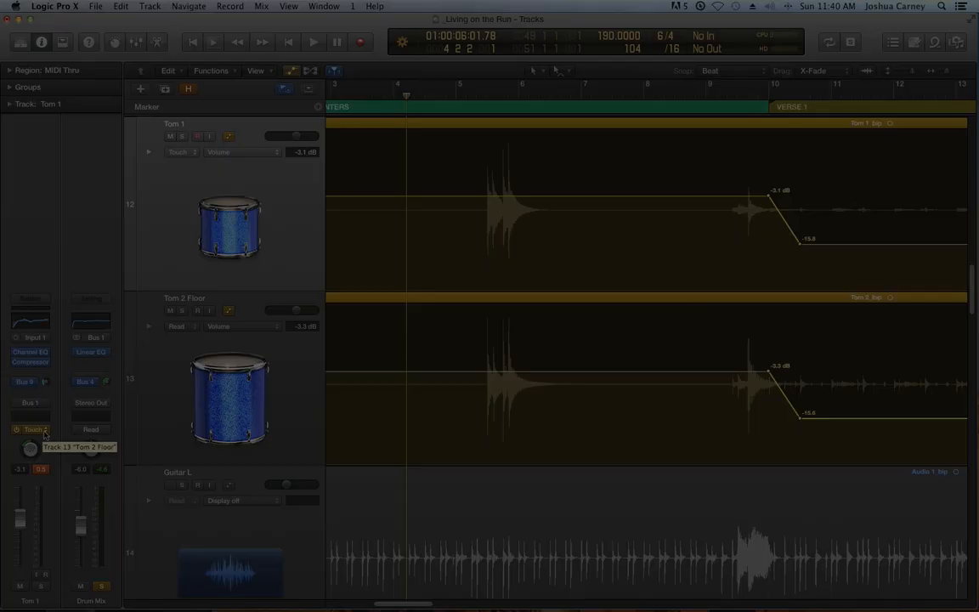
Set Tom 1's automation mode to Latch, place the playhead just before bar 4, and lower the fader to -14.8 dB.
click(33, 431)
click(41, 447)
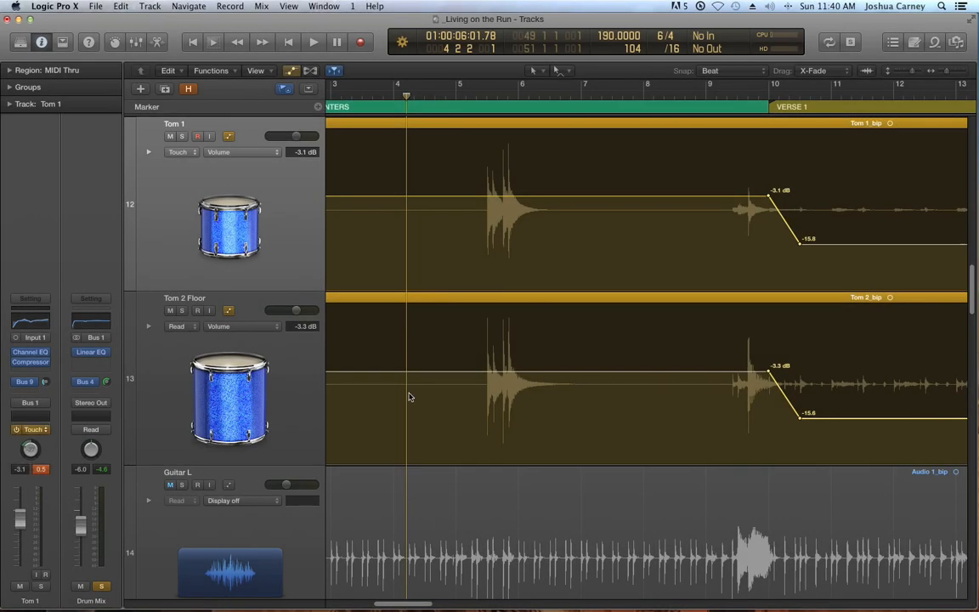
click(381, 98)
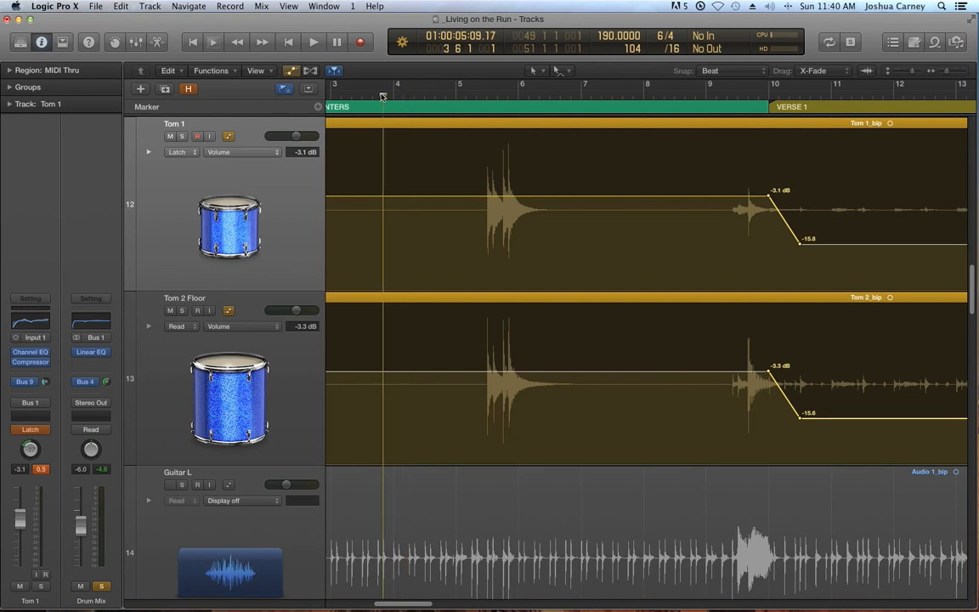
mouse_move(20, 519)
mouse_down()
mouse_move(20, 541)
mouse_move(20, 482)
mouse_move(22, 539)
mouse_up()
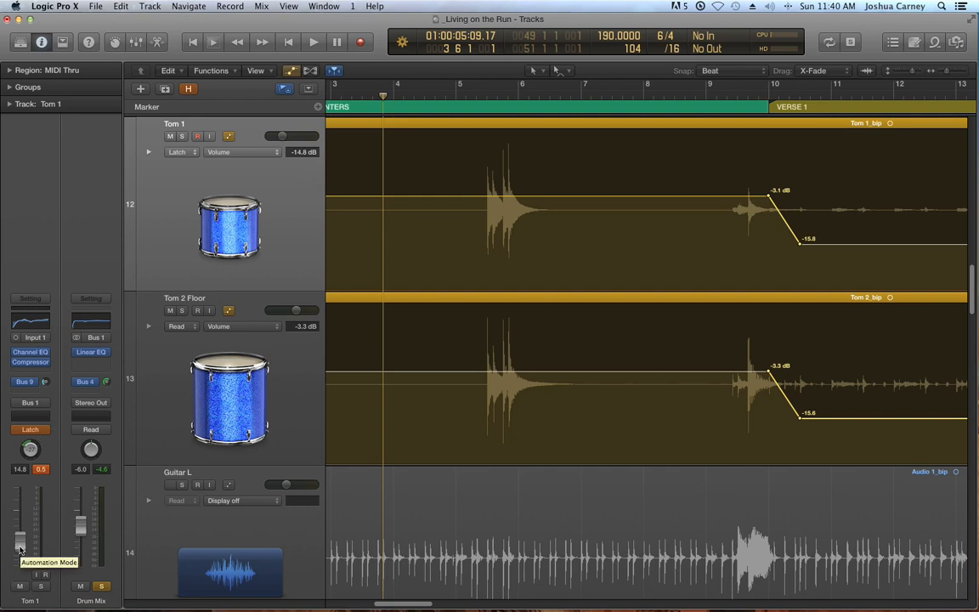
Record Latch volume automation on Tom 1, down to about -28.0 dB and back up to about -2.5 dB, and undo it.
key(space)
mouse_move(21, 550)
mouse_down()
mouse_move(20, 533)
mouse_move(21, 548)
mouse_up()
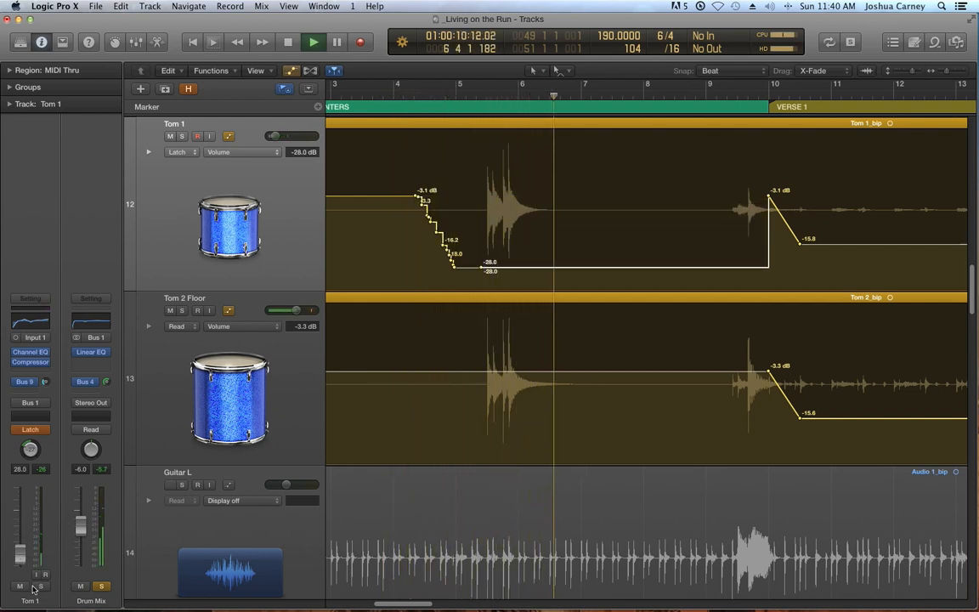
drag(20, 557, 20, 515)
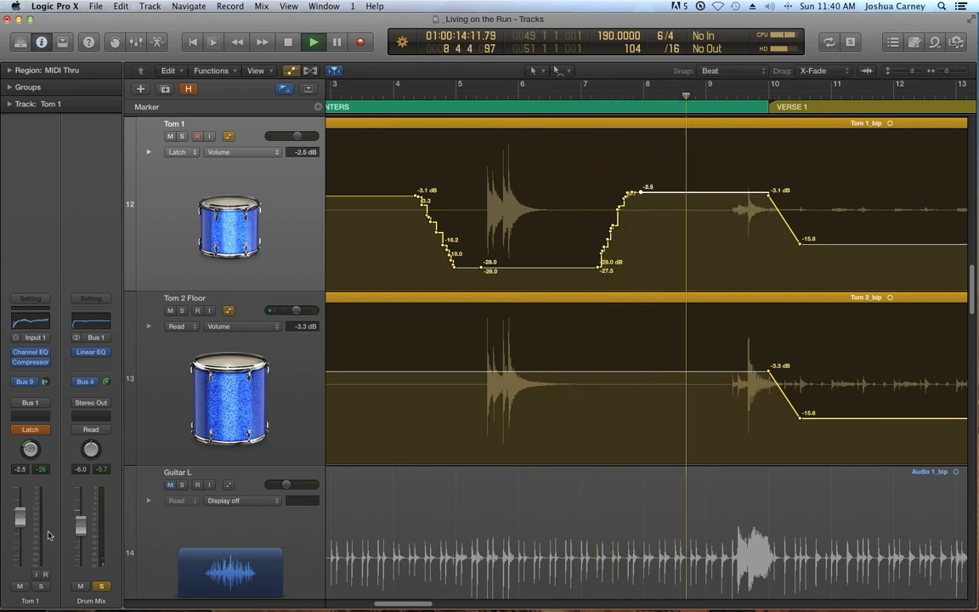
key(space)
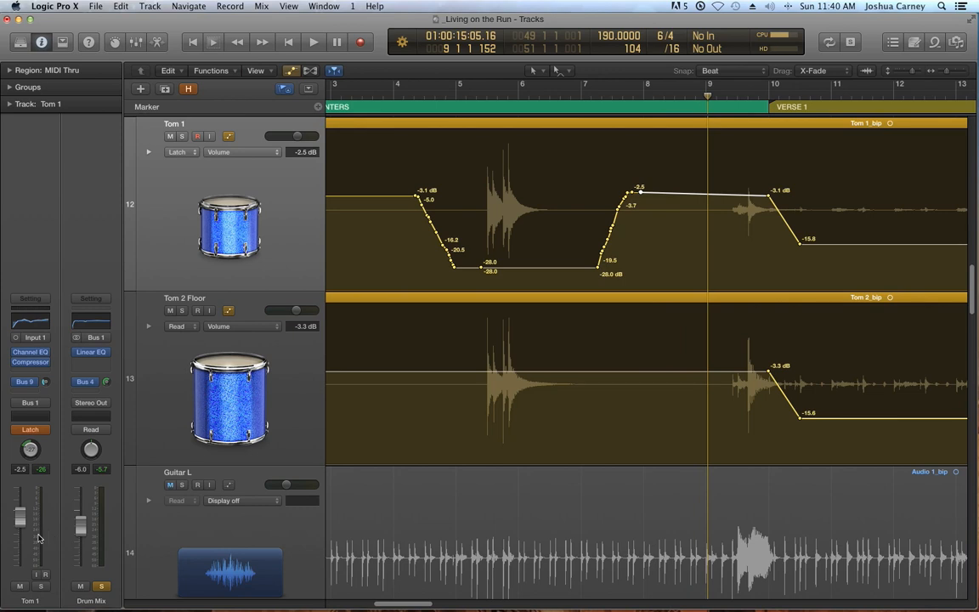
key(super+z)
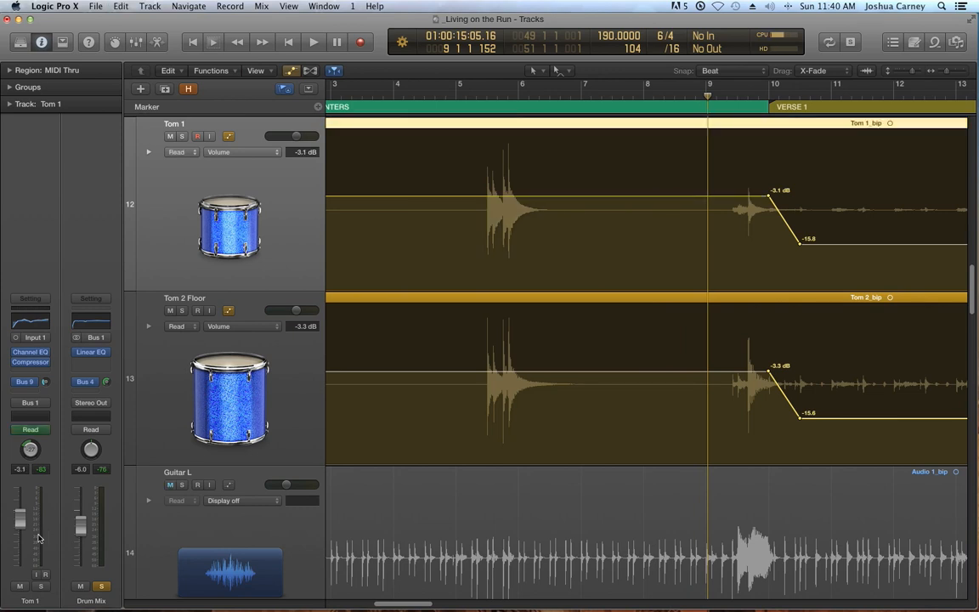
Set Tom 1's automation mode to Write.
click(29, 429)
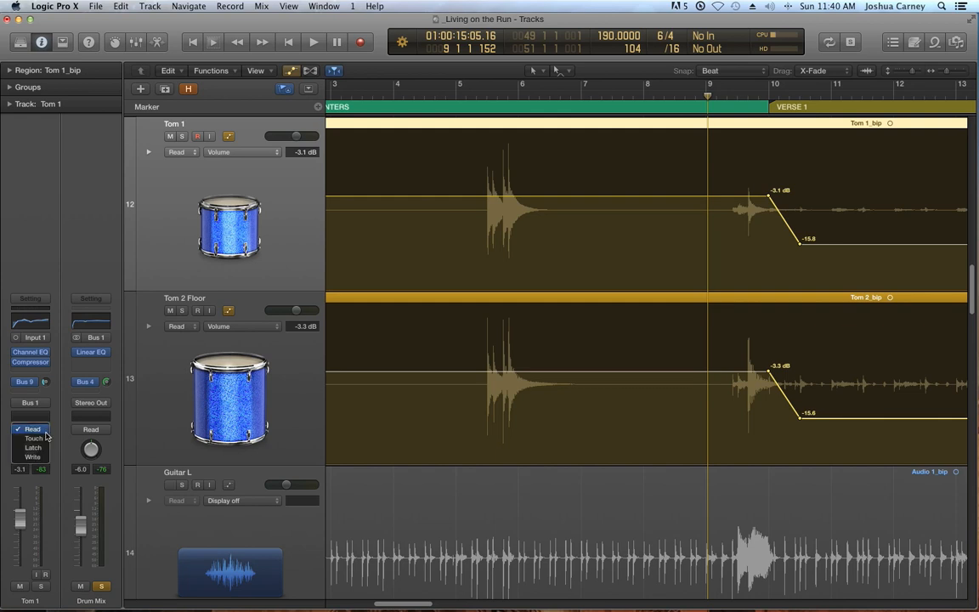
click(38, 458)
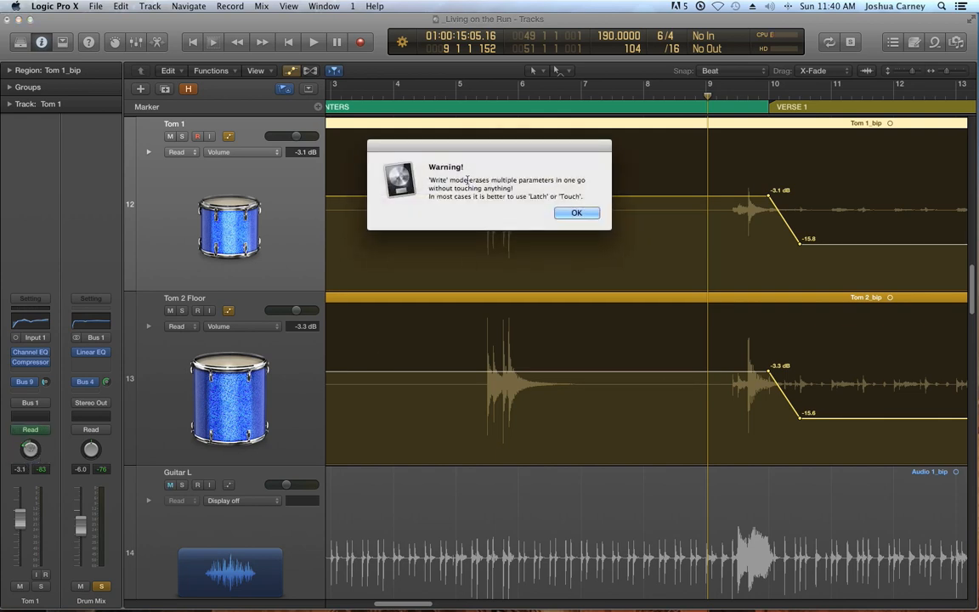
drag(481, 151, 490, 183)
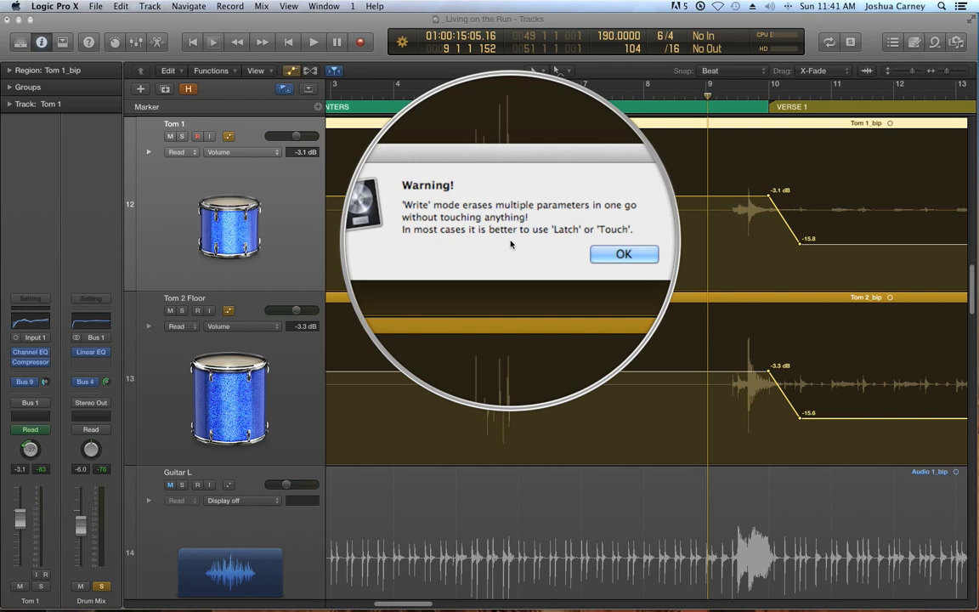
click(585, 248)
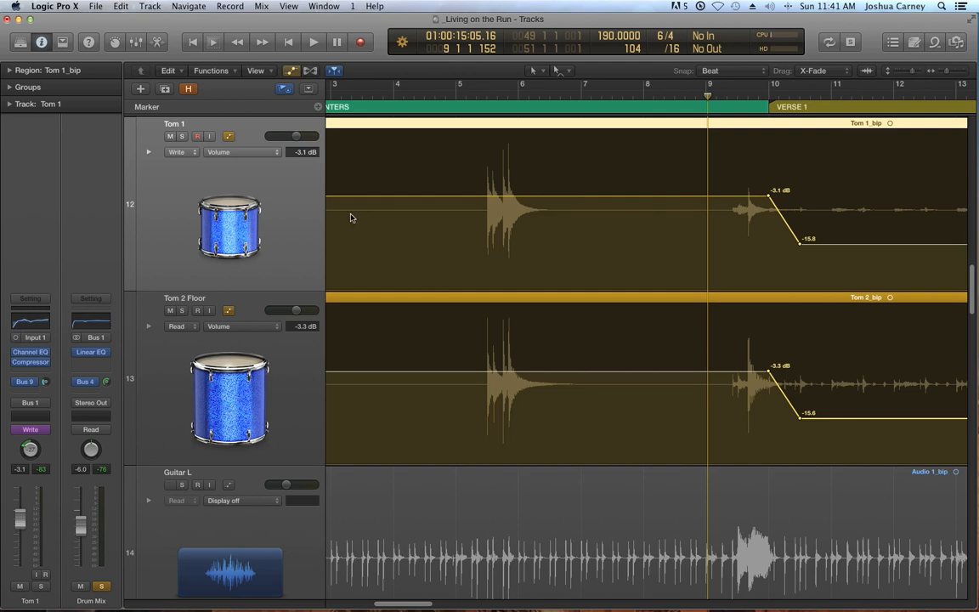
Switch Tom 1's automation mode to Latch and place the playhead at bar 3, beat 6.
click(45, 433)
click(33, 447)
click(383, 95)
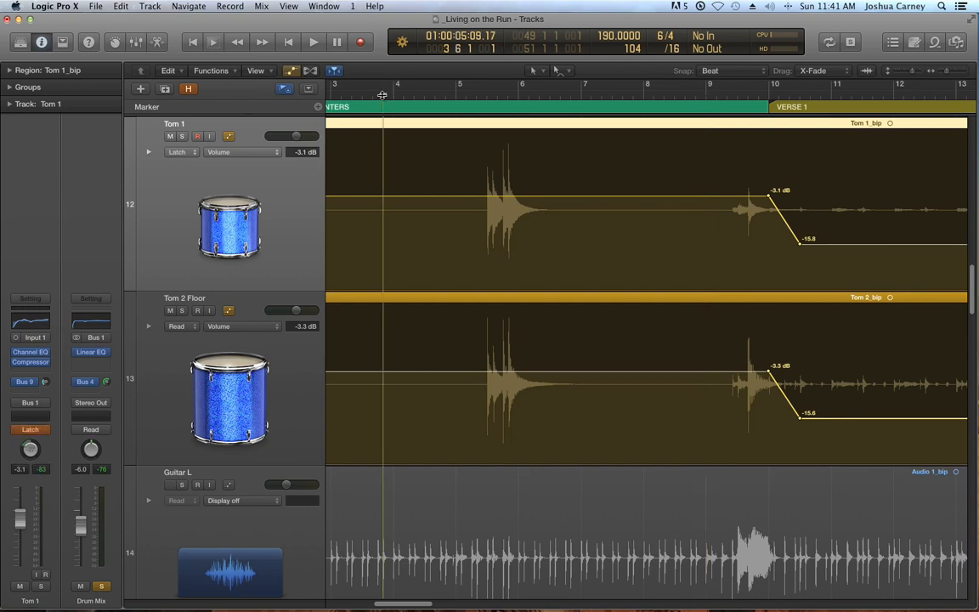
Raise the 7400 Hz high shelf gain in Tom 1's Channel EQ to +8.0 dB and close the plug-in.
mouse_move(34, 355)
click(31, 353)
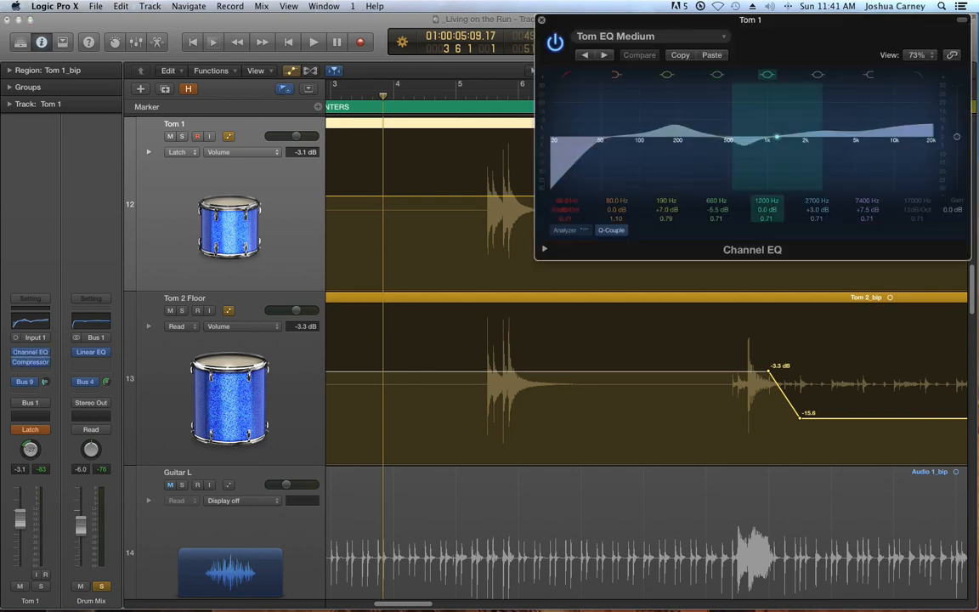
drag(912, 22, 627, 109)
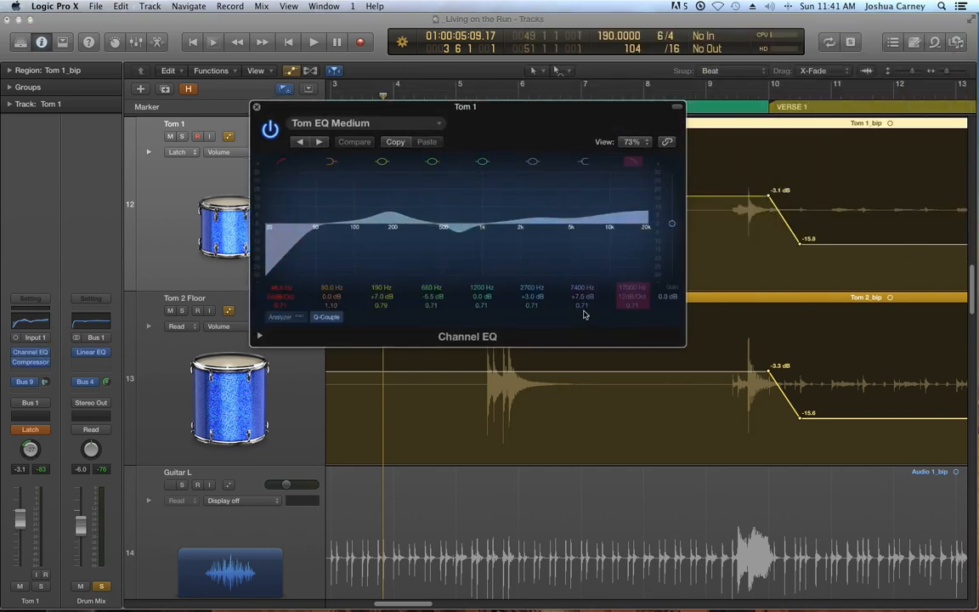
mouse_move(582, 300)
mouse_down()
mouse_move(582, 251)
mouse_move(582, 299)
mouse_up()
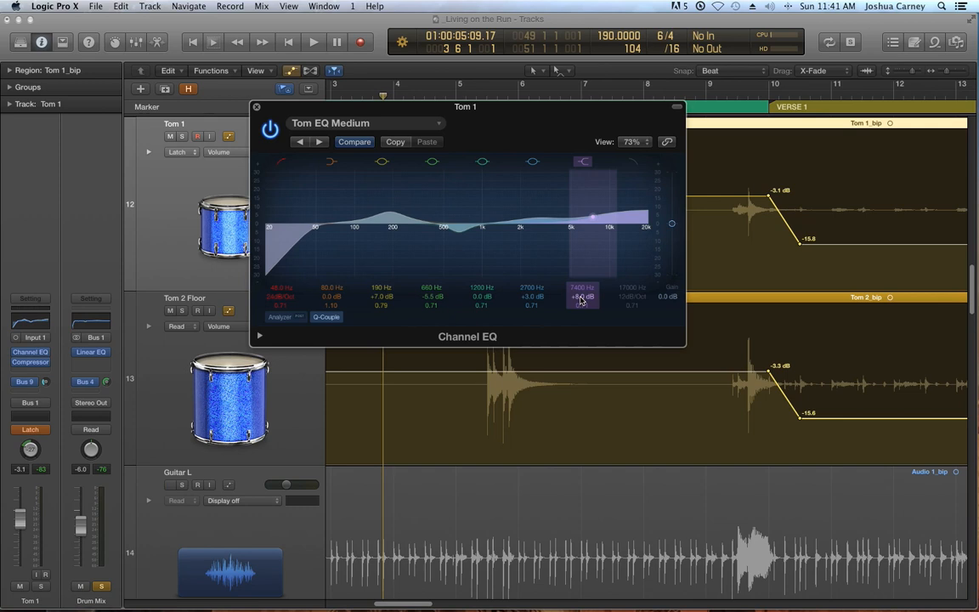
click(256, 107)
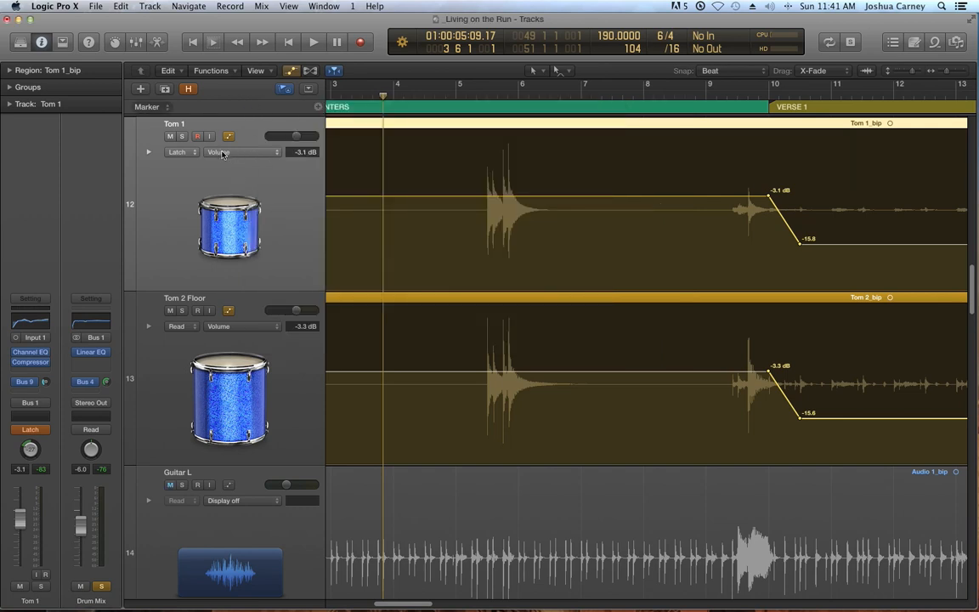
Show the Channel EQ's High Shelf Gain as the automation parameter on the Tom 1 track.
click(216, 152)
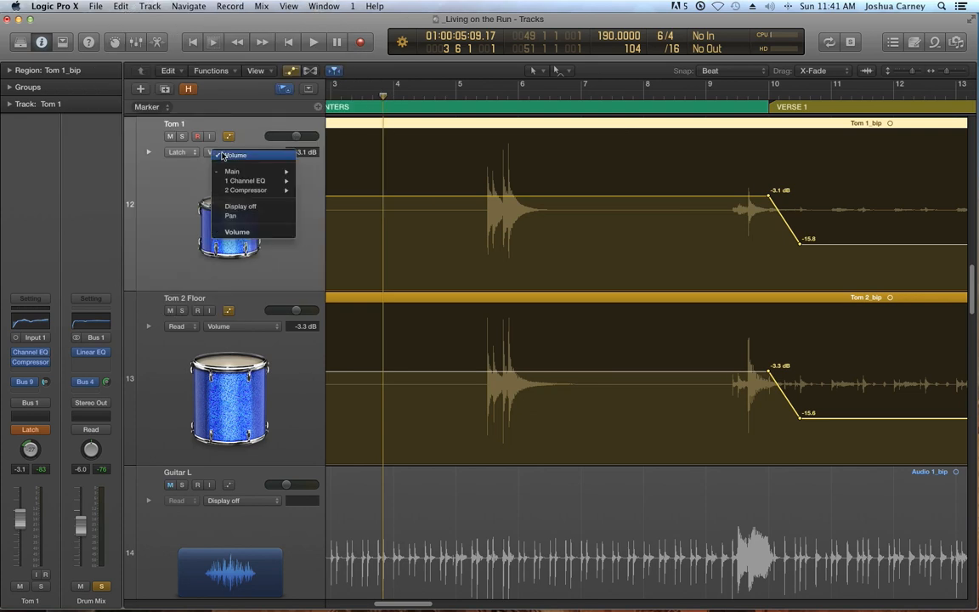
mouse_move(251, 184)
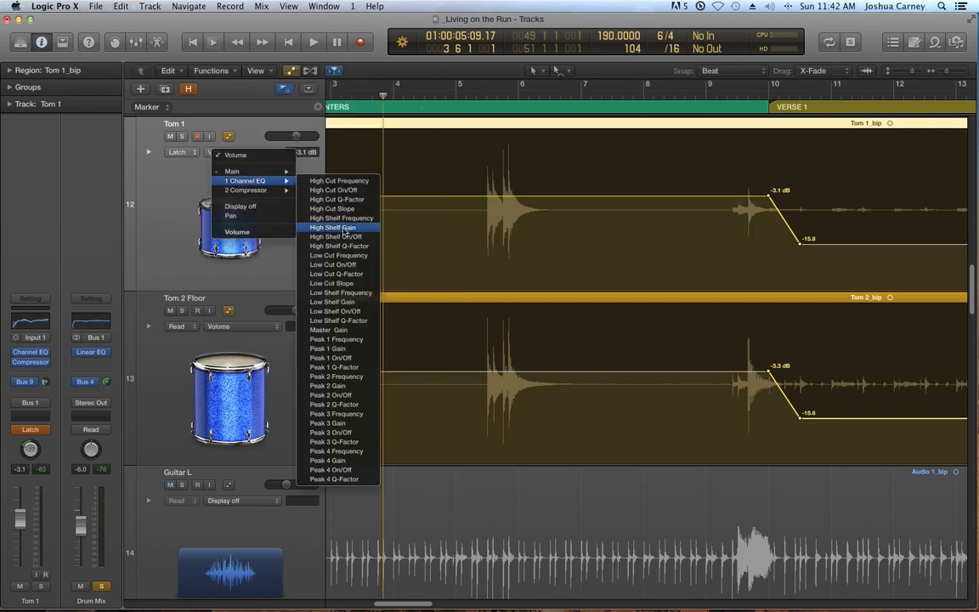
click(342, 229)
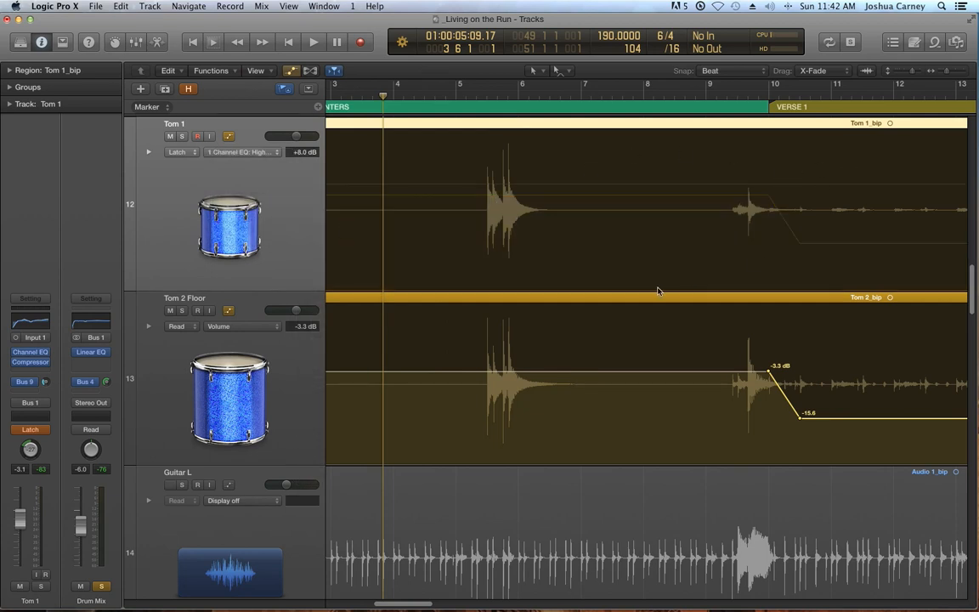
Show the main Volume automation on the Tom 1 track and place the playhead at bar 3, beat 4.
click(242, 152)
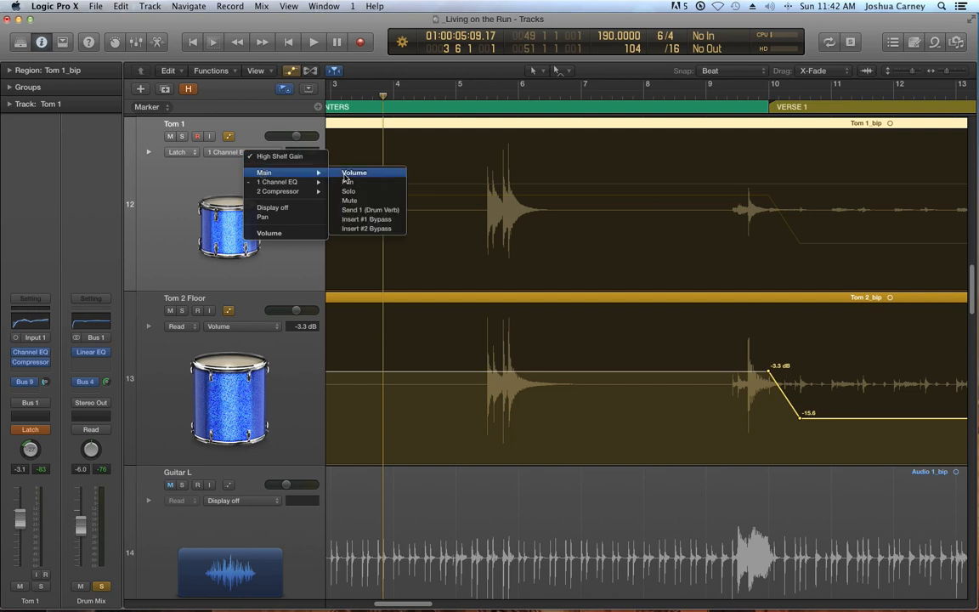
click(340, 171)
click(359, 98)
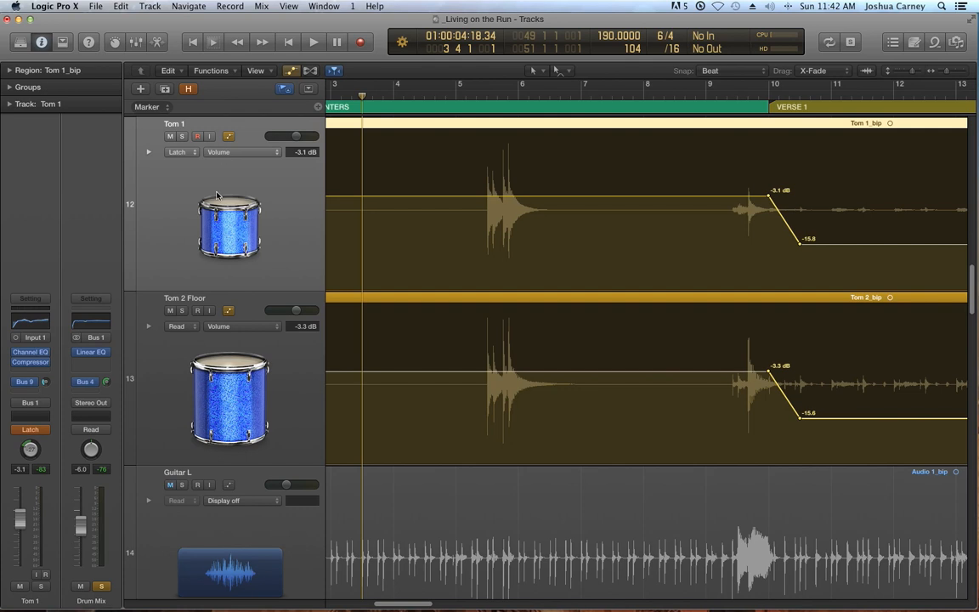
Open Tom 1's Channel EQ and move its window clear of the automation lanes.
click(32, 352)
drag(529, 107, 276, 11)
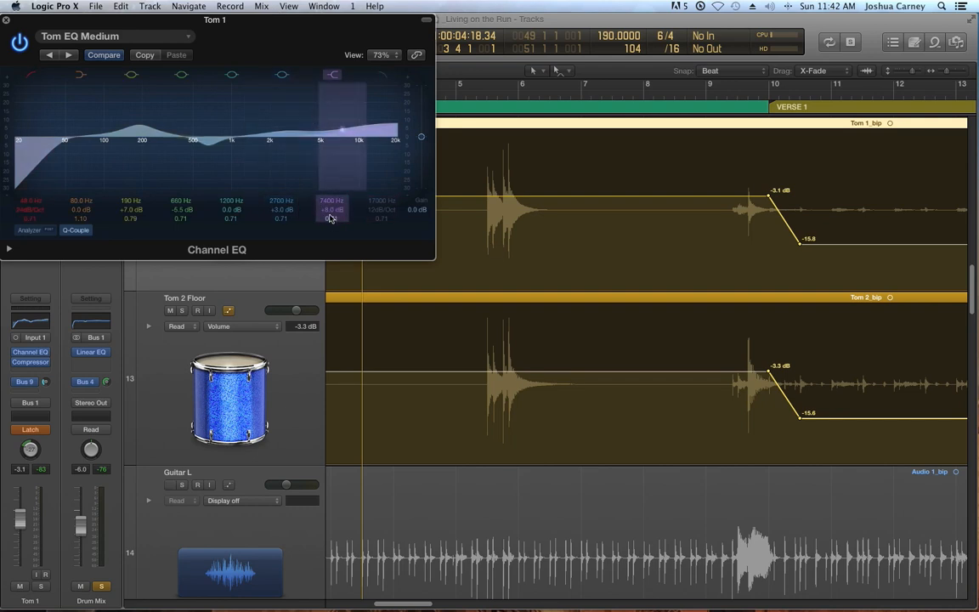
Try to record a Latch pass on Tom 1, raising the 7400 Hz high shelf gain and lowering it to +7.5 dB.
drag(330, 213, 331, 170)
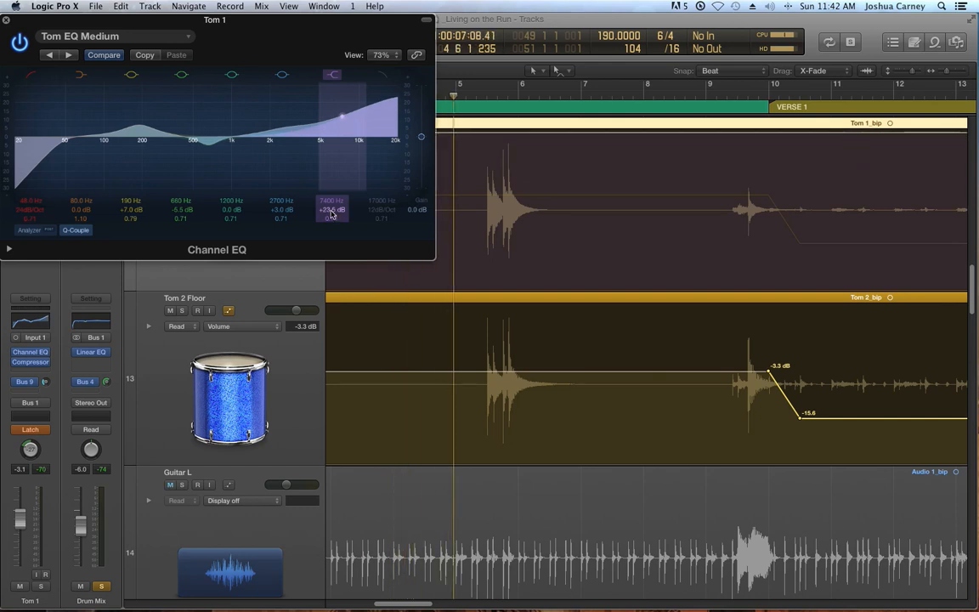
drag(331, 214, 328, 251)
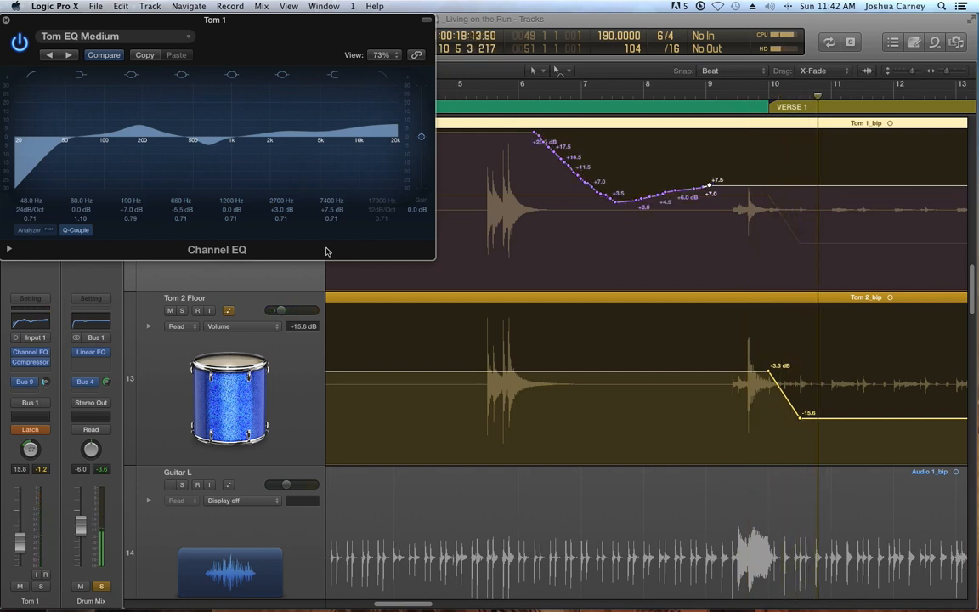
click(442, 95)
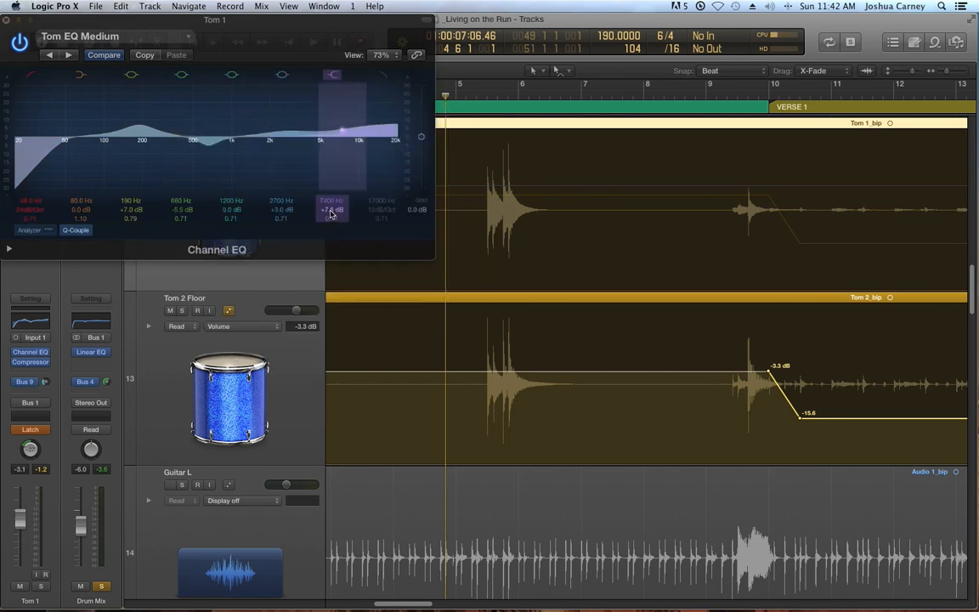
Record Tom 1's high shelf gain from bar 3, raising it to +21.0 dB and lowering it to +7.5 dB, and close the Channel EQ.
key(comma)
key(comma)
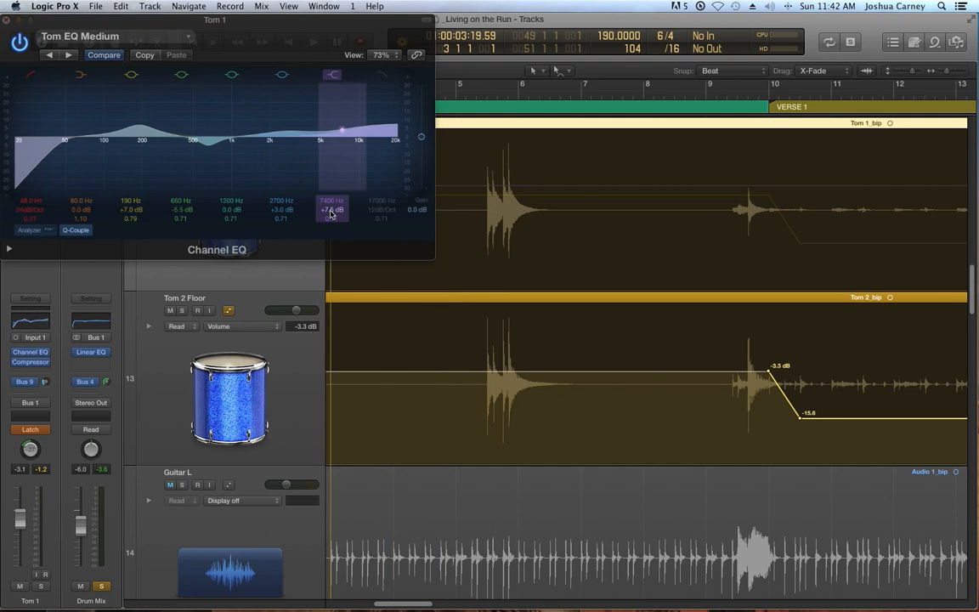
drag(332, 214, 331, 177)
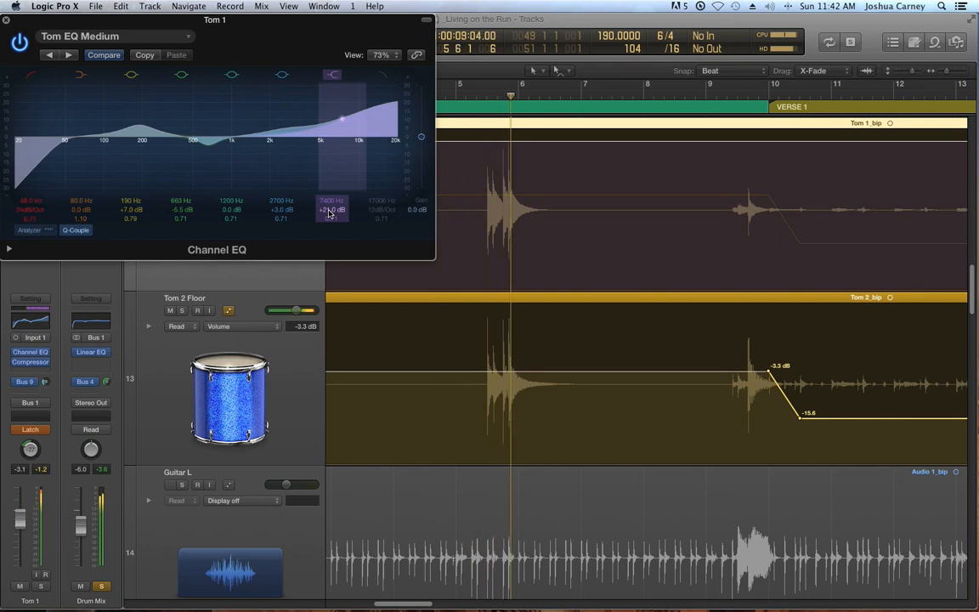
drag(329, 213, 329, 243)
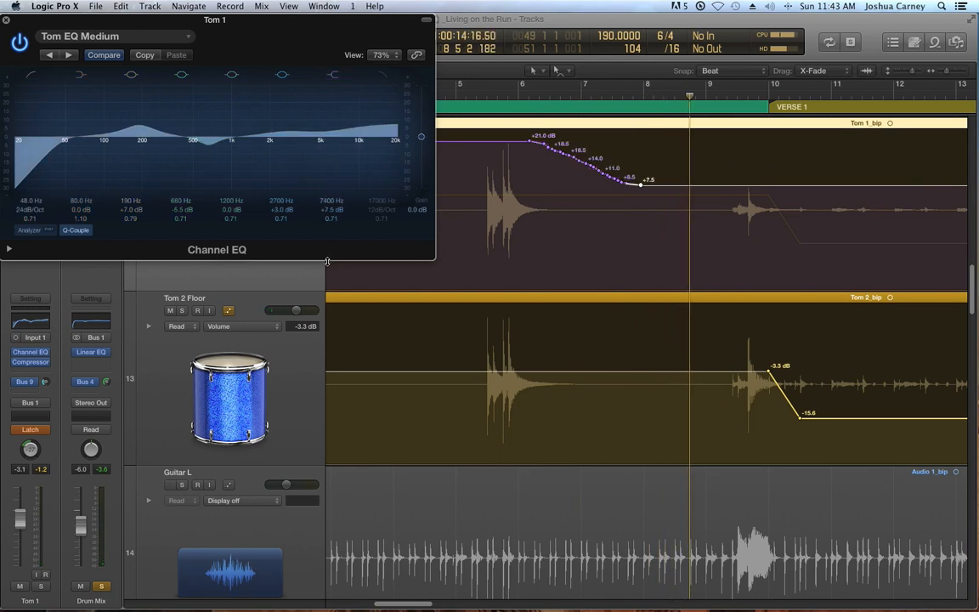
click(7, 19)
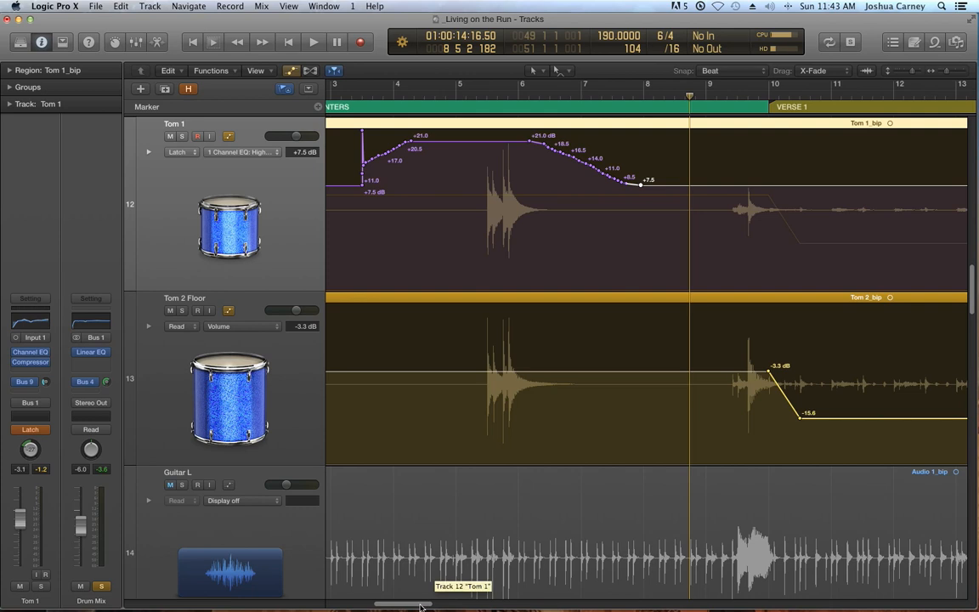
Add automation points at +21.0 dB on the flat part of Tom 1's high shelf gain curve after bar 5.
scroll(414, 561, left, 5)
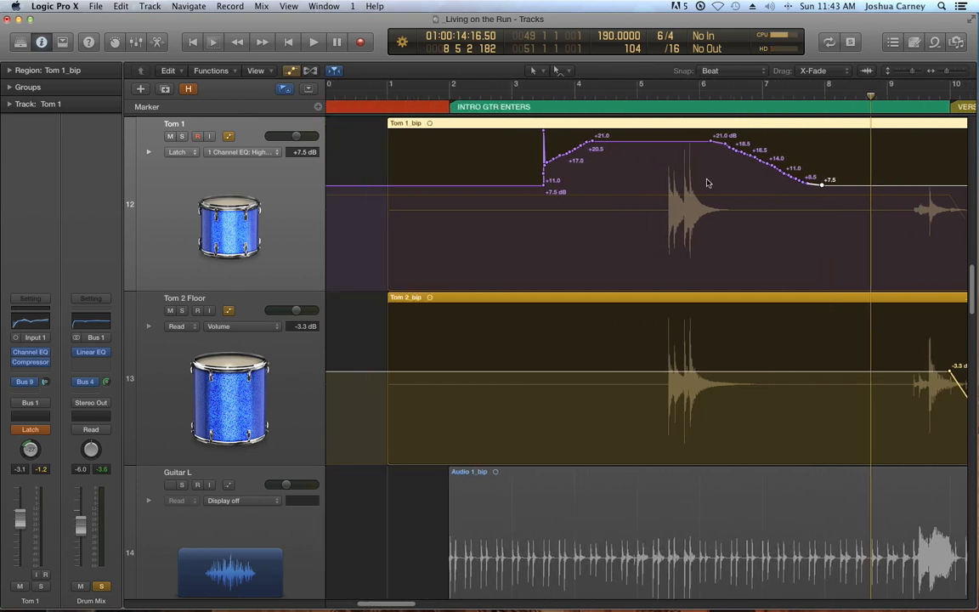
click(660, 141)
drag(654, 146, 635, 159)
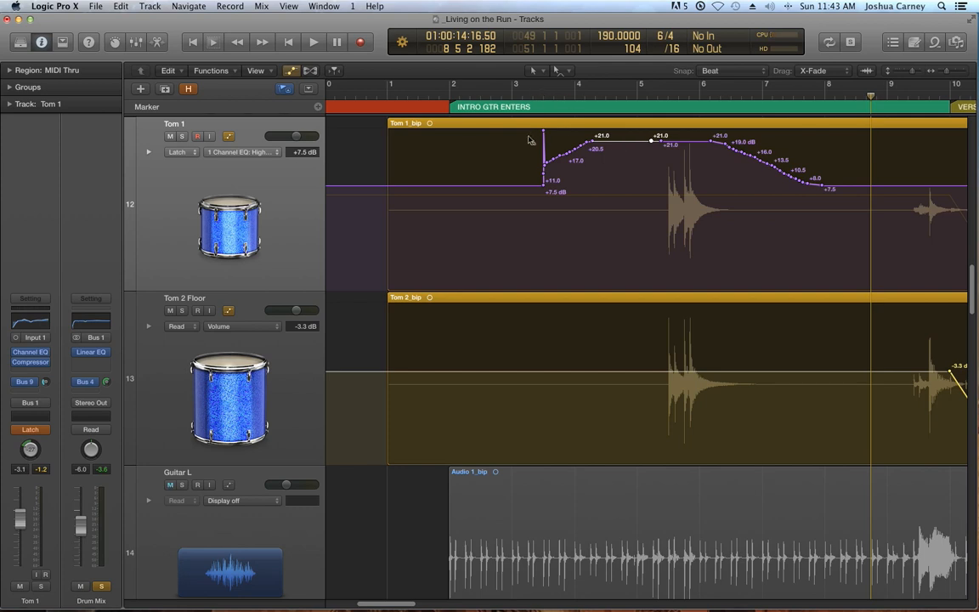
Delete Tom 1's high shelf gain points from bar 3 up to bar 6 and raise the curve's starting point to +21.0 dB.
click(559, 70)
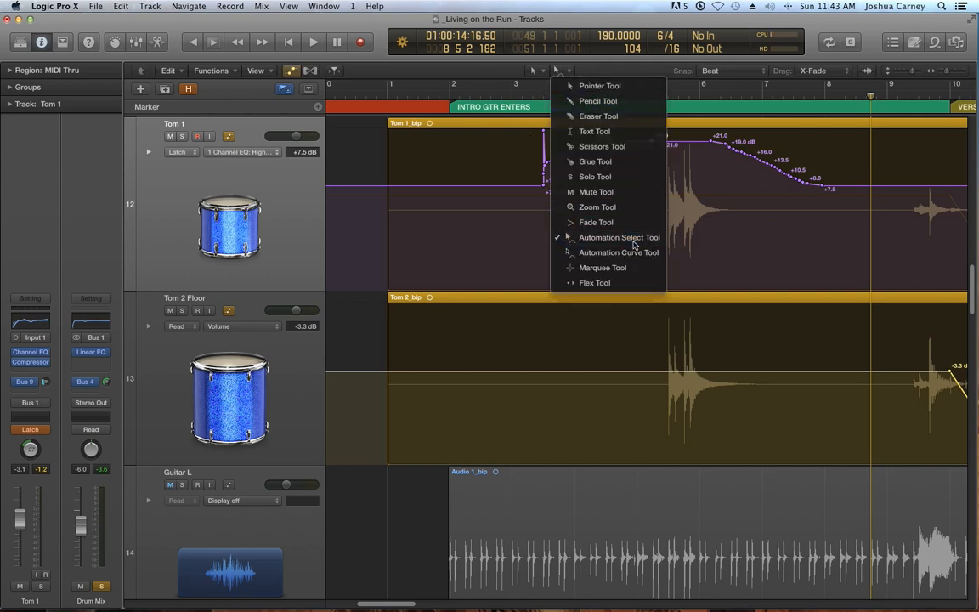
click(561, 227)
drag(469, 136, 595, 234)
key(Delete)
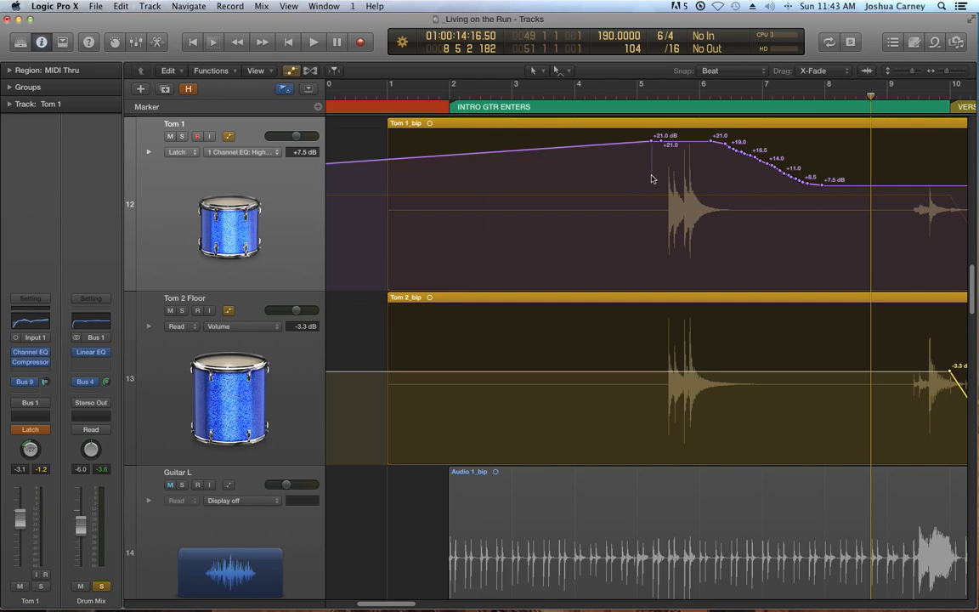
drag(643, 143, 676, 158)
key(Delete)
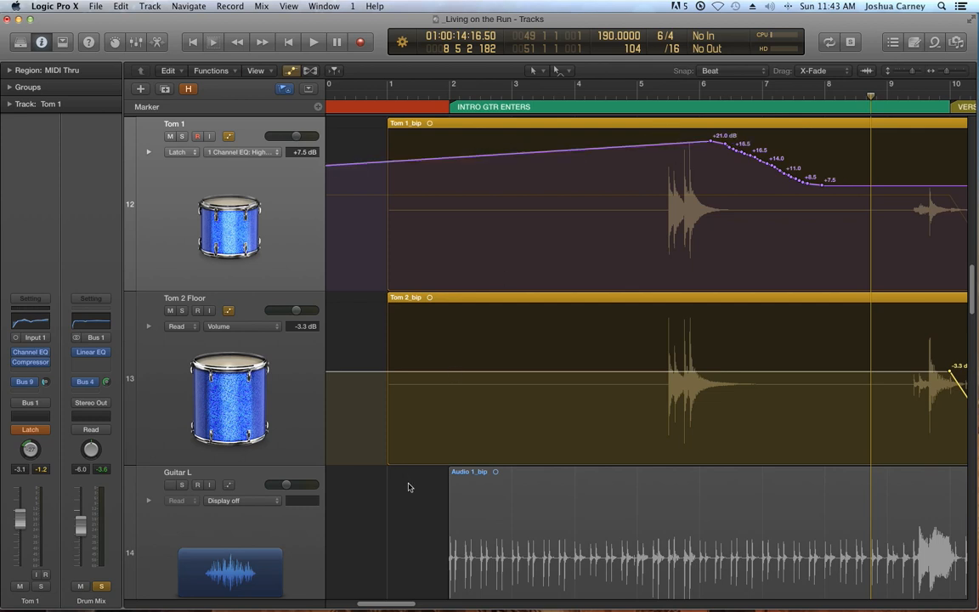
scroll(347, 536, left, 10)
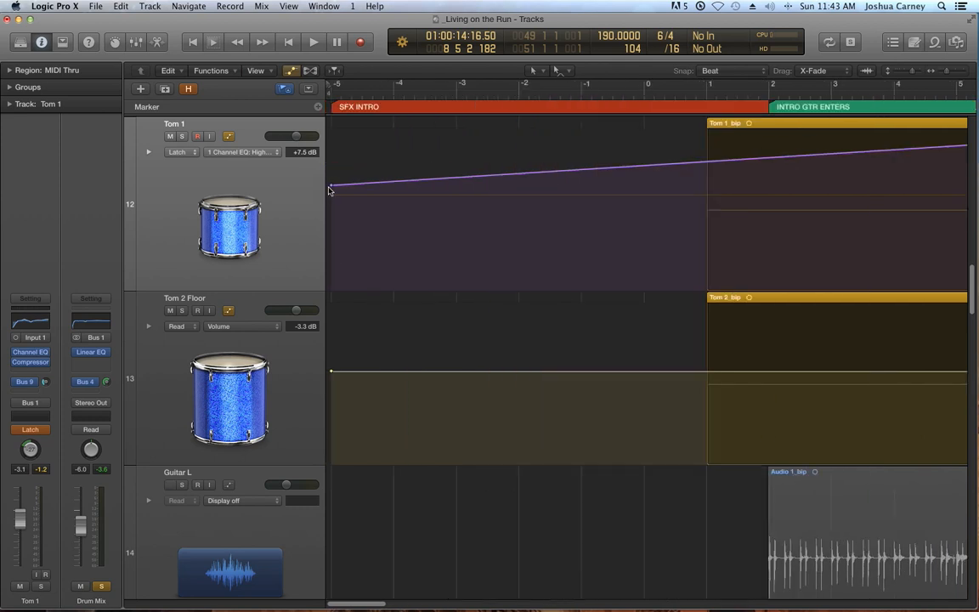
drag(331, 188, 330, 141)
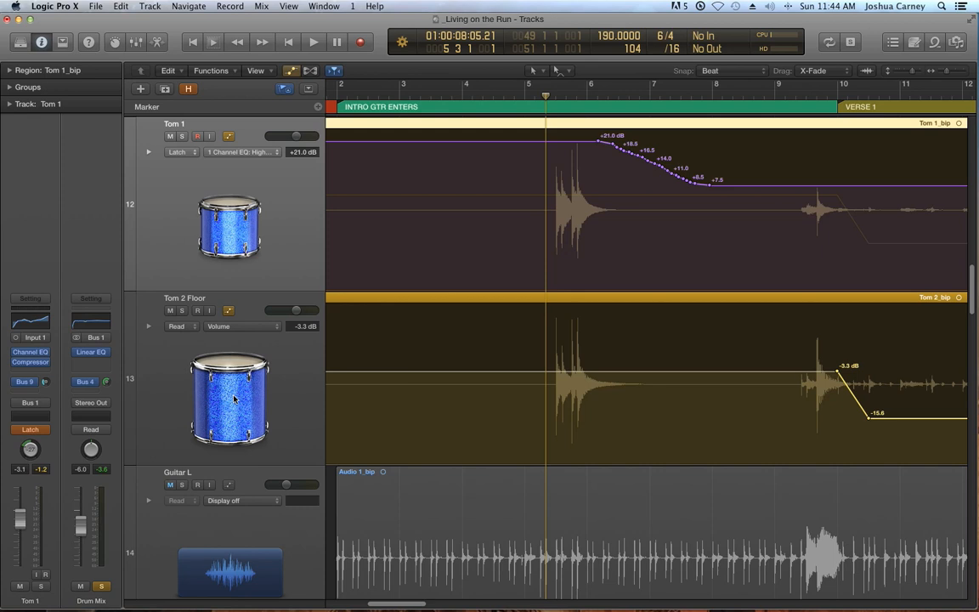
Set Tom 1's automation mode to Read and select the Tom 2 Floor track.
click(34, 430)
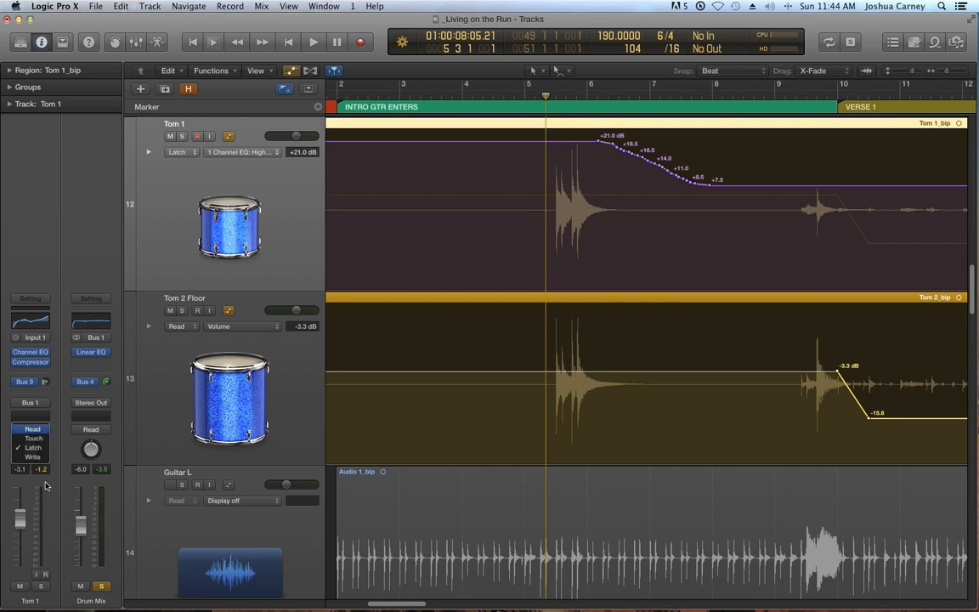
click(33, 429)
click(177, 394)
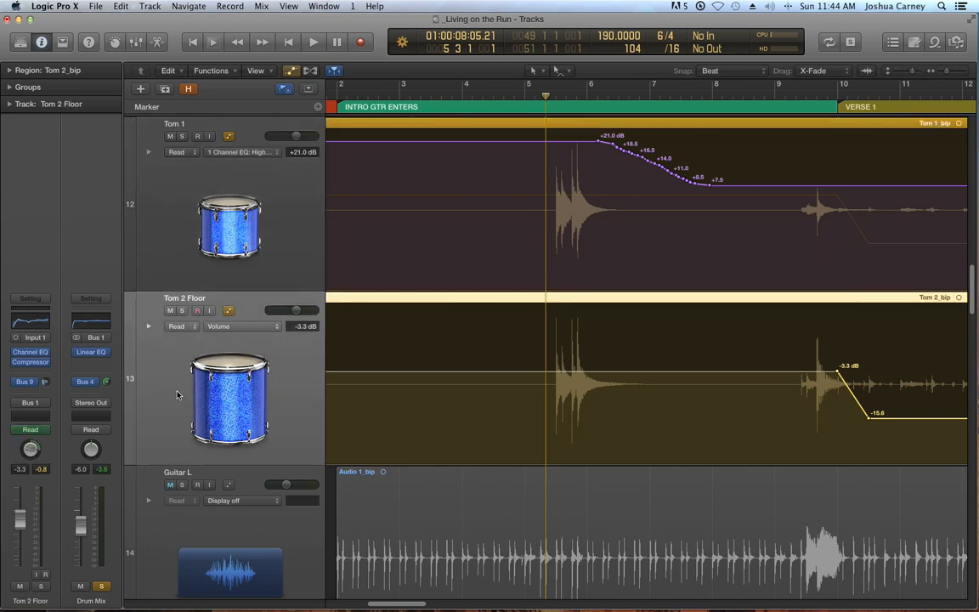
Open Tom 2 Floor's Channel EQ and raise the 7400 Hz high shelf gain to +18.5 dB.
mouse_move(28, 357)
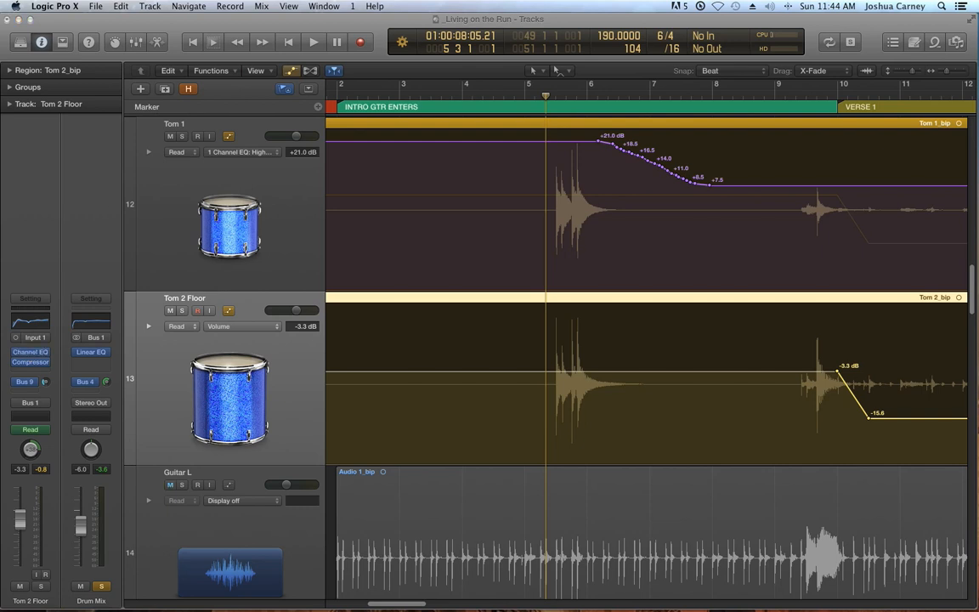
drag(977, 41, 709, 45)
drag(383, 18, 417, 19)
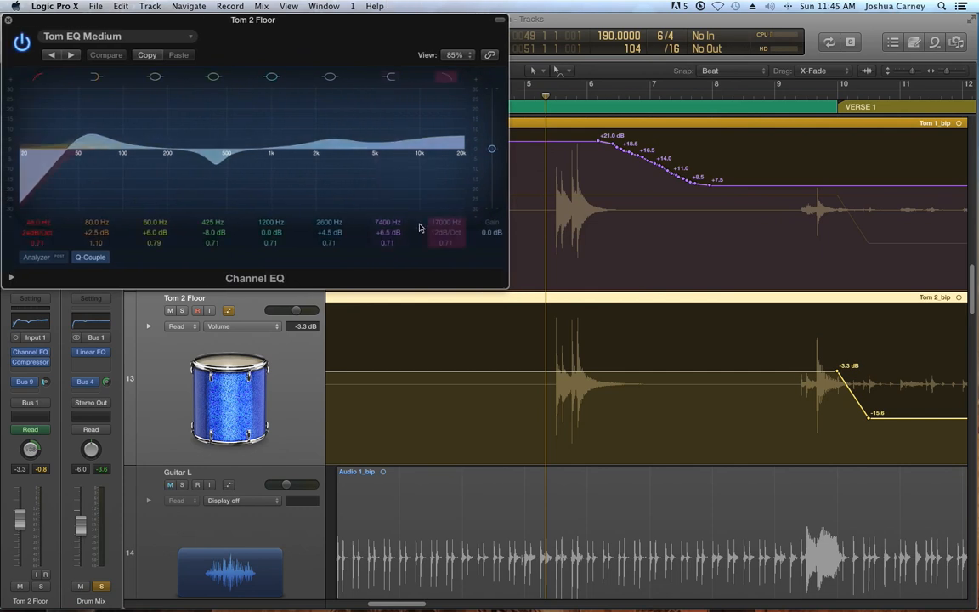
drag(387, 235, 386, 186)
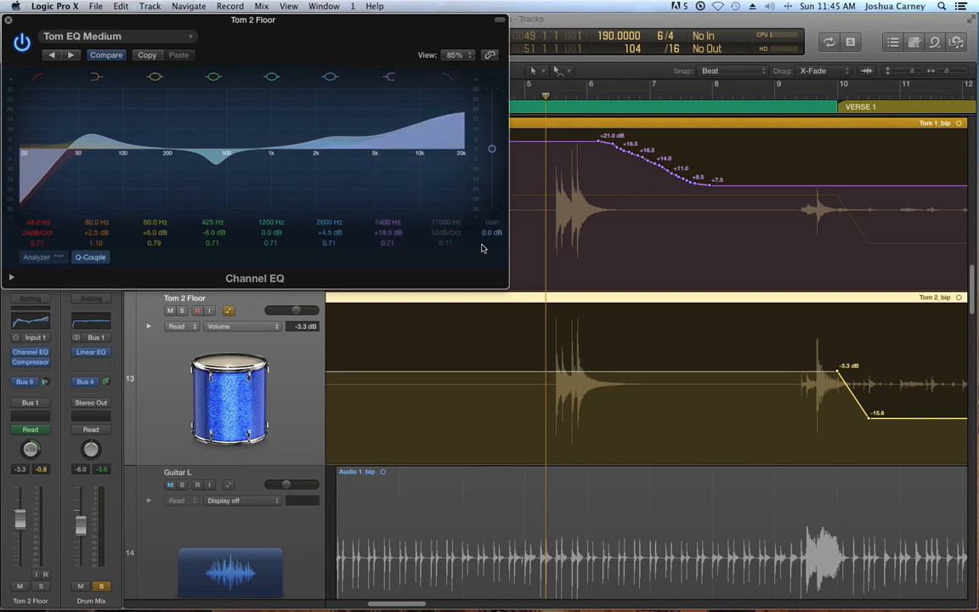
Rewind the playhead to bar 2 and set Tom 2 Floor's automation mode to Latch.
key(comma)
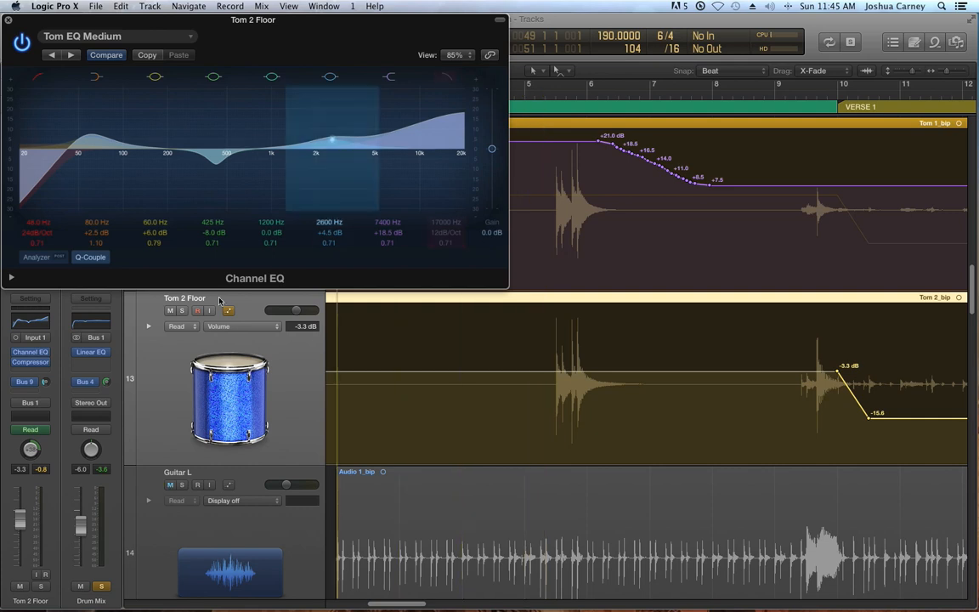
click(30, 429)
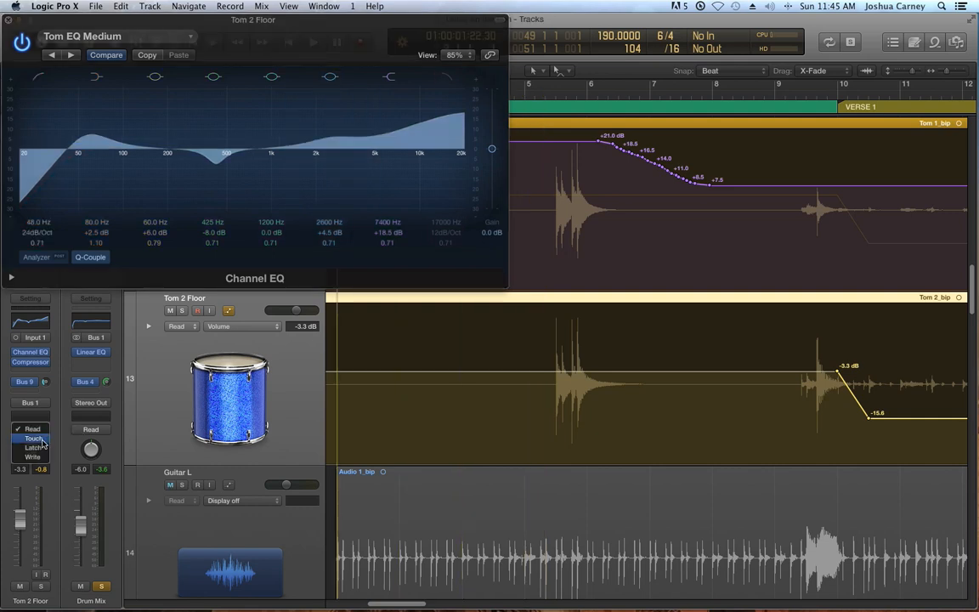
click(34, 448)
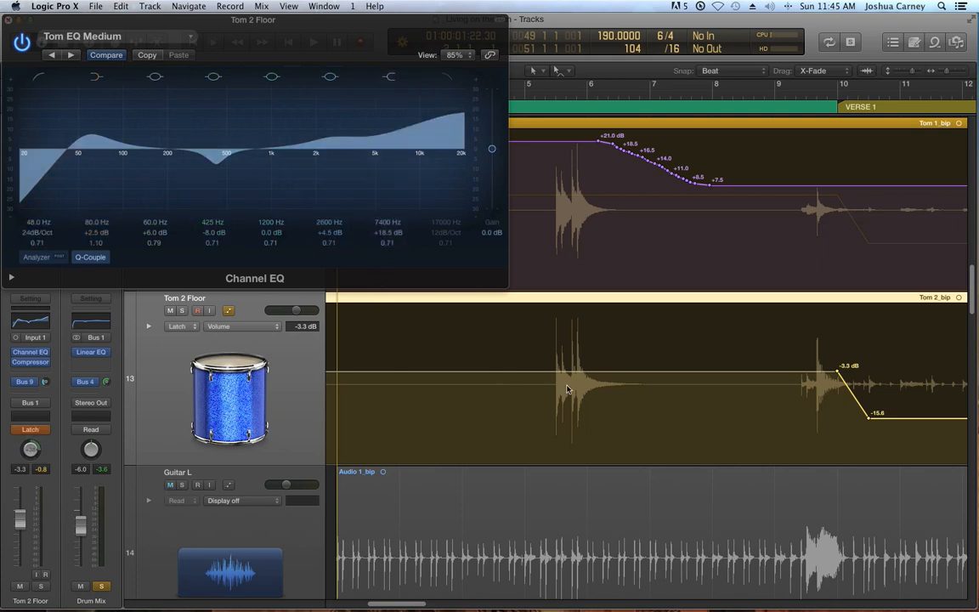
Try to record a Latch pass lowering Tom 2 Floor's high shelf gain to -3.5 dB after bar 6, and undo it.
key(space)
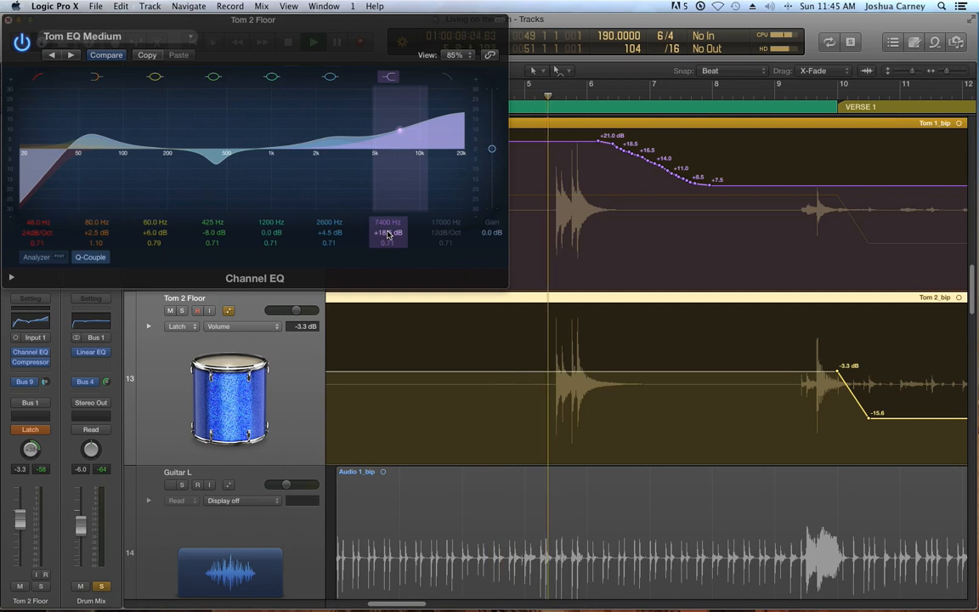
drag(387, 235, 388, 278)
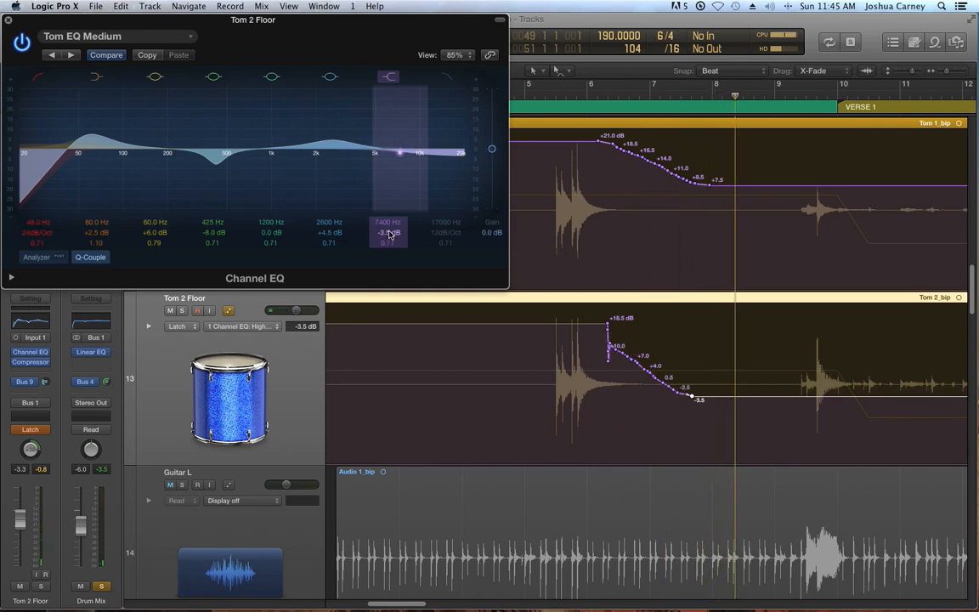
key(super+z)
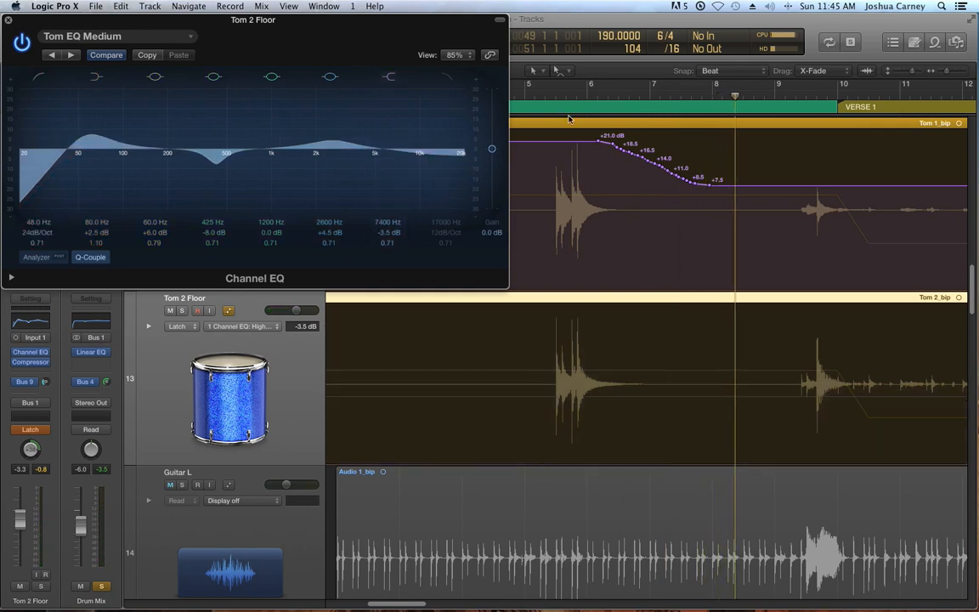
Mute the Tom 2 Floor track and rewind the playhead to bar 4.
key(m)
key(comma)
key(comma)
key(comma)
key(comma)
key(comma)
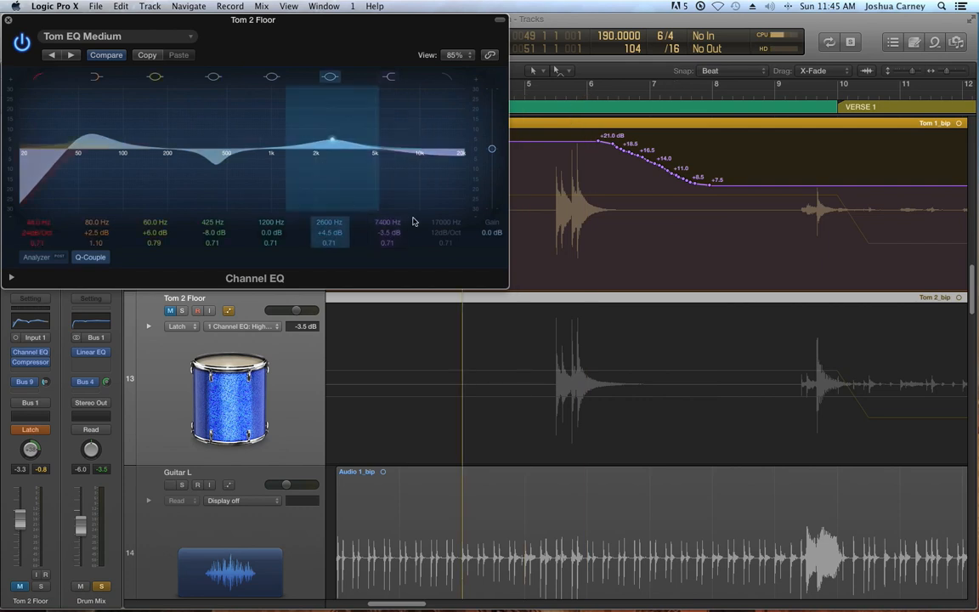
Set Tom 2 Floor's high shelf gain to +18.5 dB, record it falling to +7.0 dB after bar 6, and close the Channel EQ.
drag(382, 236, 381, 161)
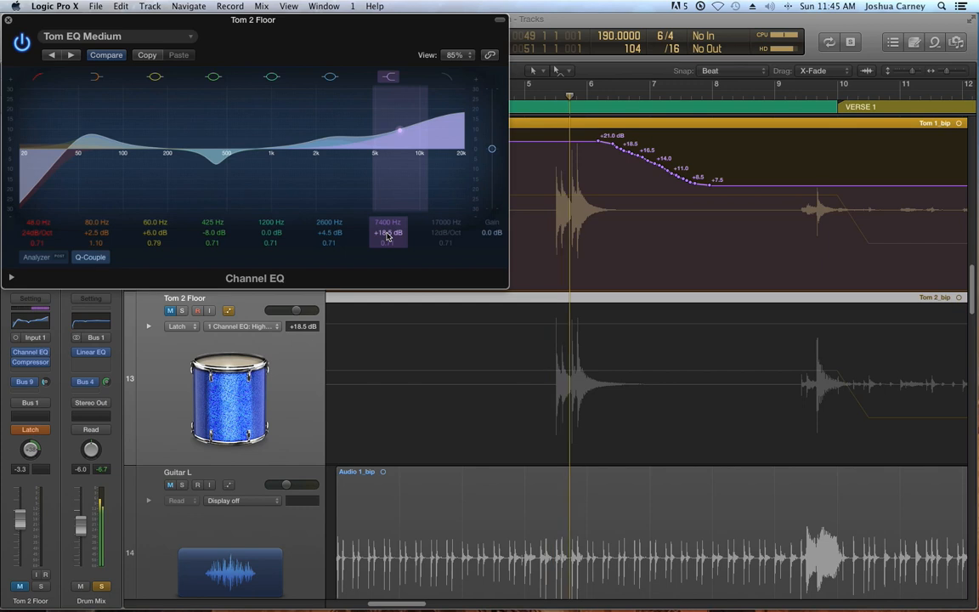
drag(386, 235, 395, 279)
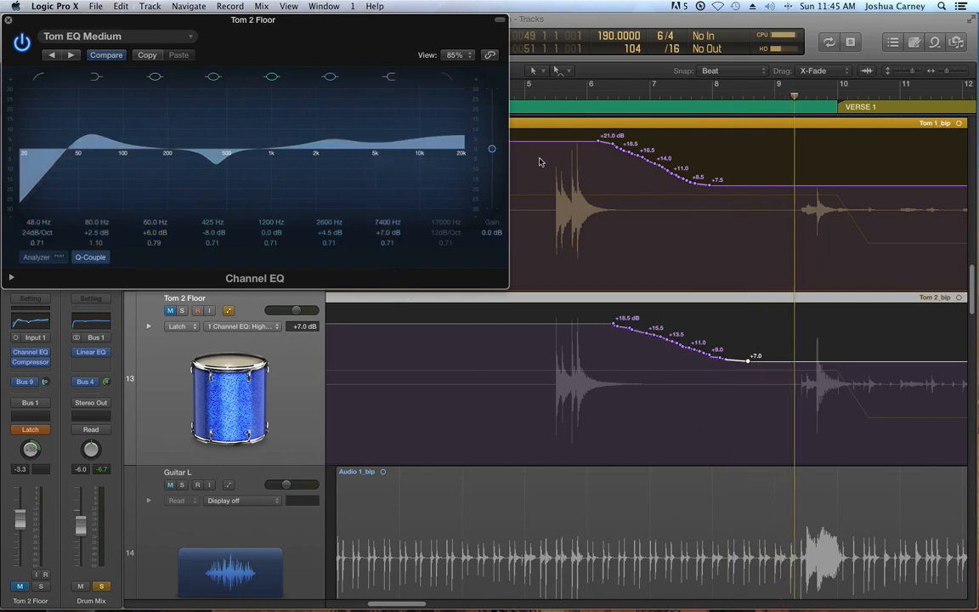
click(8, 19)
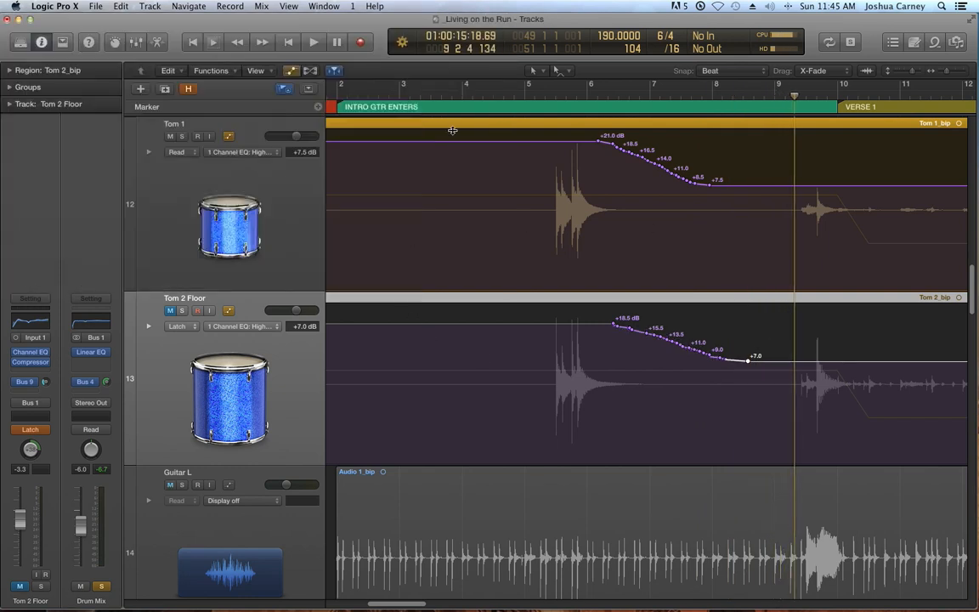
Place the playhead at bar 5, beat 3 and set Tom 2 Floor's automation mode to Read.
click(541, 108)
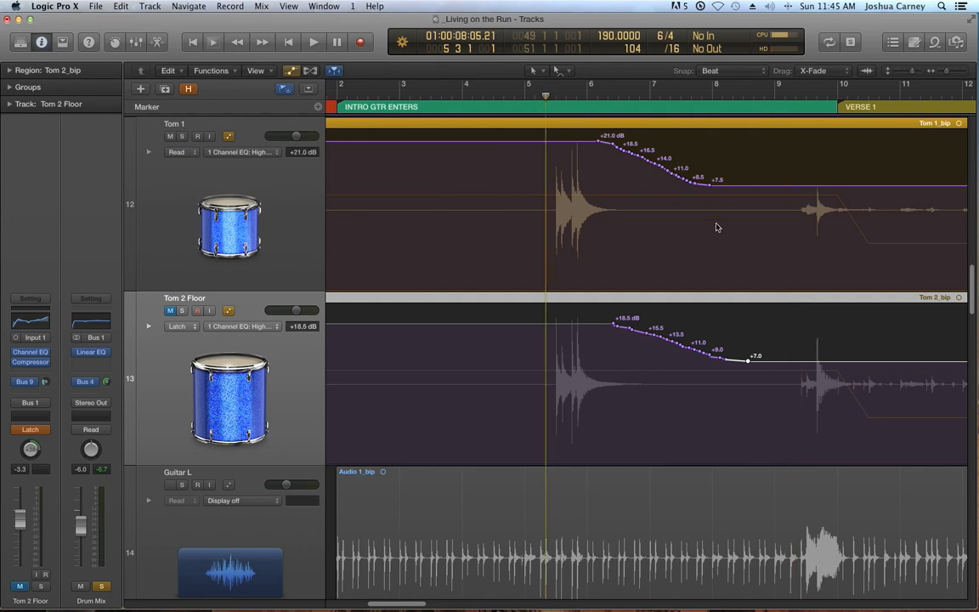
click(31, 429)
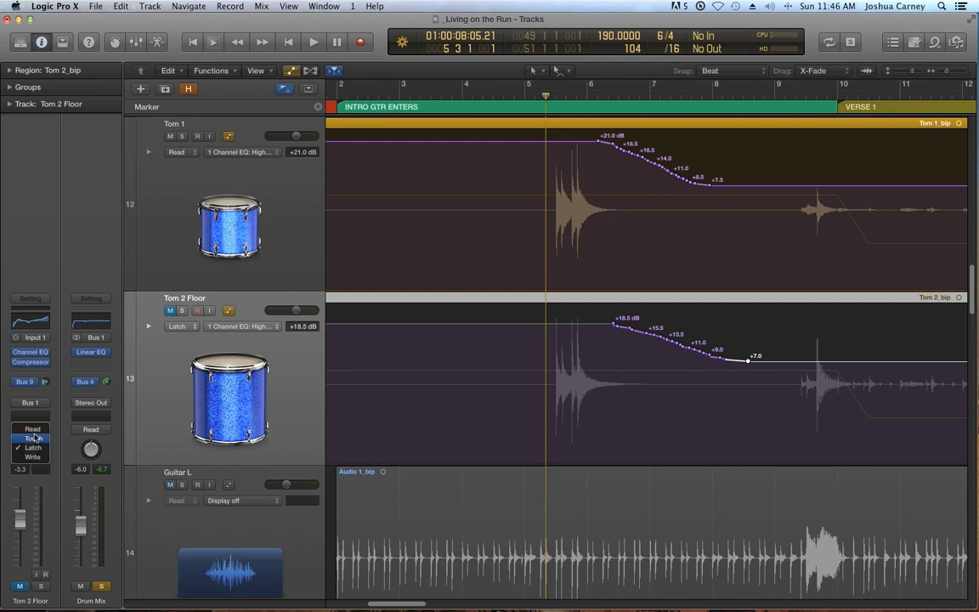
click(32, 429)
Play Tom 2 Floor's high shelf automation from bar 5 to bar 10 with its Channel EQ open, and close the plug-in.
click(29, 319)
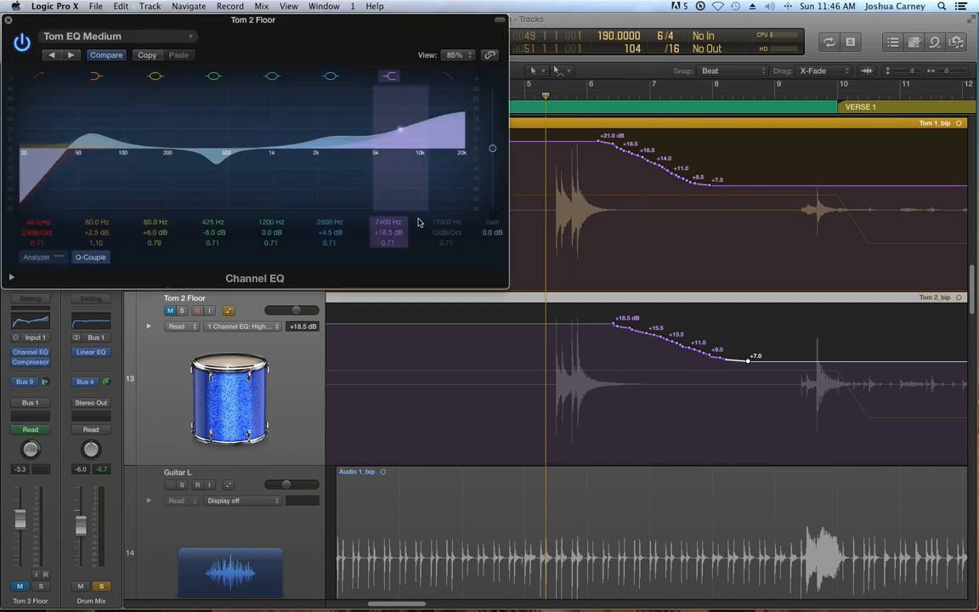
key(space)
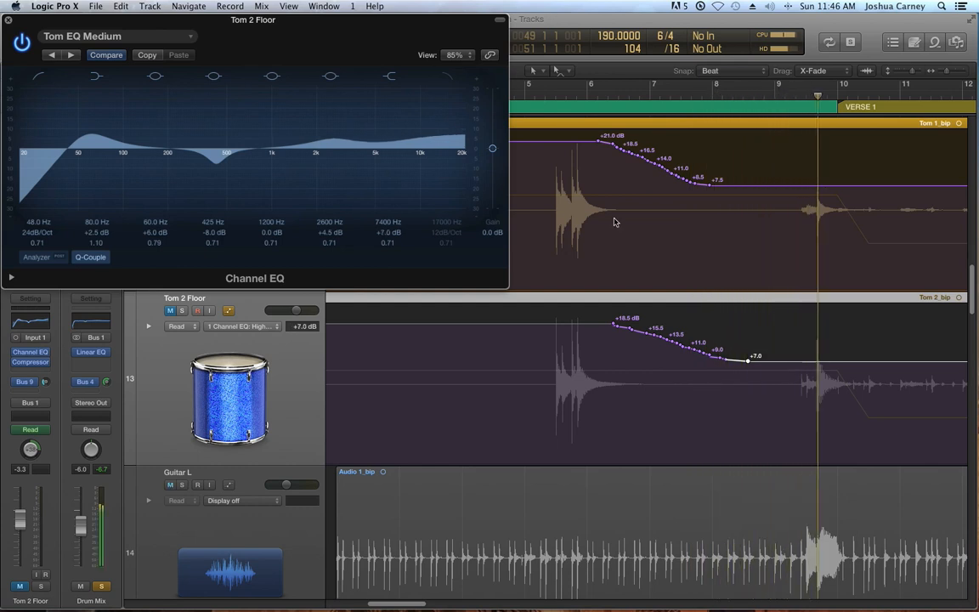
key(space)
click(8, 20)
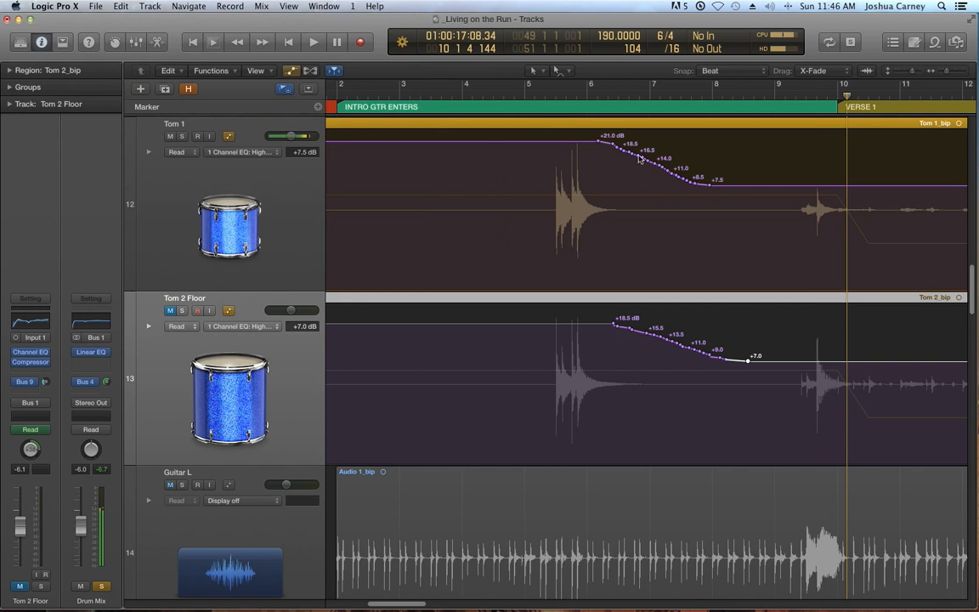
Delete the intermediate automation points on Tom 1 and Tom 2 Floor, leaving one straight high shelf gain ramp on each track.
drag(610, 143, 698, 198)
key(Delete)
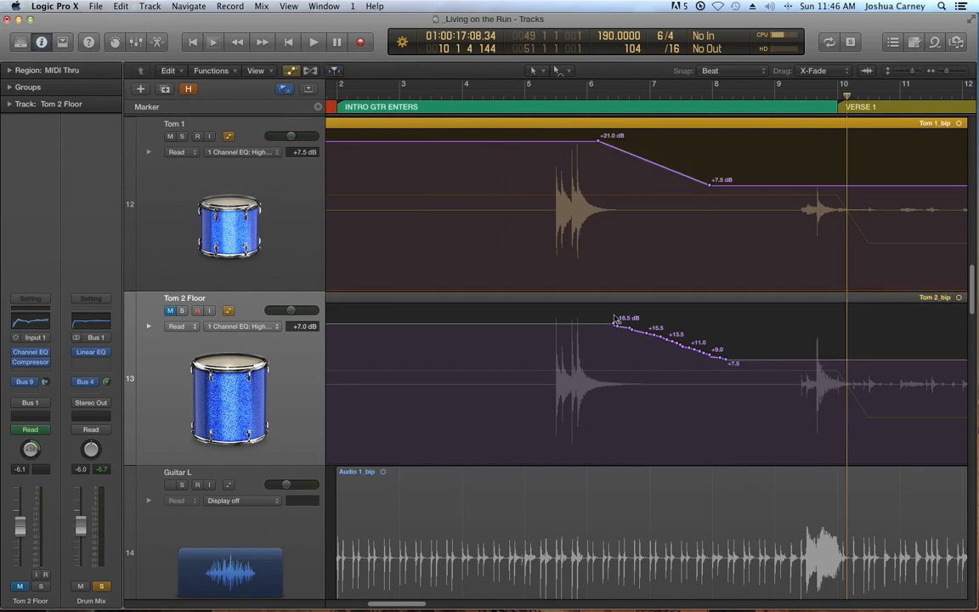
drag(616, 326, 724, 367)
key(Delete)
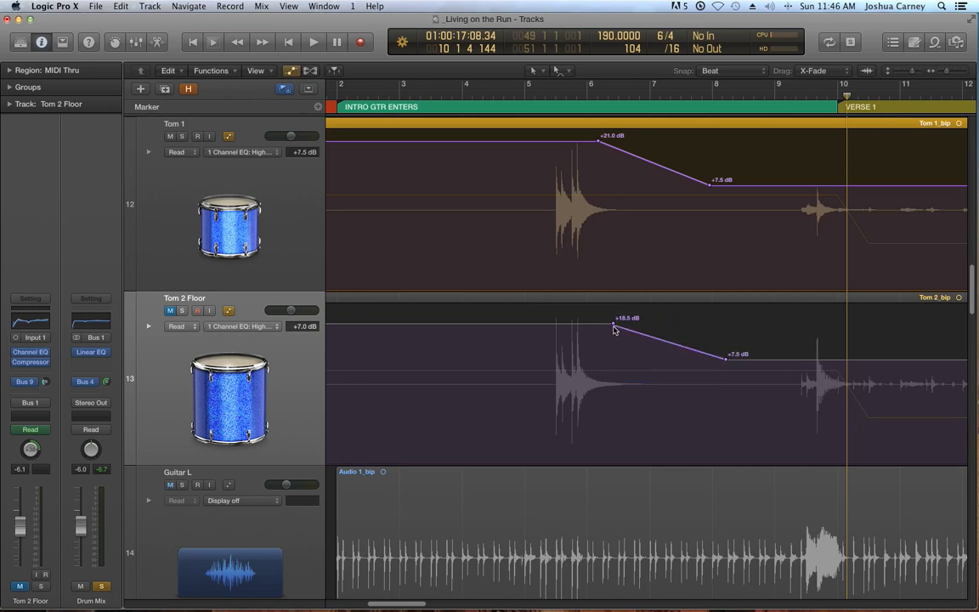
Align both high shelf ramps to start together in bar 6 and end at bar 8, with Tom 2 Floor falling from +18.0 to +6.5 dB.
mouse_move(613, 324)
mouse_down()
mouse_move(602, 328)
mouse_move(614, 324)
mouse_up()
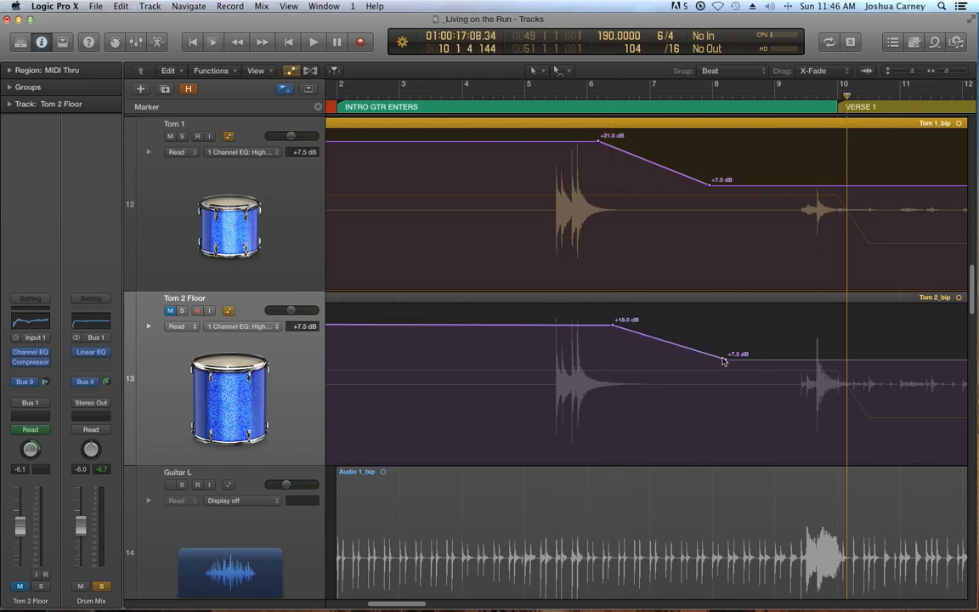
drag(728, 363, 714, 357)
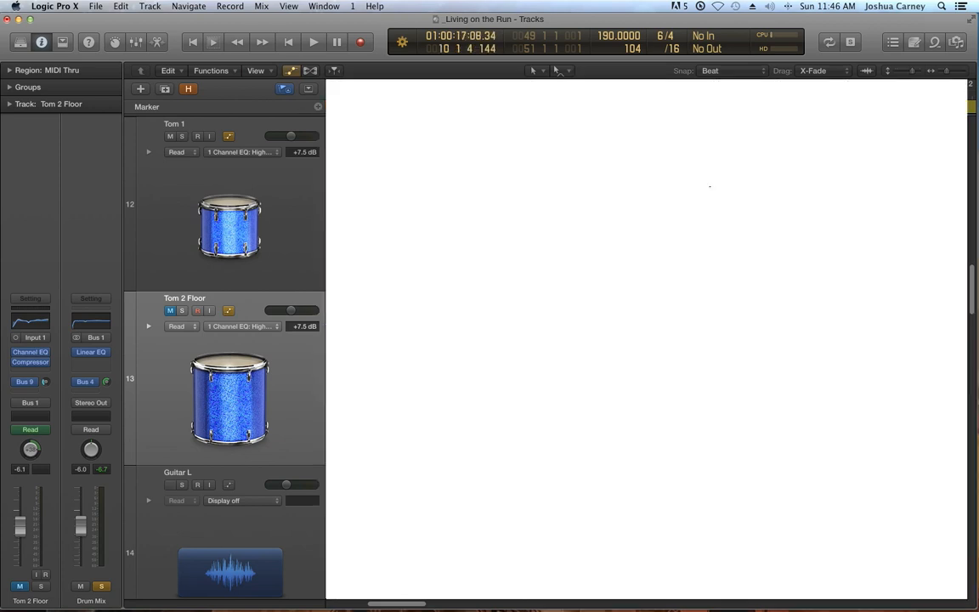
drag(709, 187, 713, 187)
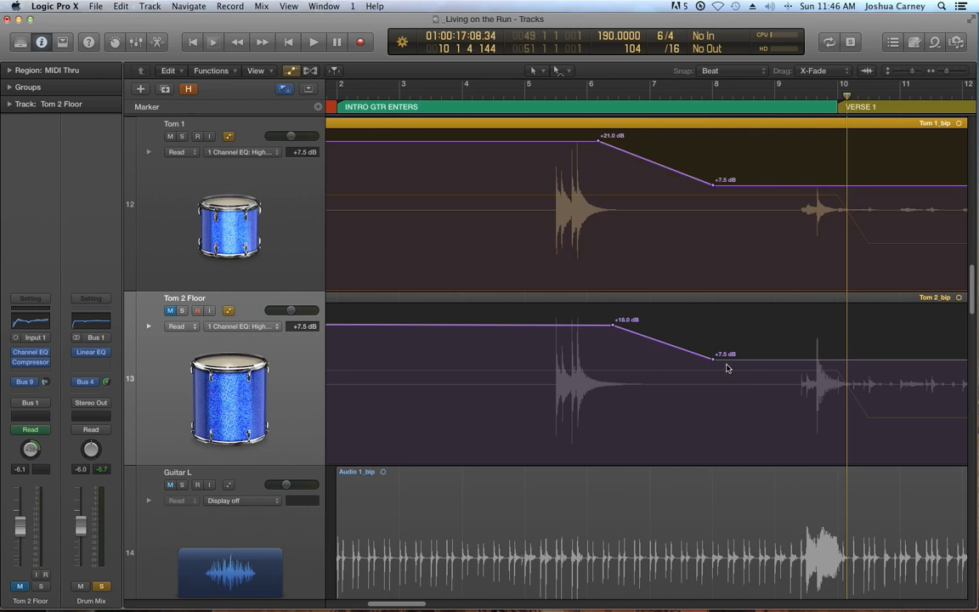
drag(723, 364, 725, 368)
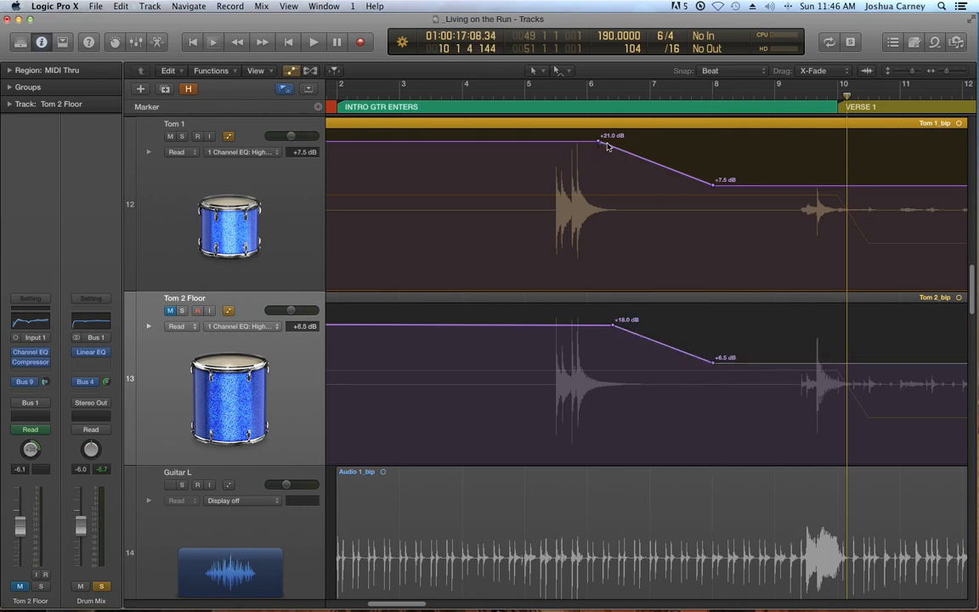
drag(599, 140, 614, 140)
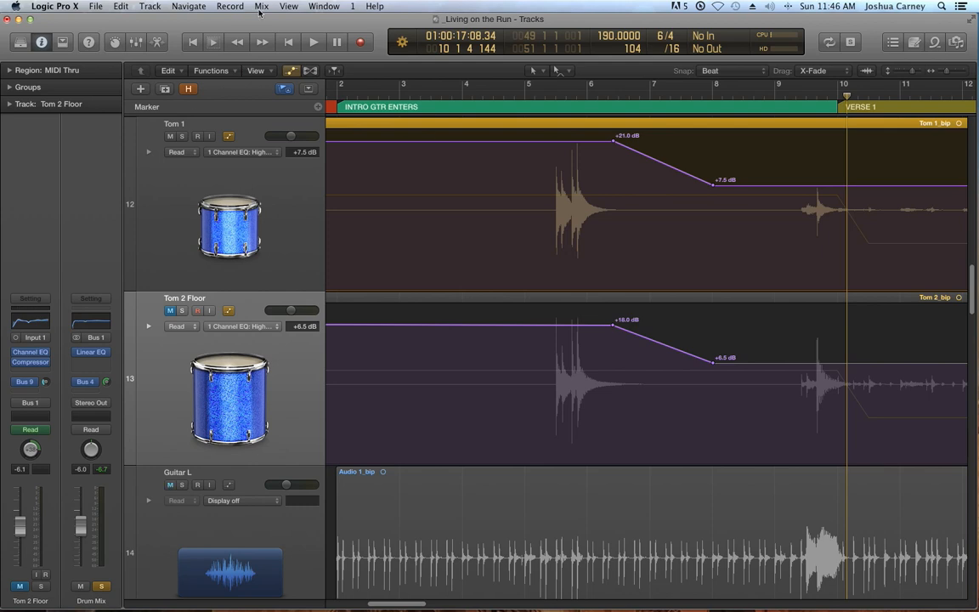
drag(529, 144, 527, 151)
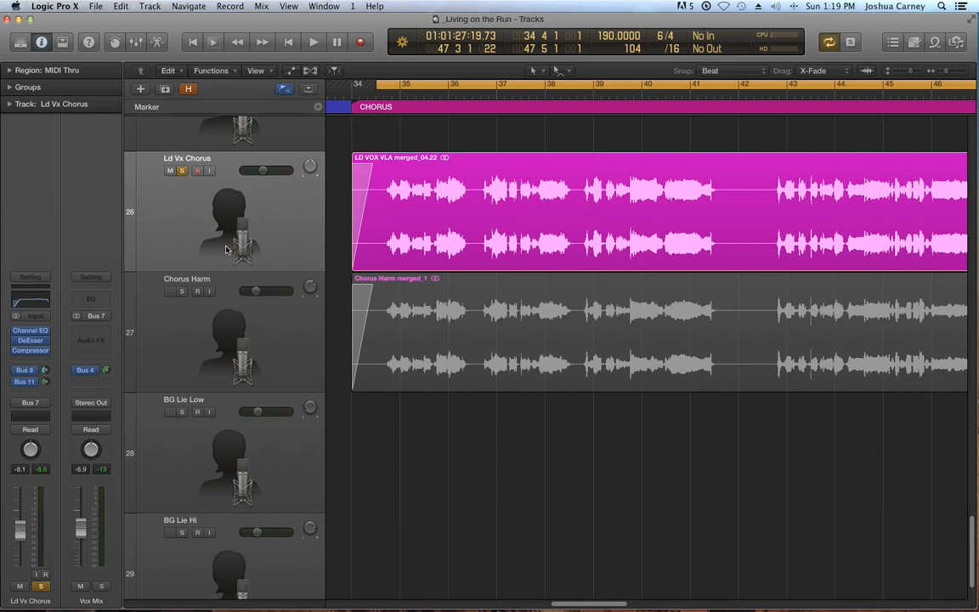
Insert a stereo Sample Delay on Ld Vx Chorus after the Compressor and move its window below the chorus regions.
click(524, 231)
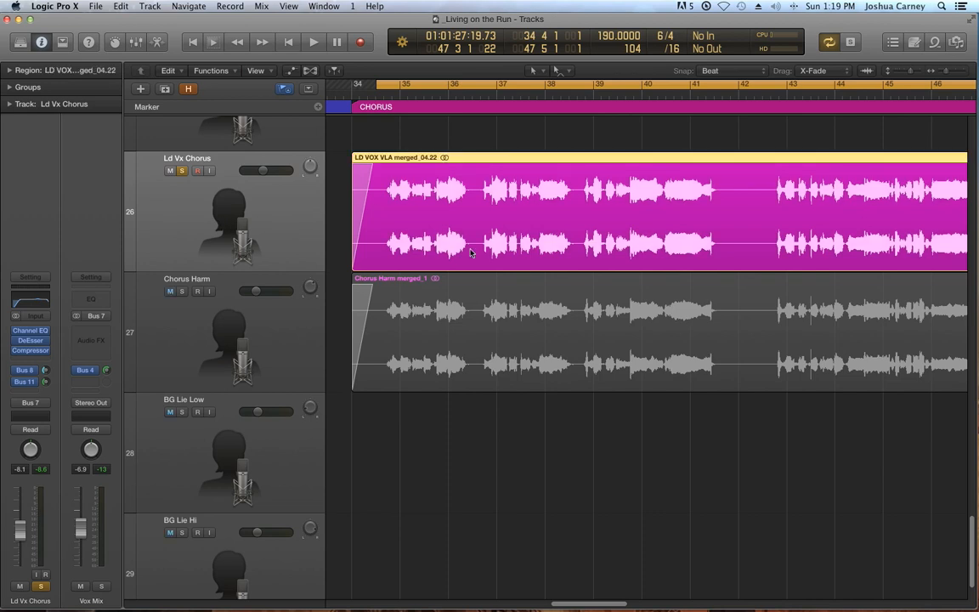
click(30, 357)
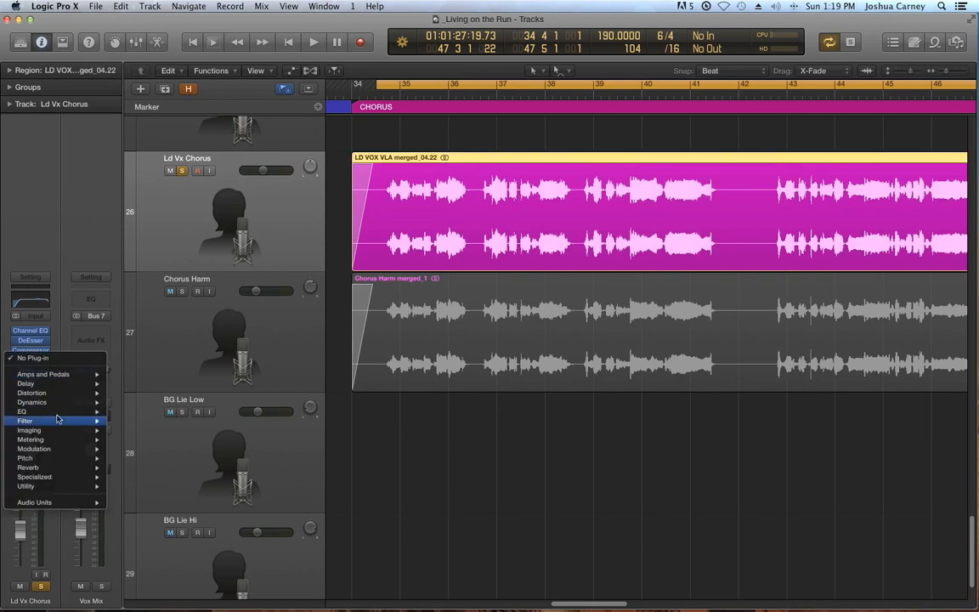
mouse_move(50, 388)
mouse_move(149, 403)
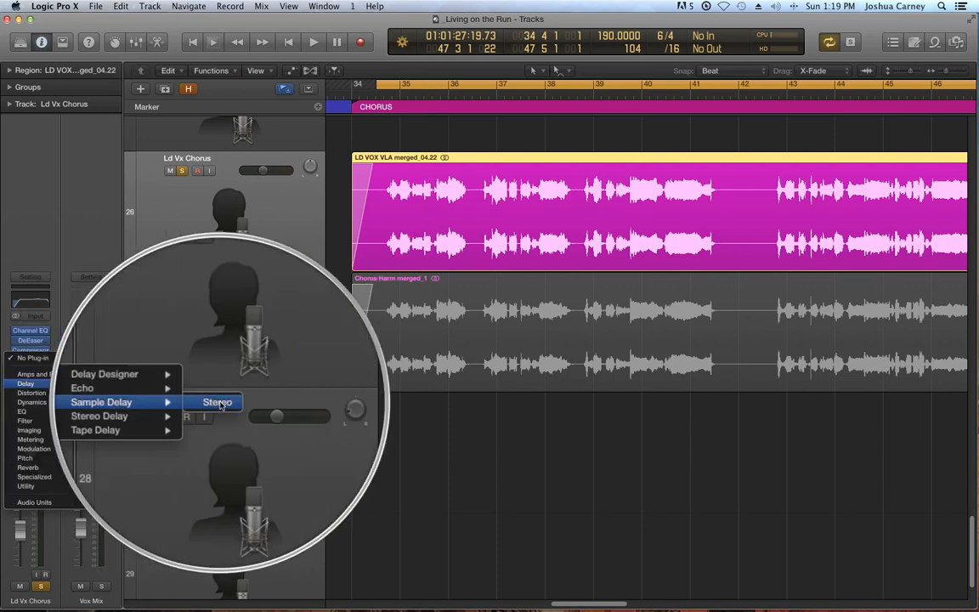
click(220, 405)
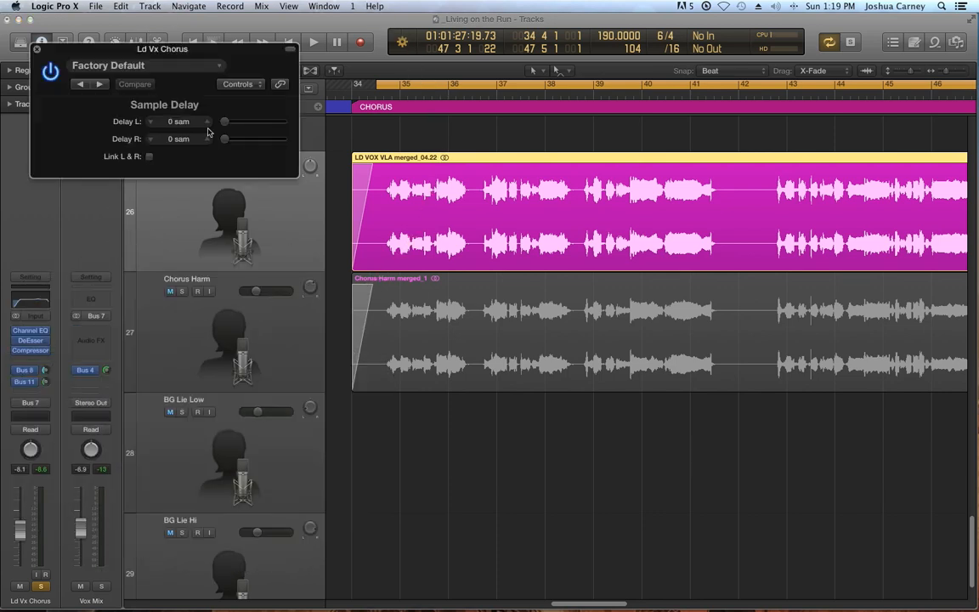
drag(212, 51, 253, 72)
drag(337, 196, 625, 376)
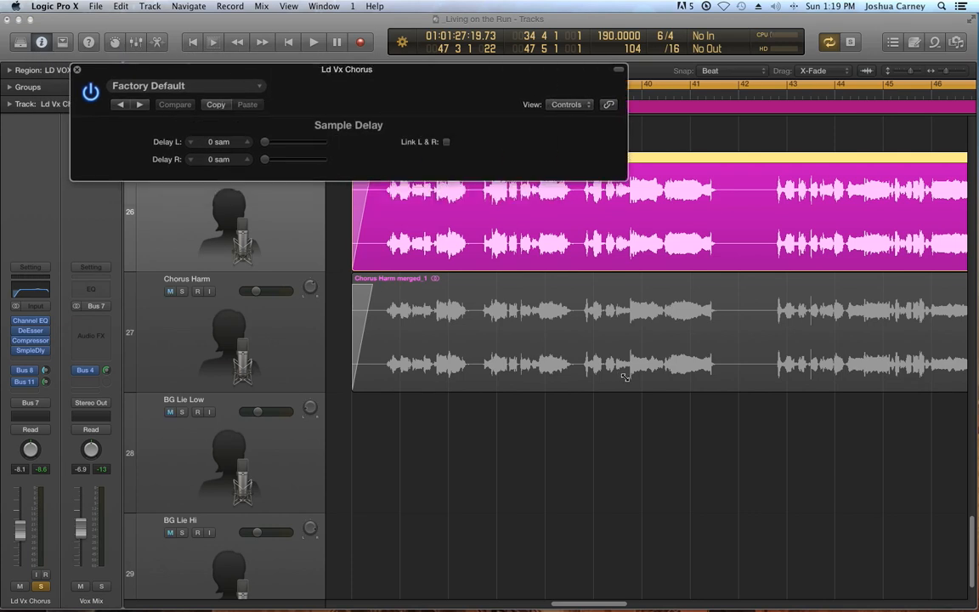
drag(495, 85, 673, 440)
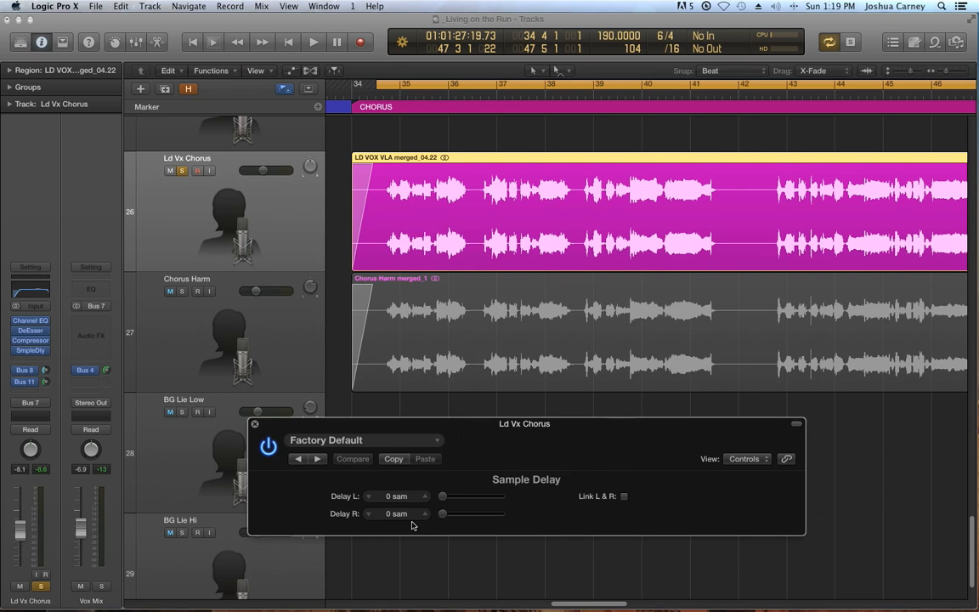
Try a Sample Delay right-channel delay of 1111 samples on Ld Vx Chorus and return it to 0 samples.
drag(441, 514, 448, 523)
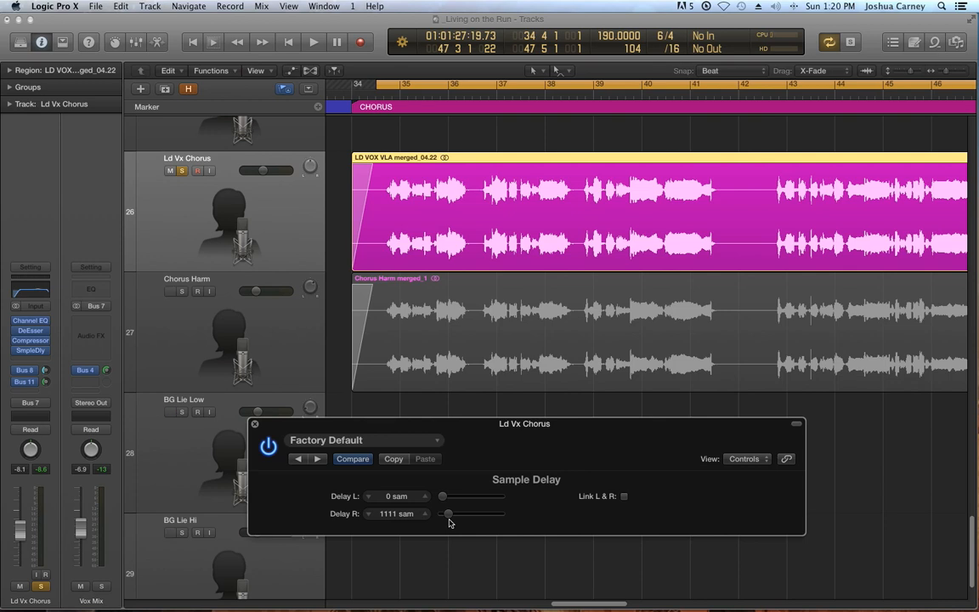
drag(450, 516, 443, 517)
drag(441, 518, 446, 519)
drag(446, 515, 441, 516)
Play the soloed lead chorus vocal with both Sample Delay channels at 0 samples.
drag(434, 424, 439, 452)
key(space)
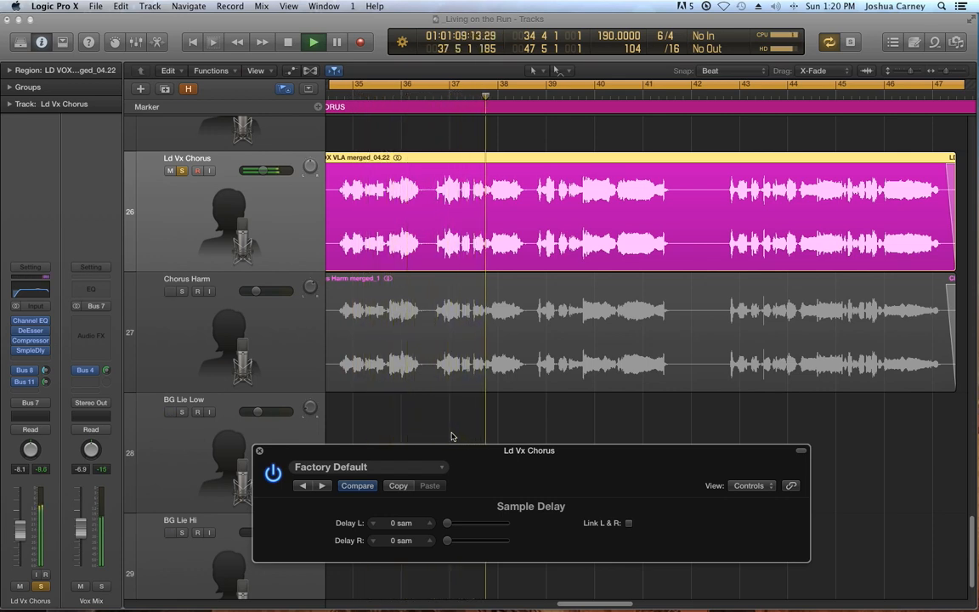
key(space)
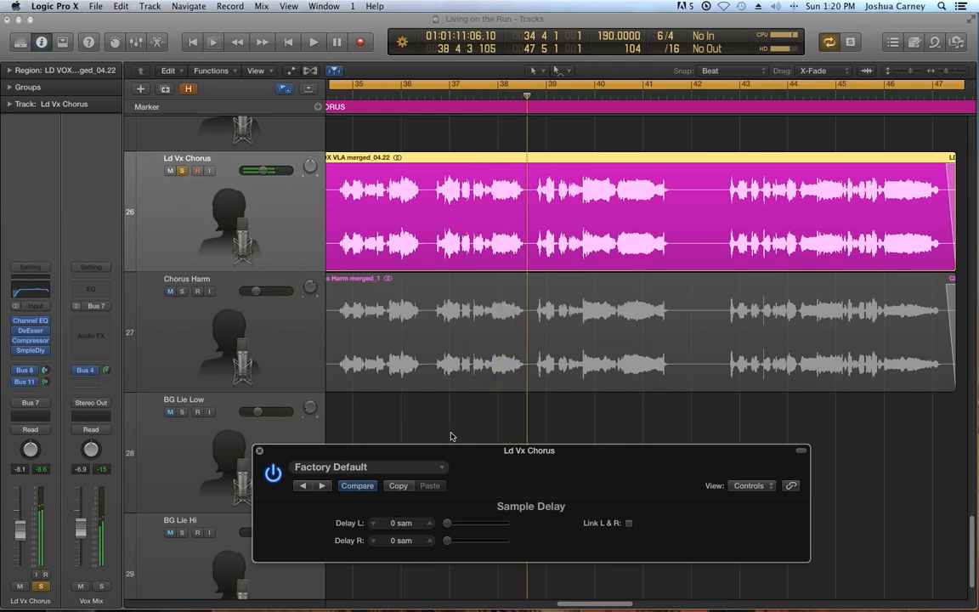
Audition the lead chorus vocal with Delay R at 1616 samples and at 909 samples.
drag(446, 540, 455, 548)
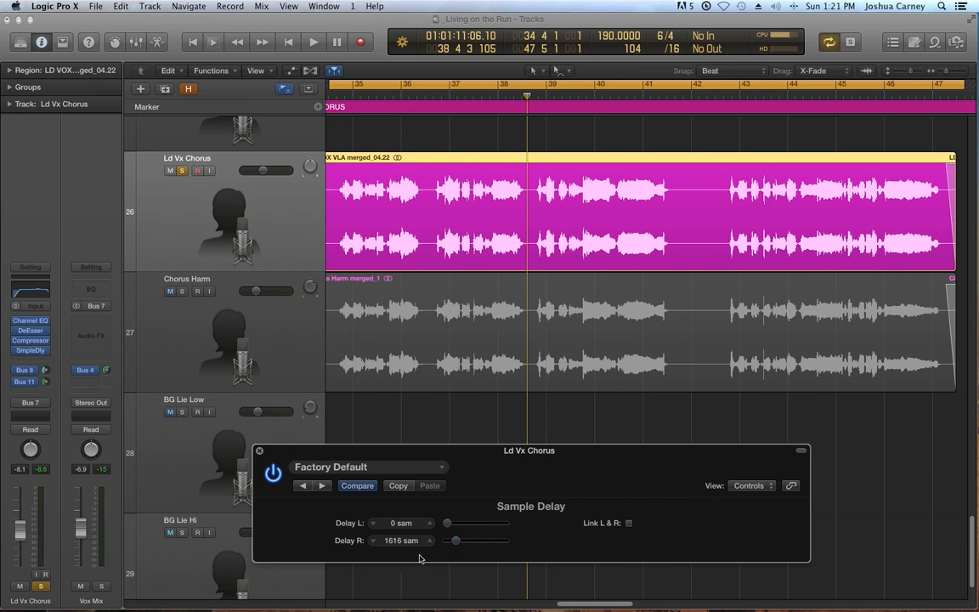
key(space)
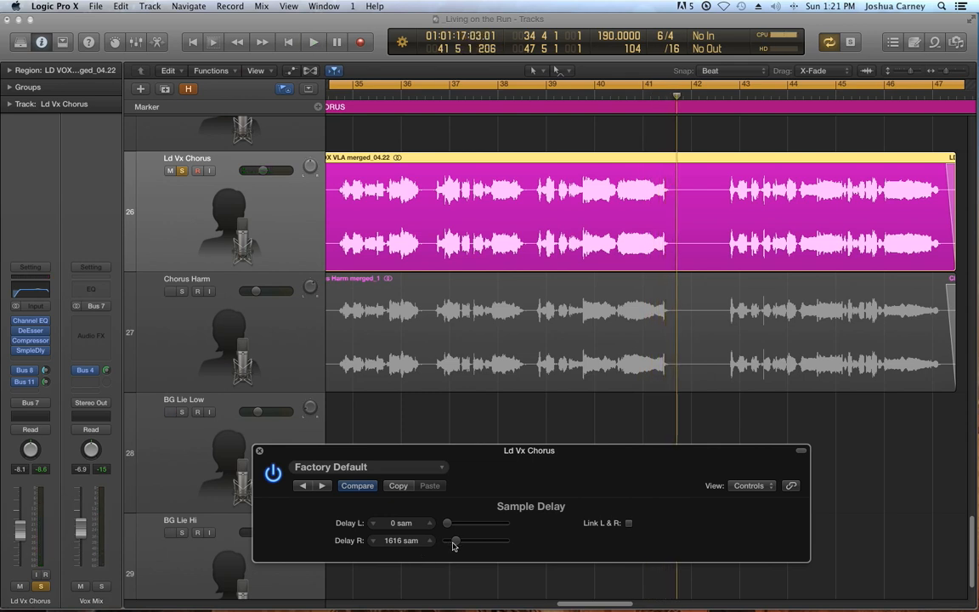
drag(453, 542, 452, 542)
key(space)
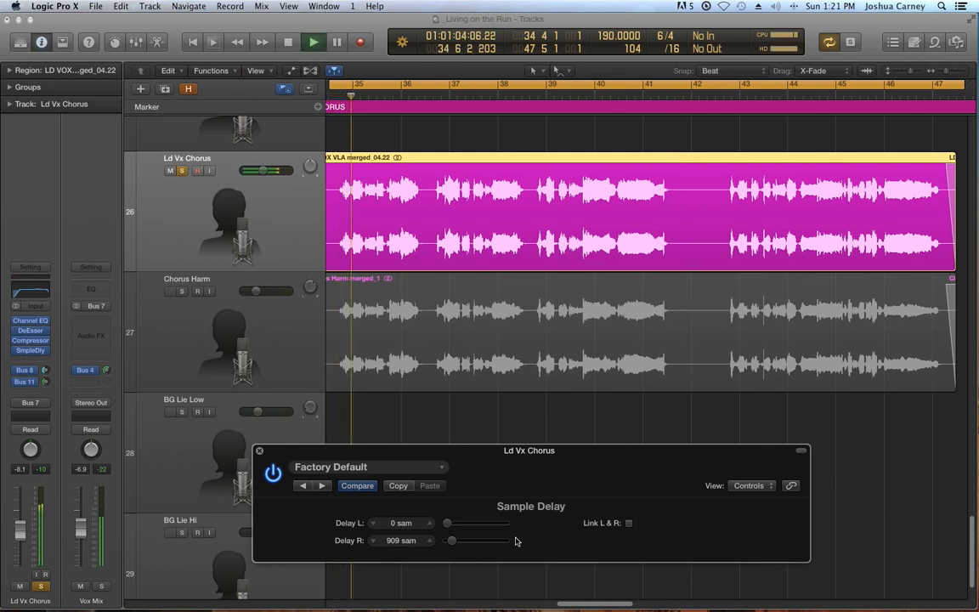
Set Delay R to 1313 samples during playback, stop the playback and close the Sample Delay.
drag(453, 541, 454, 546)
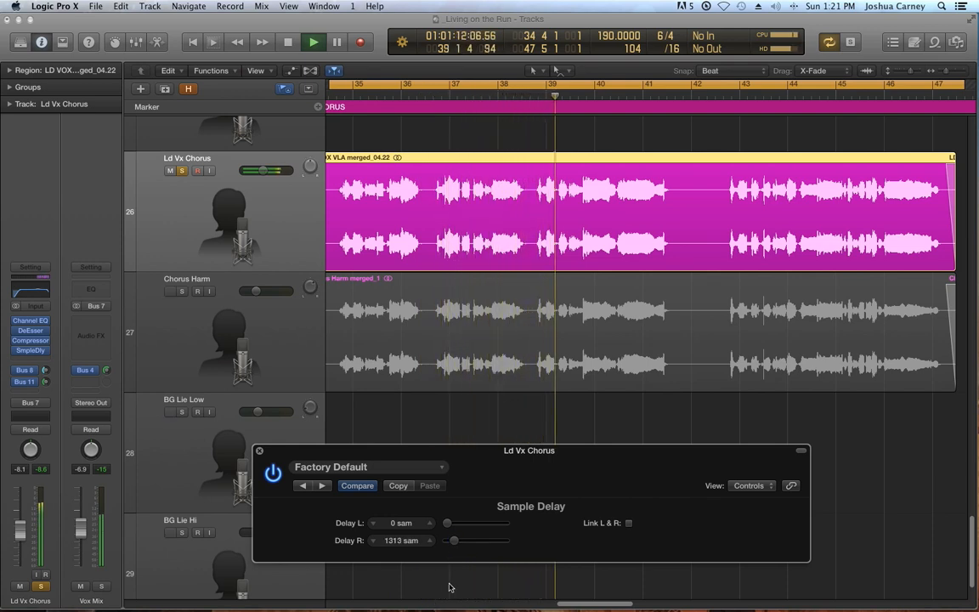
key(space)
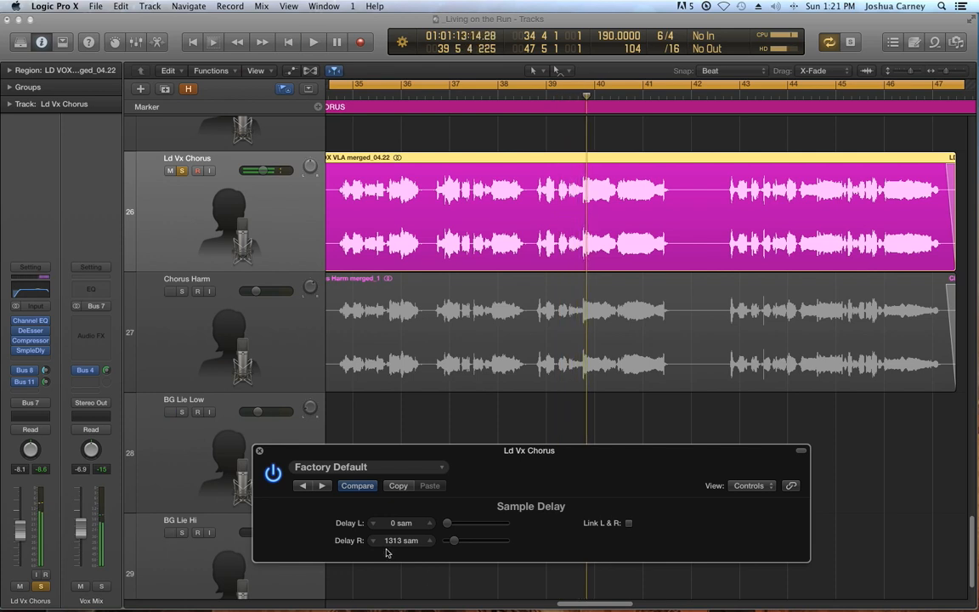
click(259, 450)
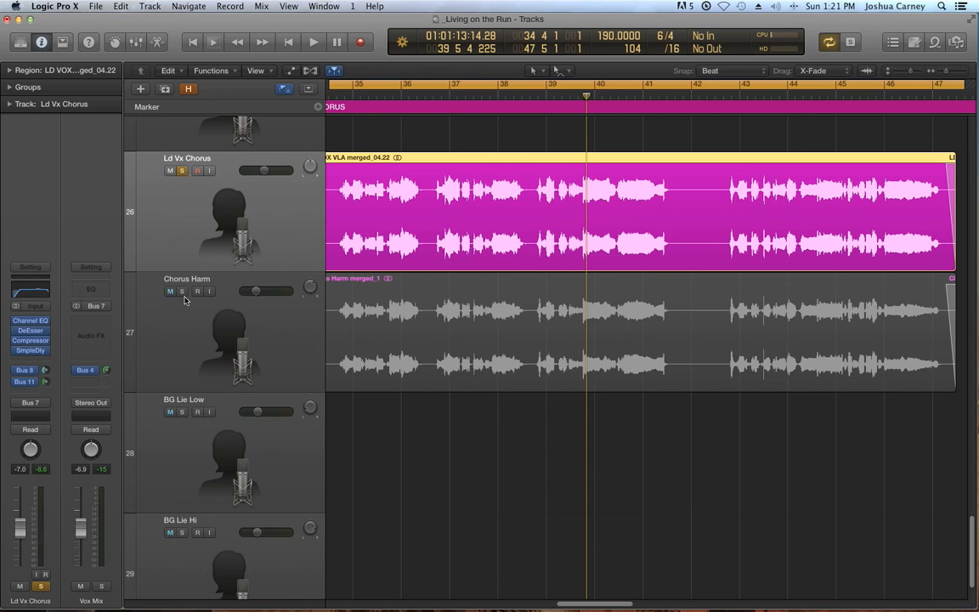
Reopen Ld Vx Chorus's Sample Delay to examine its left and right delay settings, and close it.
mouse_move(34, 351)
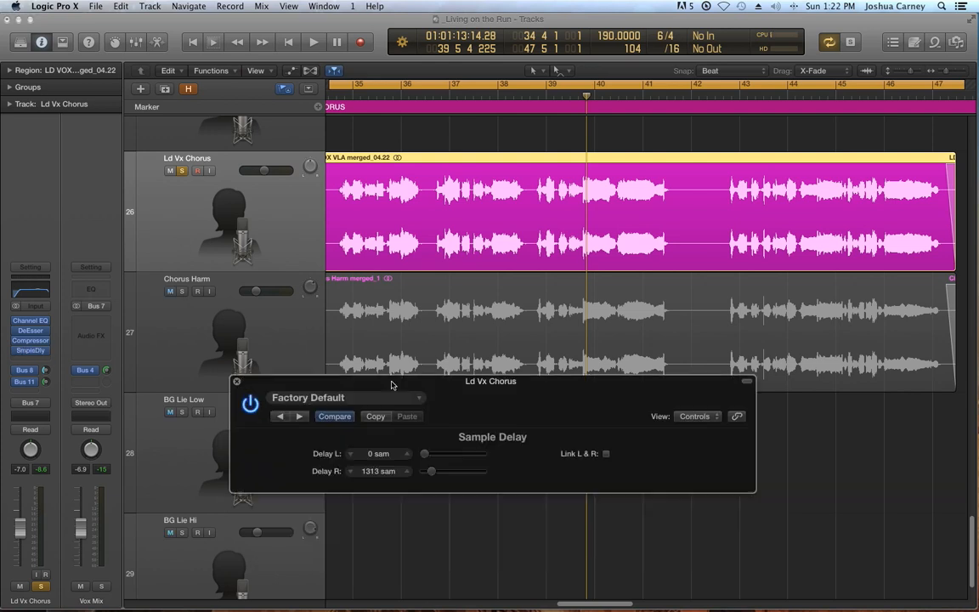
drag(418, 451, 367, 173)
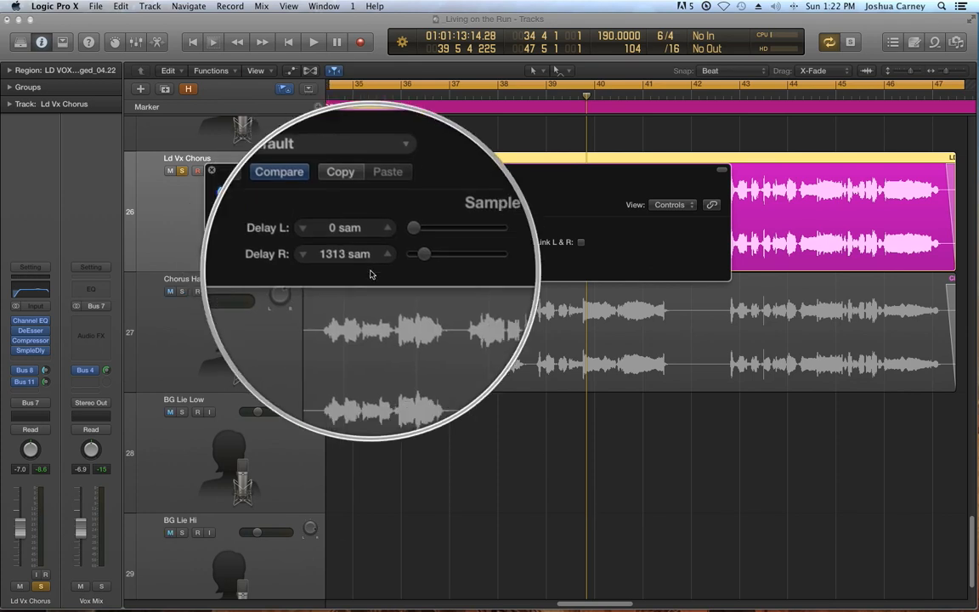
click(212, 169)
Solo Chorus Harm alongside Ld Vx Chorus and listen to both vocals together in the chorus, with the lead track selected.
click(171, 308)
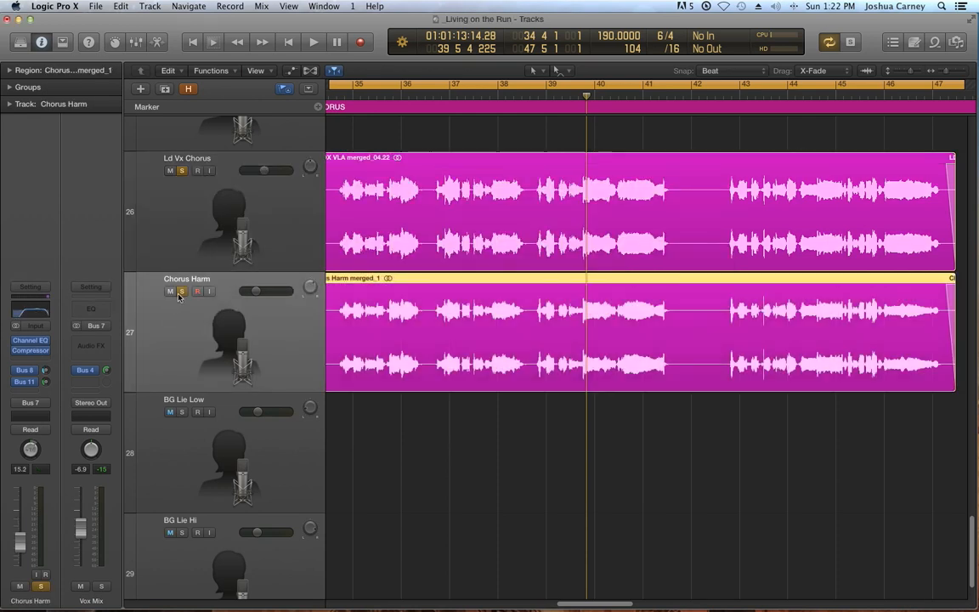
click(181, 290)
key(space)
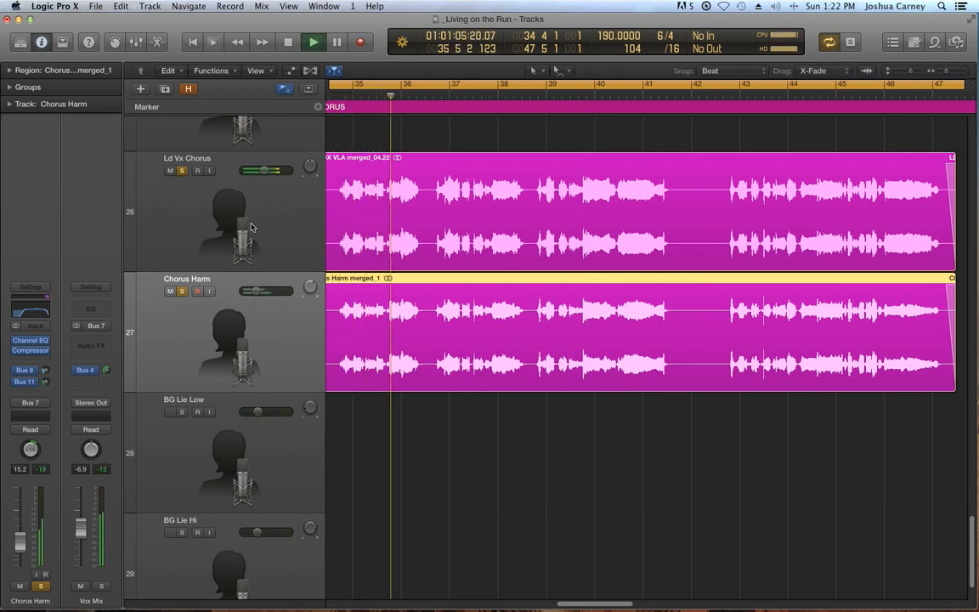
key(Up)
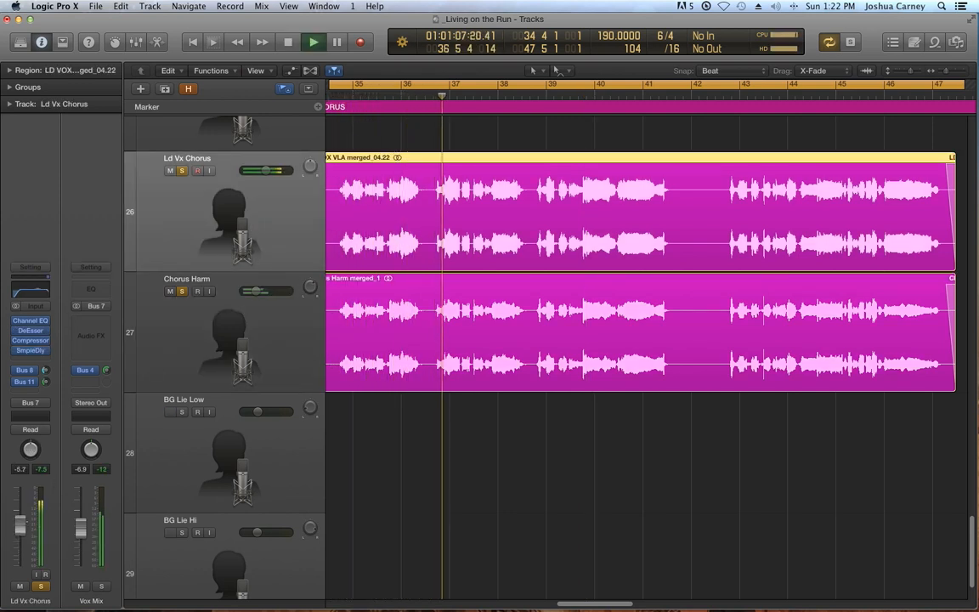
click(347, 504)
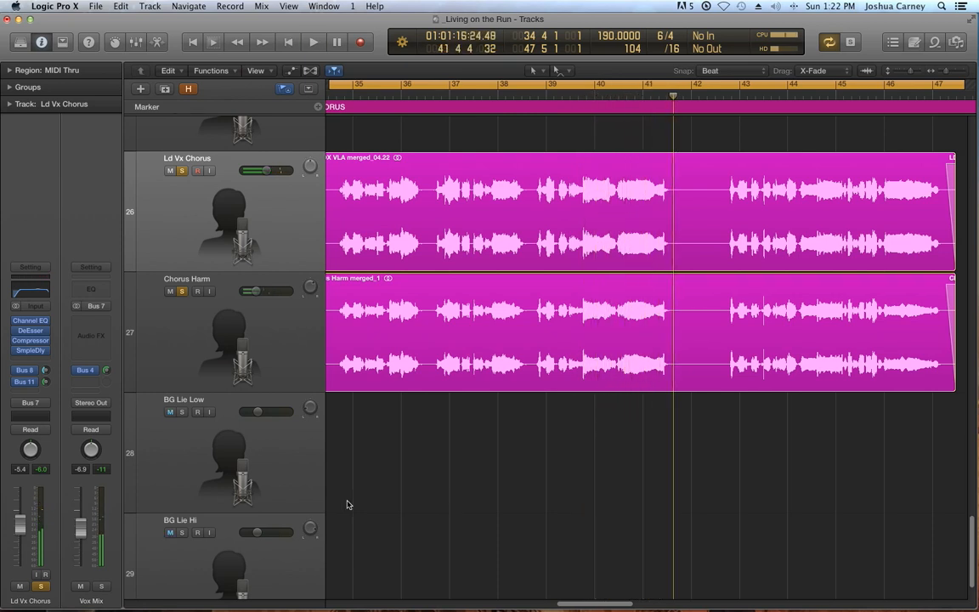
Turn off solo on the Ld Vx Chorus and Chorus Harm tracks.
key(super+Left)
scroll(437, 485, up, 5)
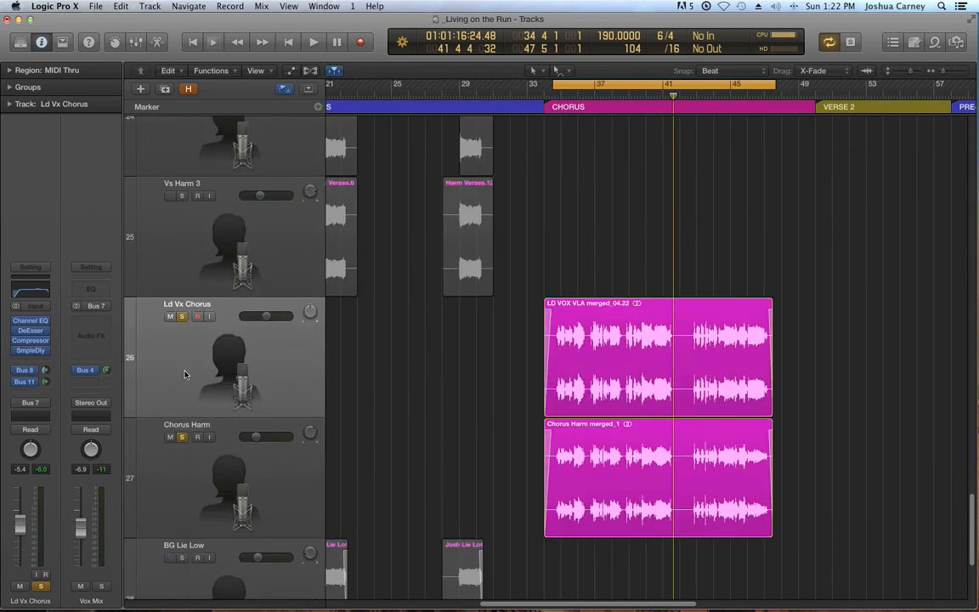
click(182, 316)
click(182, 437)
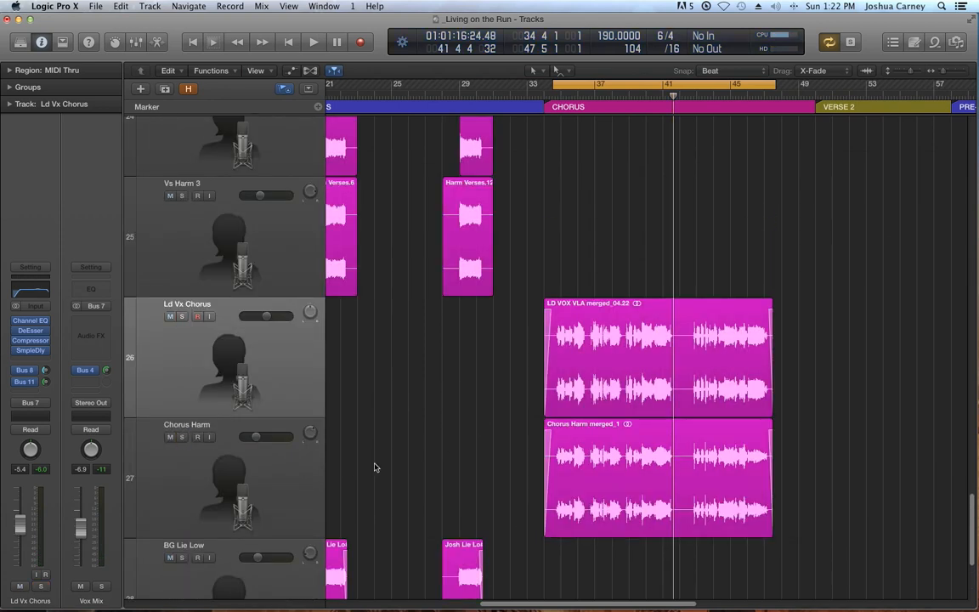
scroll(382, 466, up, 6)
drag(516, 603, 448, 607)
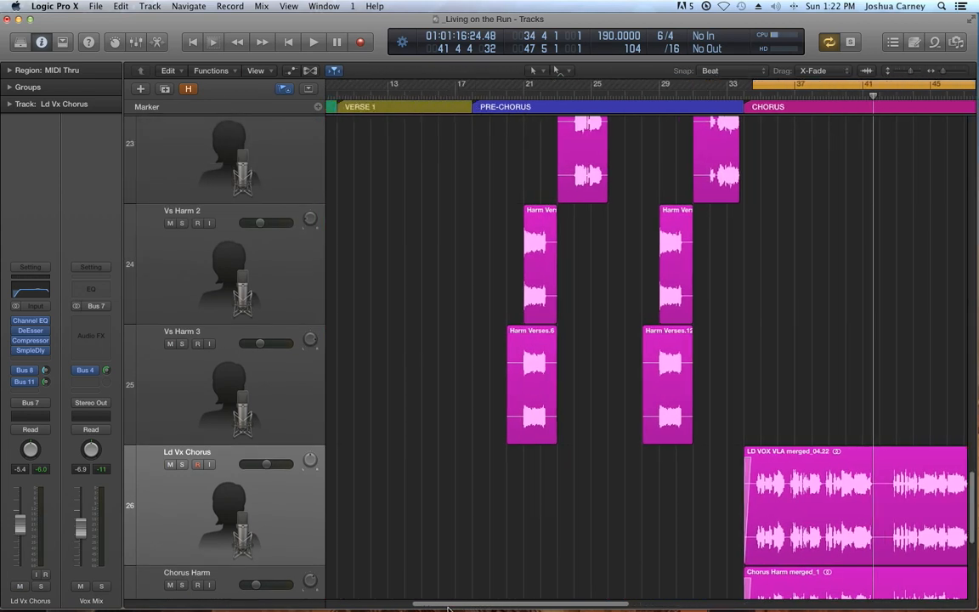
Place the playhead in bar 17, just before the pre-chorus, and select the Ld Vox track.
scroll(643, 360, up, 7)
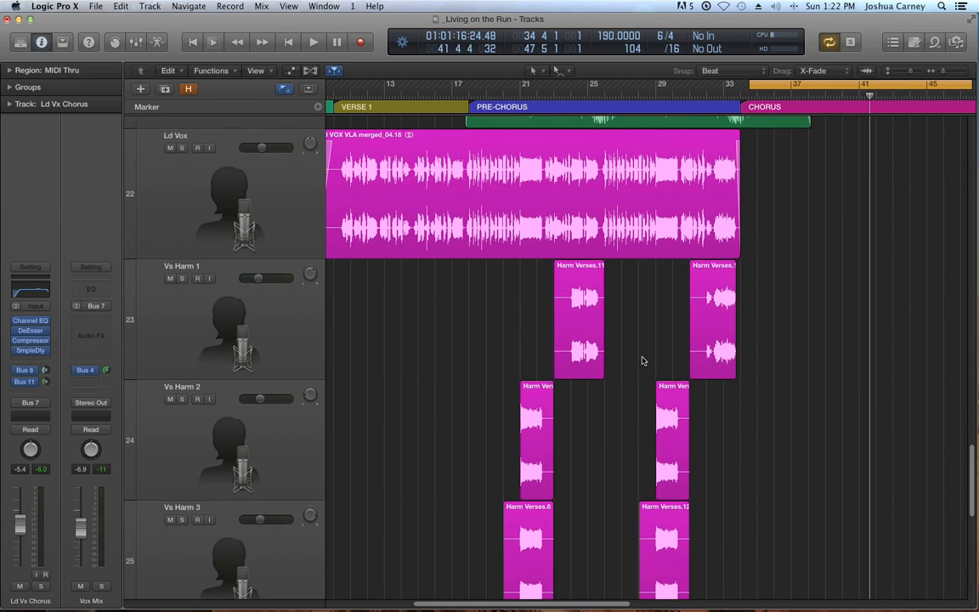
scroll(643, 360, up, 2)
click(468, 97)
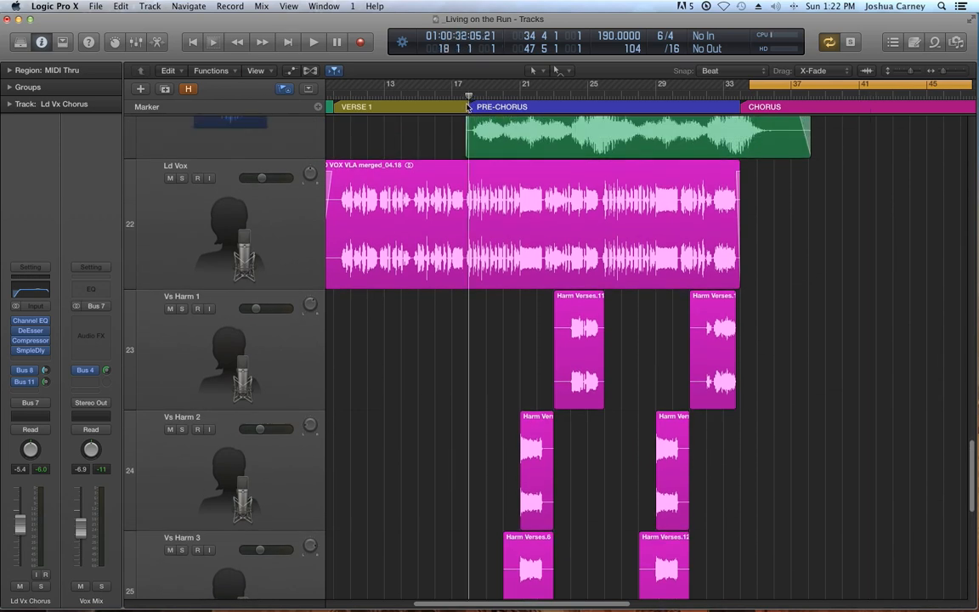
key(super+Right)
key(super+Right)
key(super+Right)
key(super+Right)
key(super+Right)
key(super+Right)
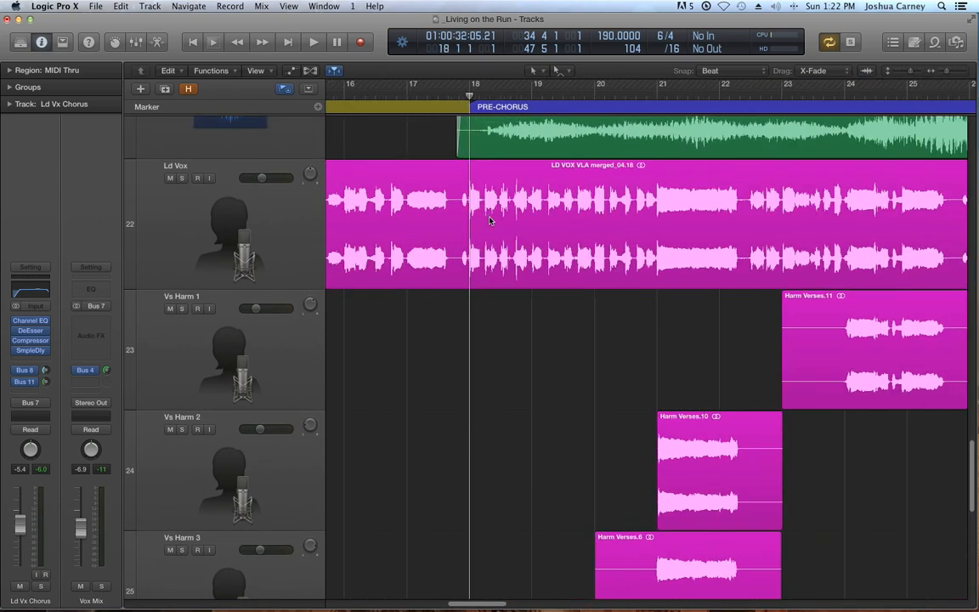
click(452, 98)
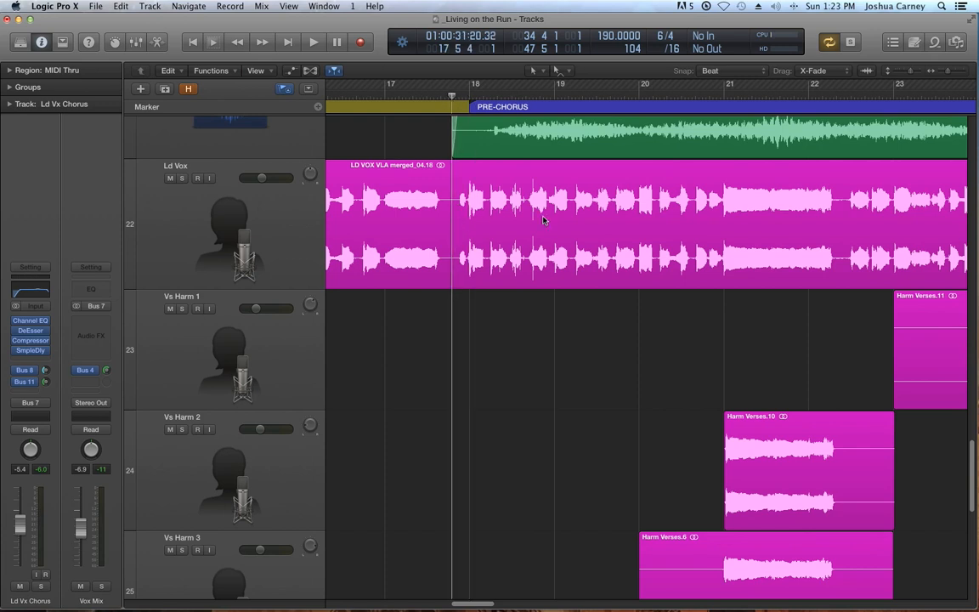
mouse_move(472, 604)
mouse_down()
mouse_move(443, 604)
mouse_move(474, 605)
mouse_up()
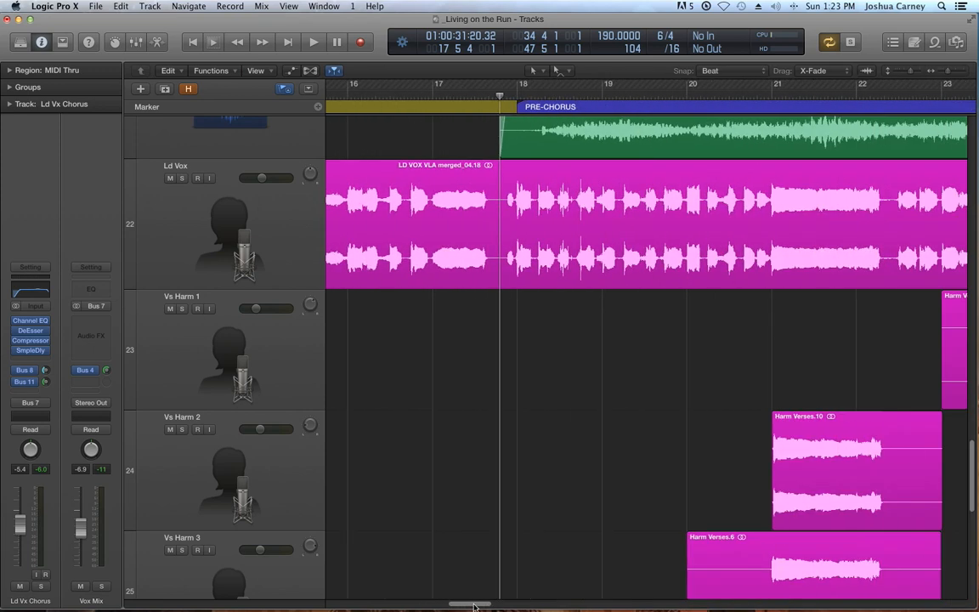
click(261, 236)
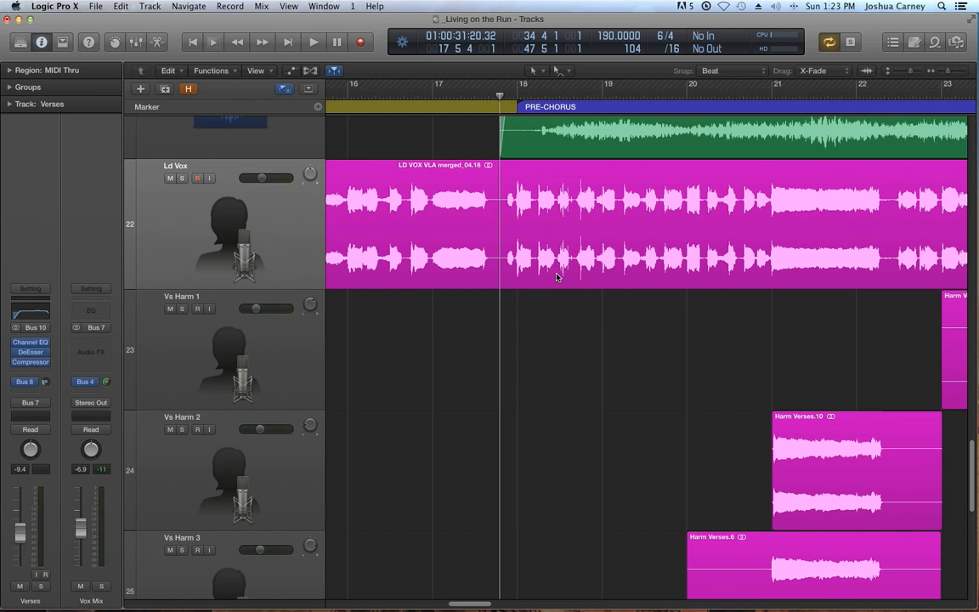
Copy the Sample Delay from the Ld Vx Chorus channel to the Verses channel in the Mixer, and close the Mixer.
key(super+Left)
key(super+Left)
key(super+Left)
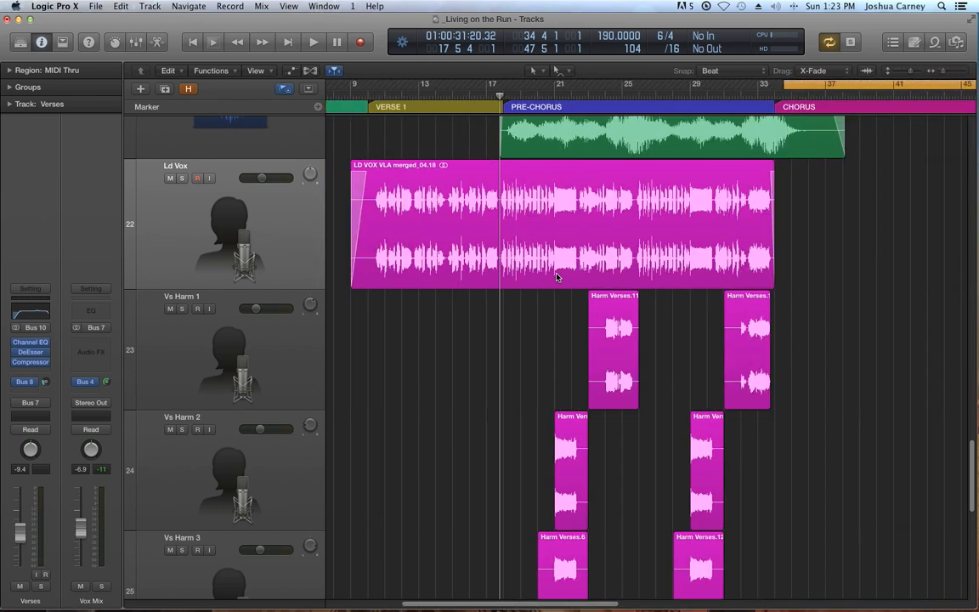
key(super+2)
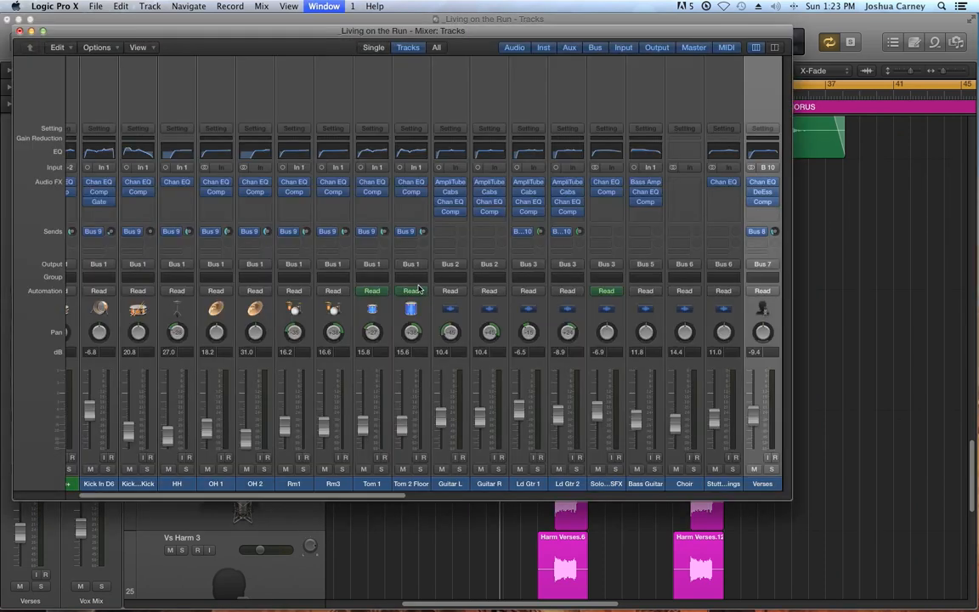
drag(383, 499, 535, 498)
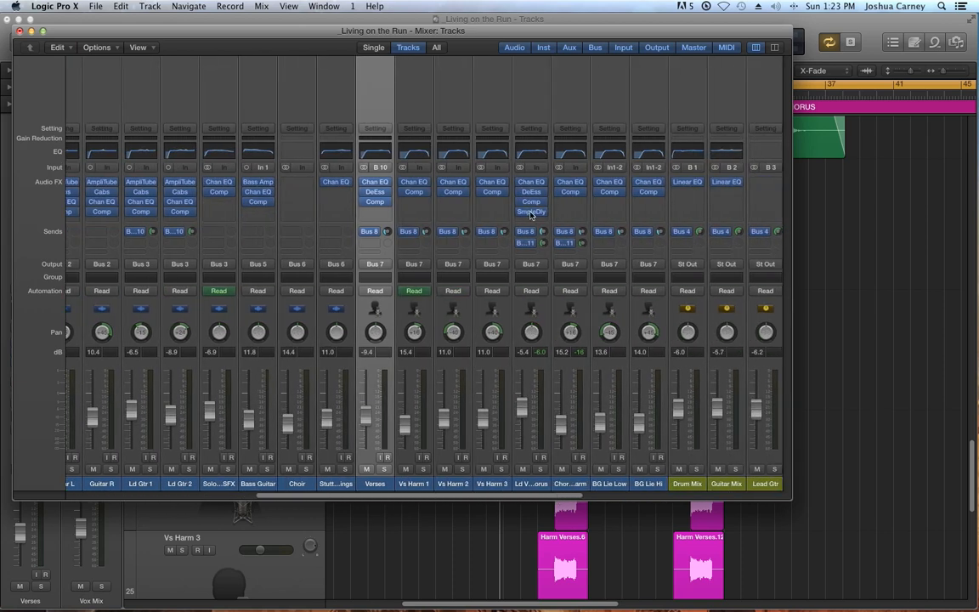
drag(530, 215, 375, 214)
click(18, 32)
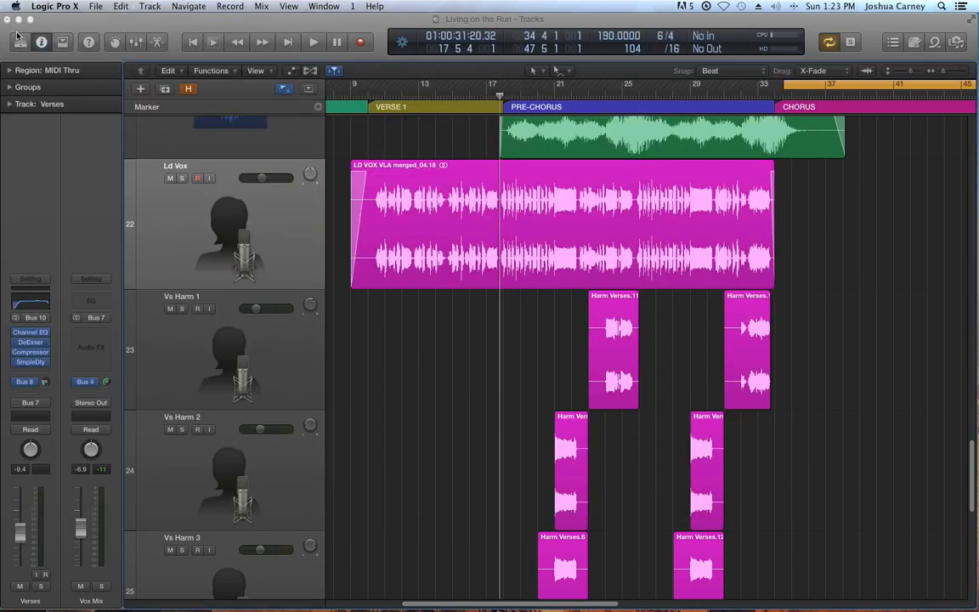
Open the Sample Delay on the Verses channel, move its window clear and toggle the plug-in off and on.
click(31, 361)
drag(174, 51, 507, 385)
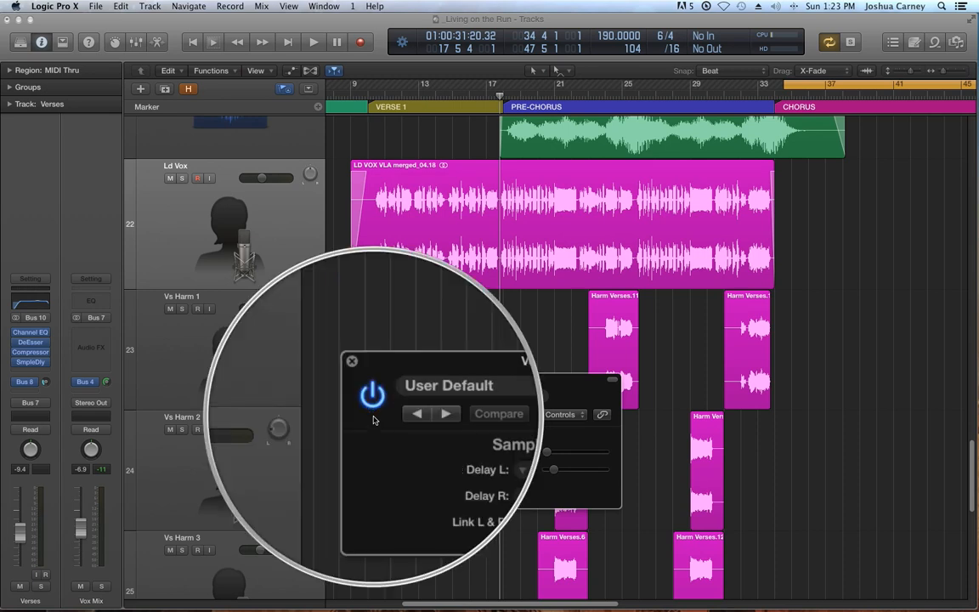
click(373, 403)
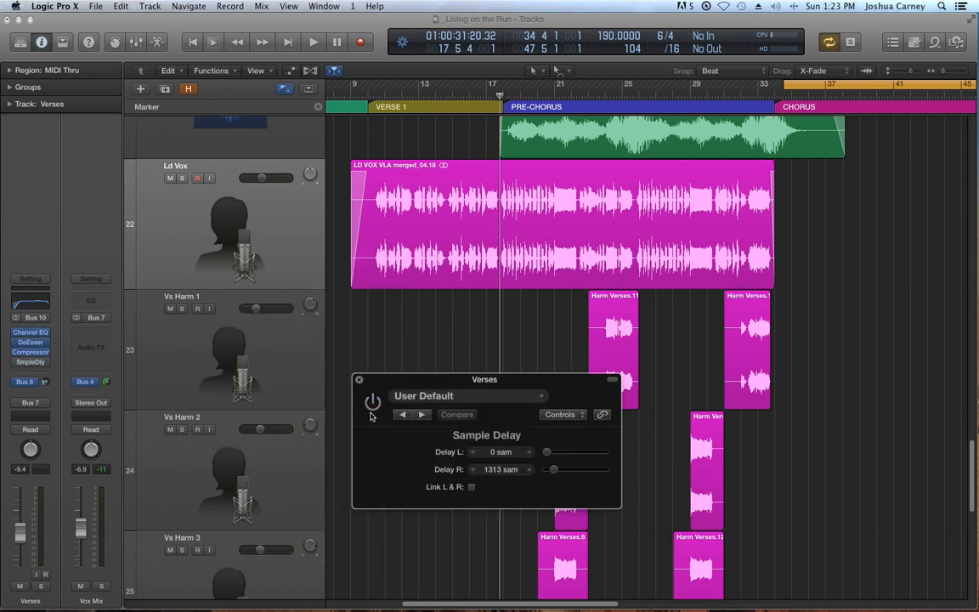
click(372, 402)
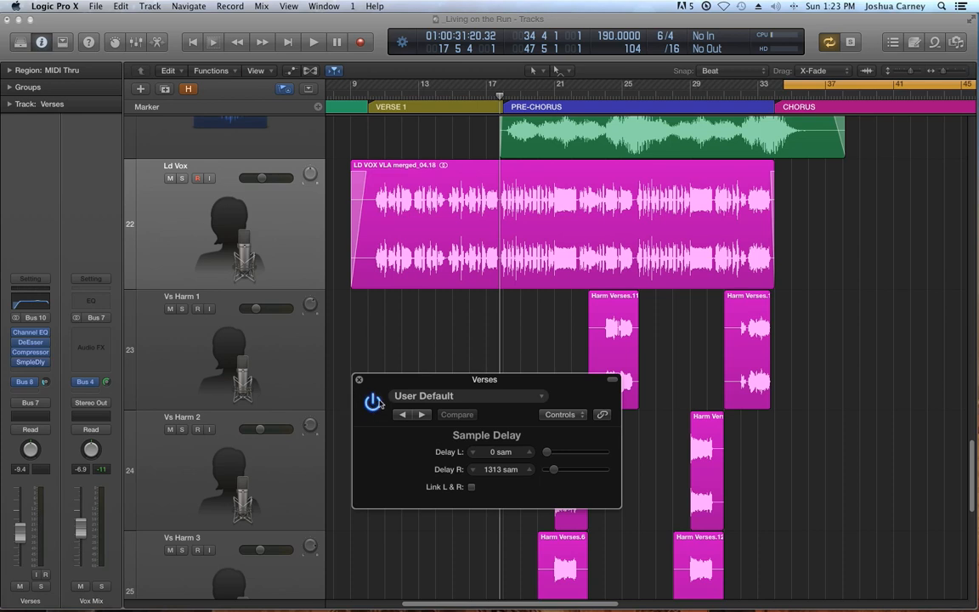
Place the playhead at bar 9, show track automation and set Ld Vox's automation mode to Latch.
click(350, 84)
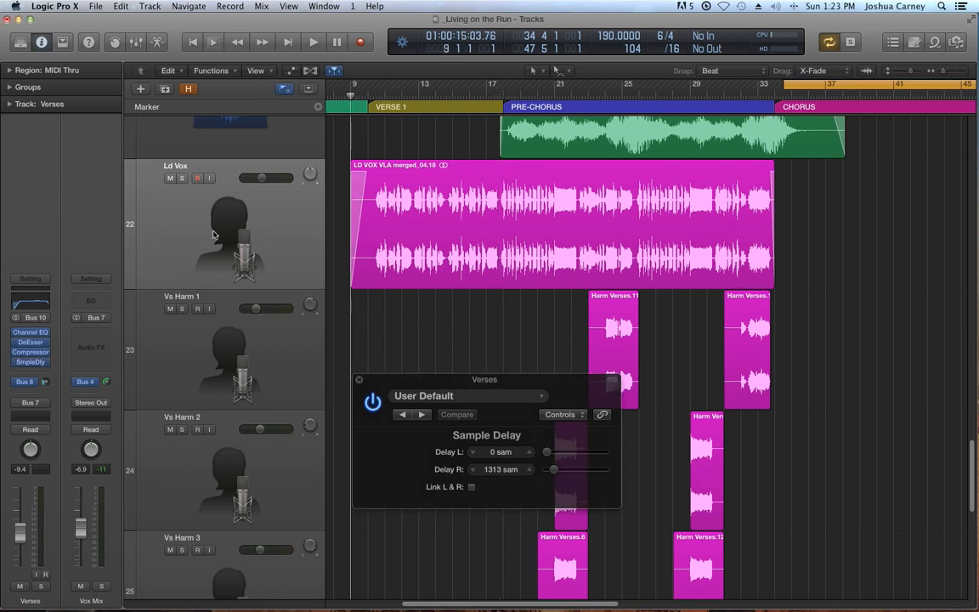
key(a)
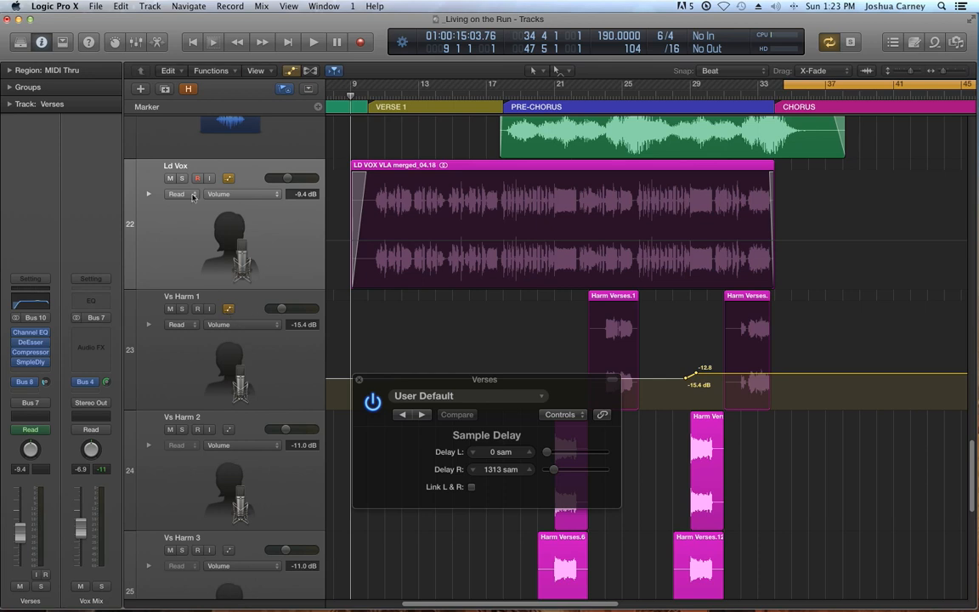
click(185, 197)
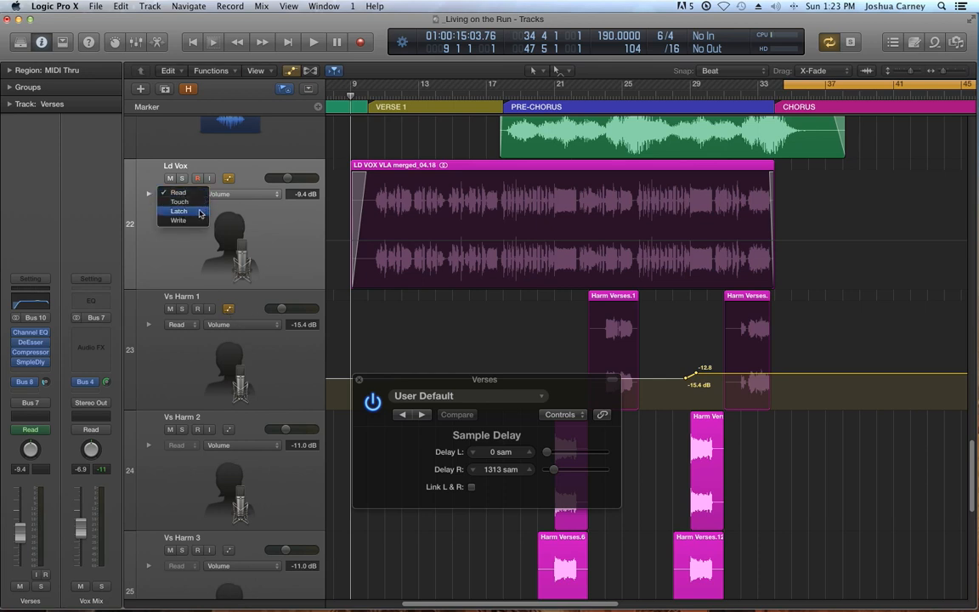
click(201, 212)
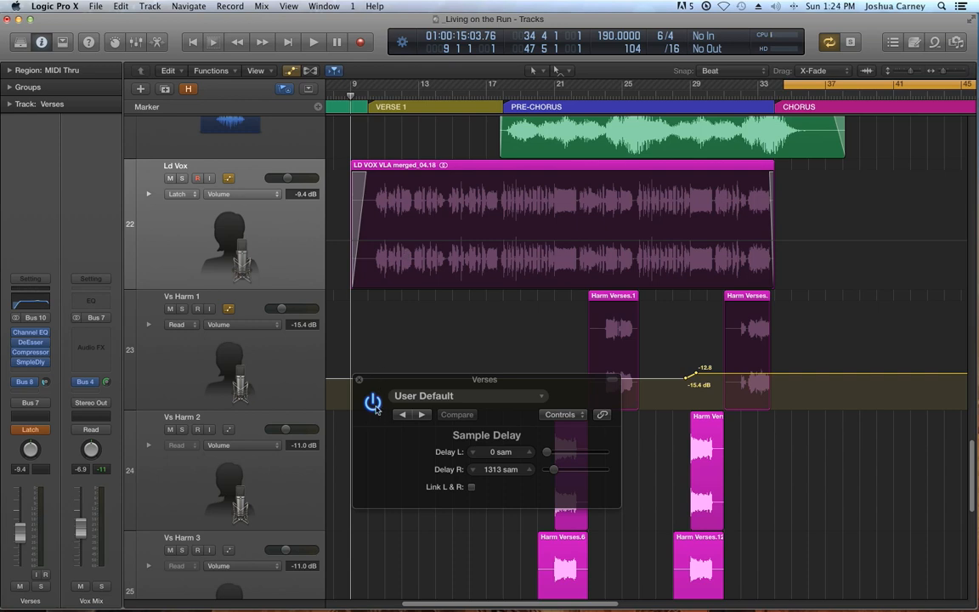
Bypass the Sample Delay, place the playhead in bar 17 ahead of the pre-chorus, and switch the plug-in back on.
click(376, 404)
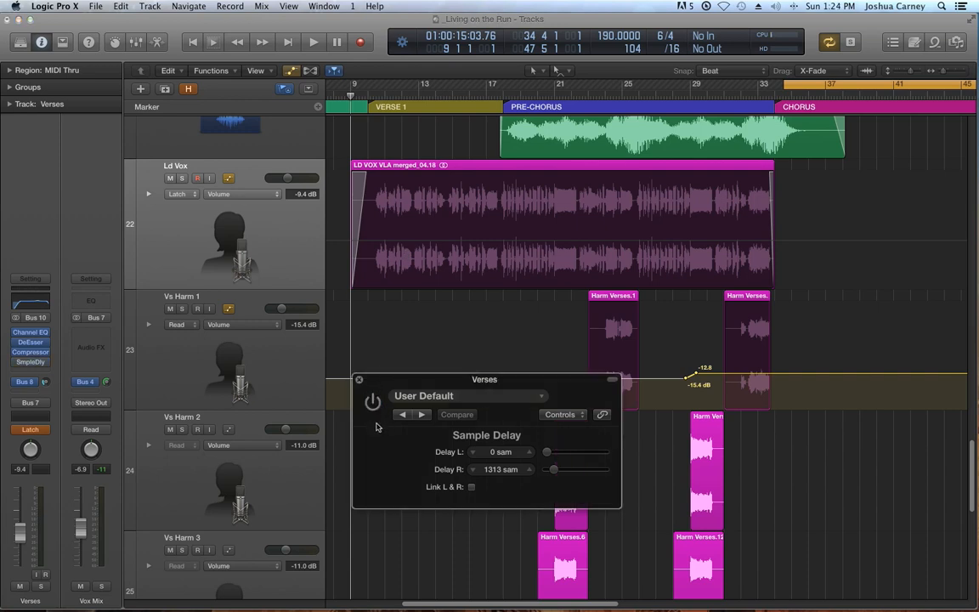
click(493, 85)
click(961, 71)
click(961, 70)
click(961, 71)
click(961, 71)
click(961, 71)
drag(546, 96, 539, 95)
click(372, 403)
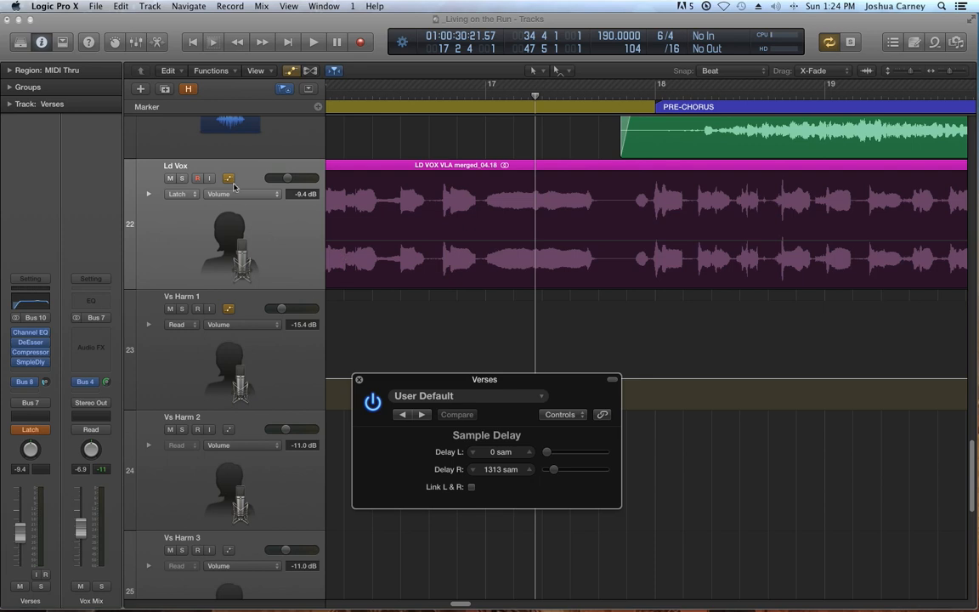
Bypass the Verses Sample Delay again and turn off cycle mode, returning to the end of Verse 1.
click(232, 194)
click(190, 226)
click(468, 270)
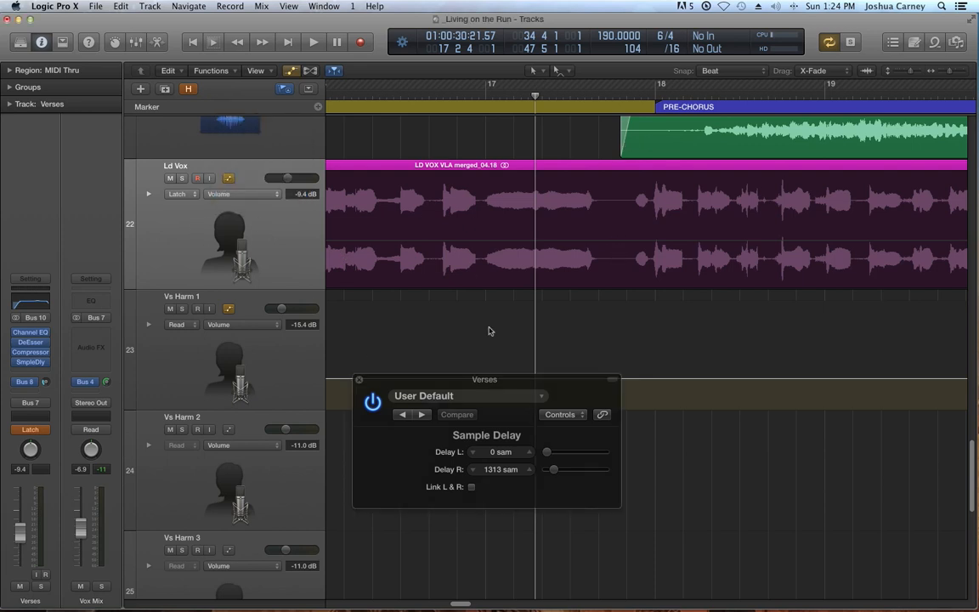
click(373, 402)
click(441, 103)
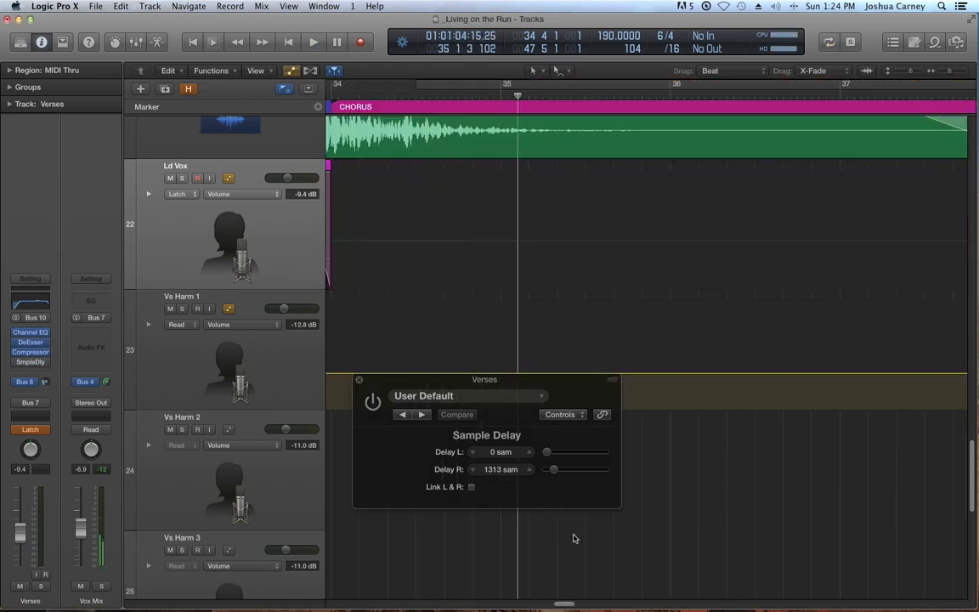
mouse_move(563, 603)
mouse_down()
mouse_move(448, 605)
mouse_move(463, 602)
mouse_up()
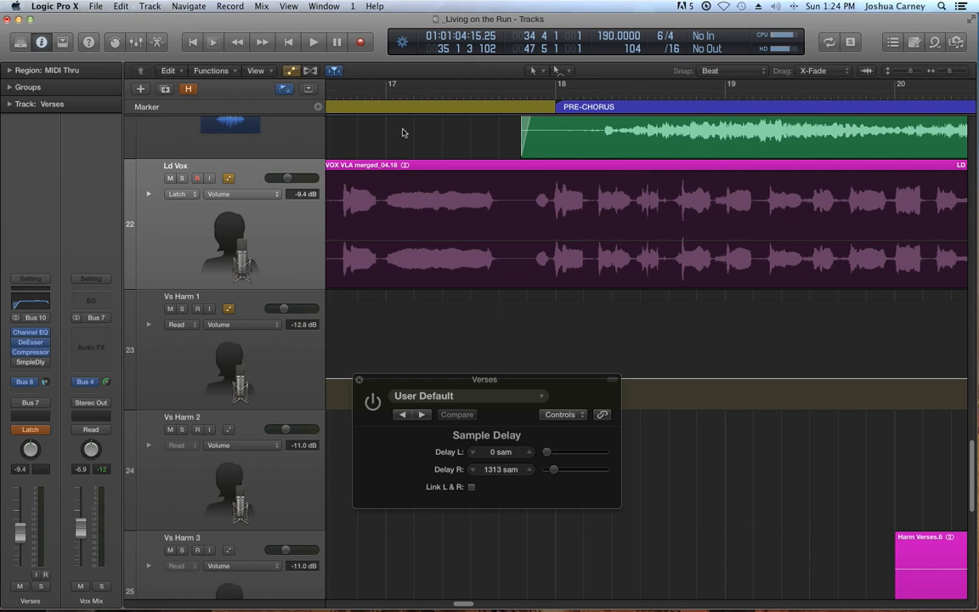
Record bypass automation by playing from bar 17, switching the Sample Delay on around the start of the pre-chorus, and stopping.
click(401, 100)
key(space)
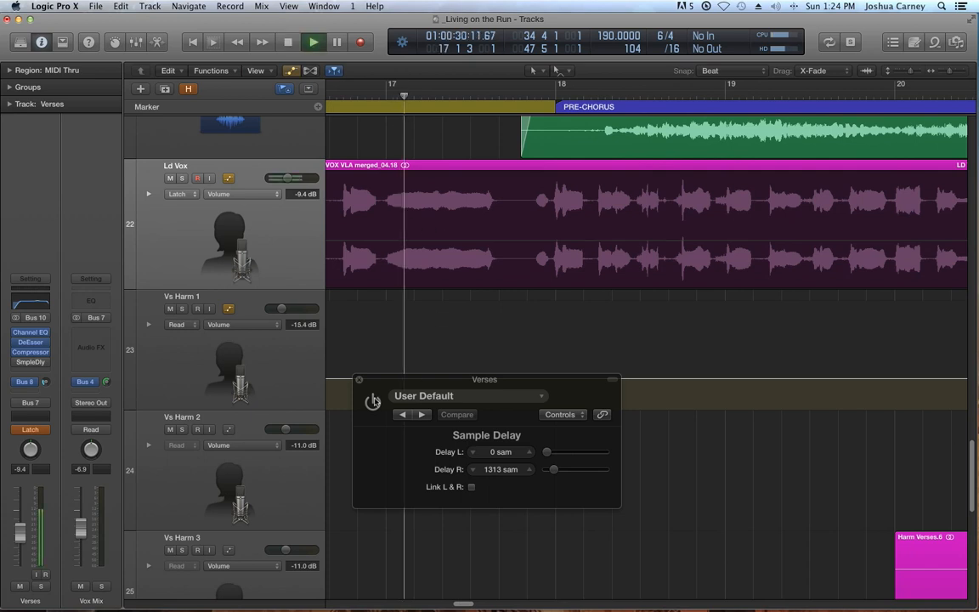
click(373, 402)
key(space)
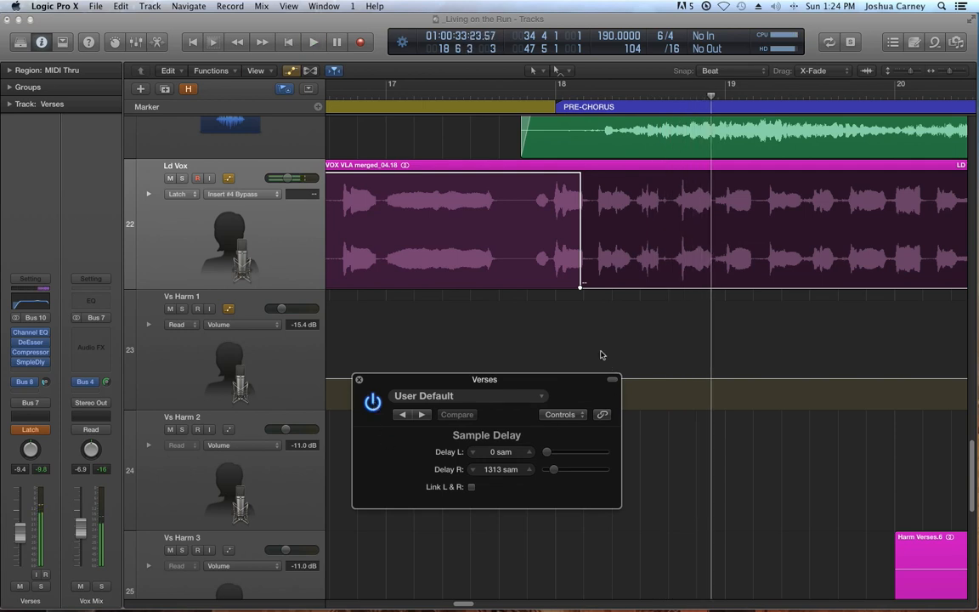
Move Ld Vox's bypass automation point ahead of the pre-chorus, in line with the green region's start, and play the transition.
drag(580, 288, 519, 288)
click(333, 95)
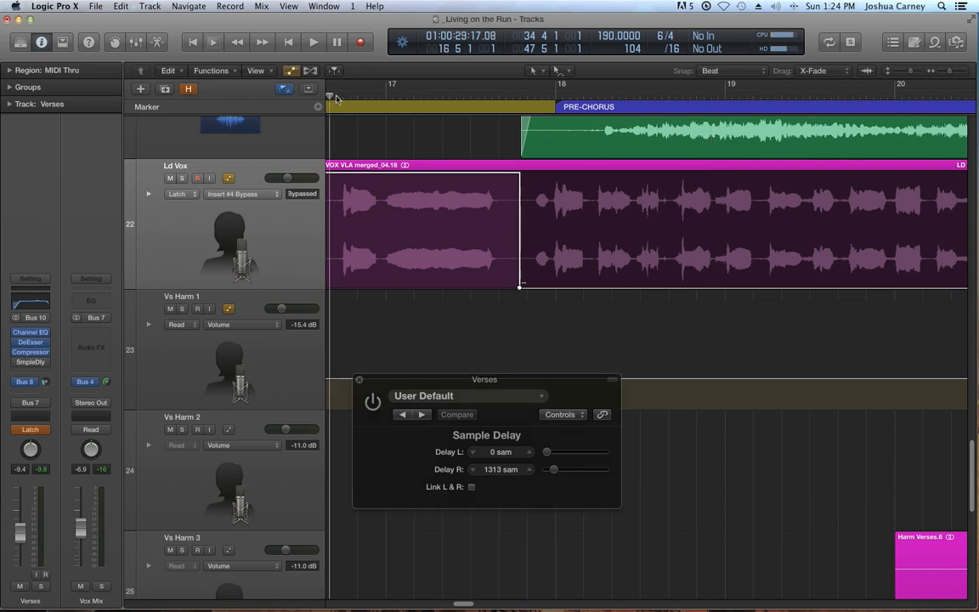
key(space)
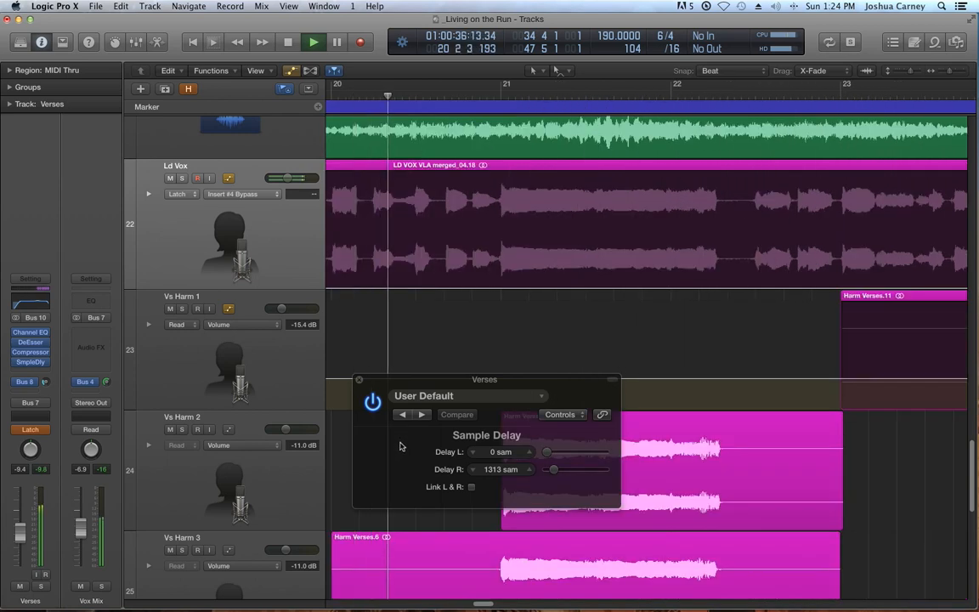
key(space)
Check the Sample Delay's automated bypass state at bar 14 in Verse 1 and at bar 21 in the pre-chorus.
key(super+Left)
key(super+Left)
key(super+Left)
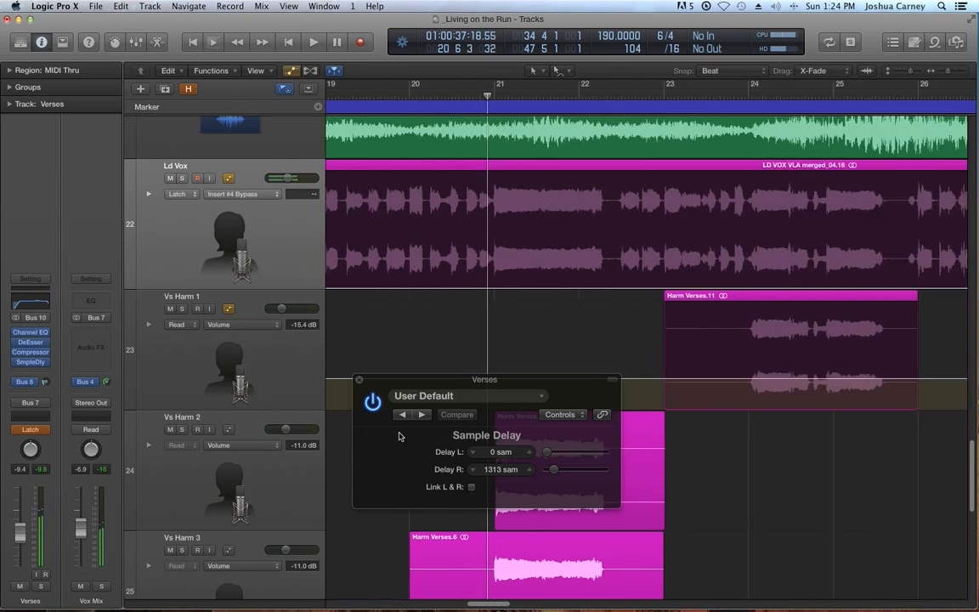
key(super+Left)
key(super+Left)
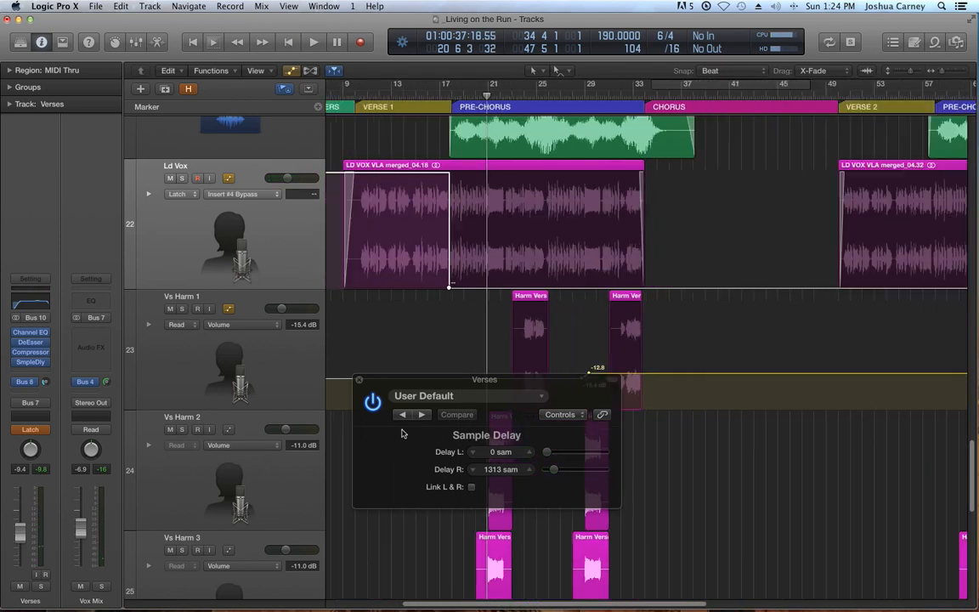
click(399, 94)
click(372, 406)
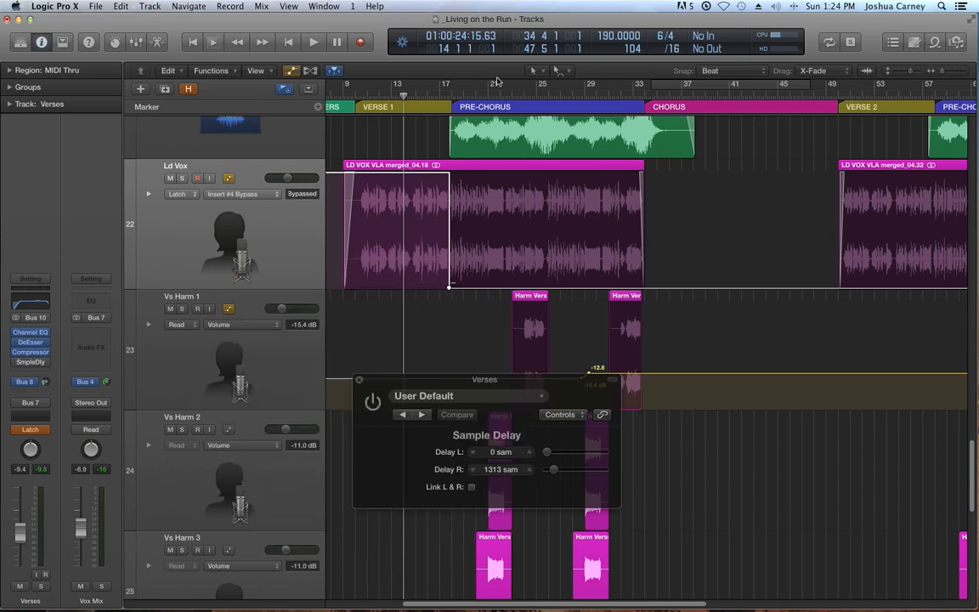
click(490, 96)
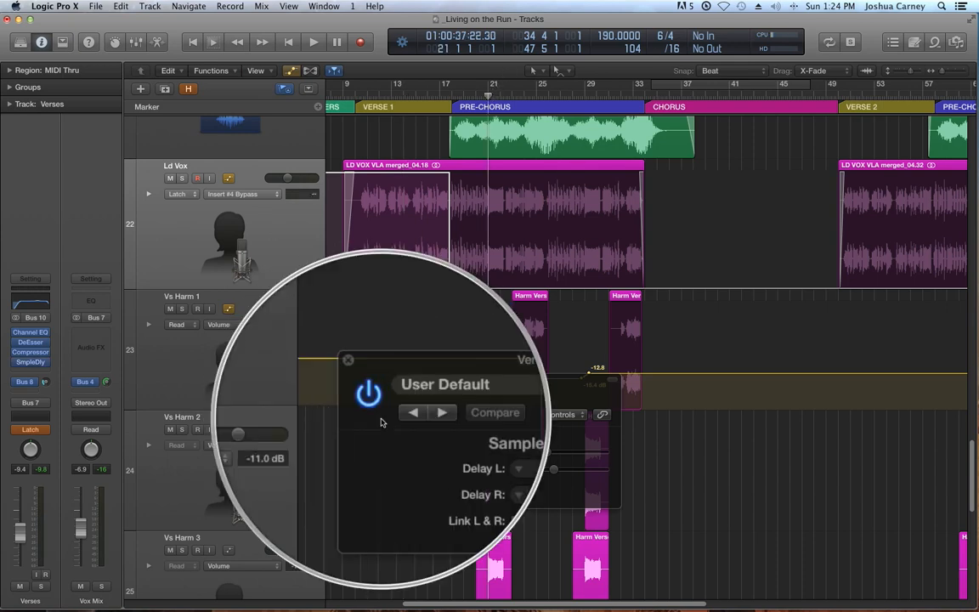
Move the Sample Delay window aside and examine Ld Vox's automation parameter list, keeping Insert #4 Bypass selected.
drag(415, 388, 335, 363)
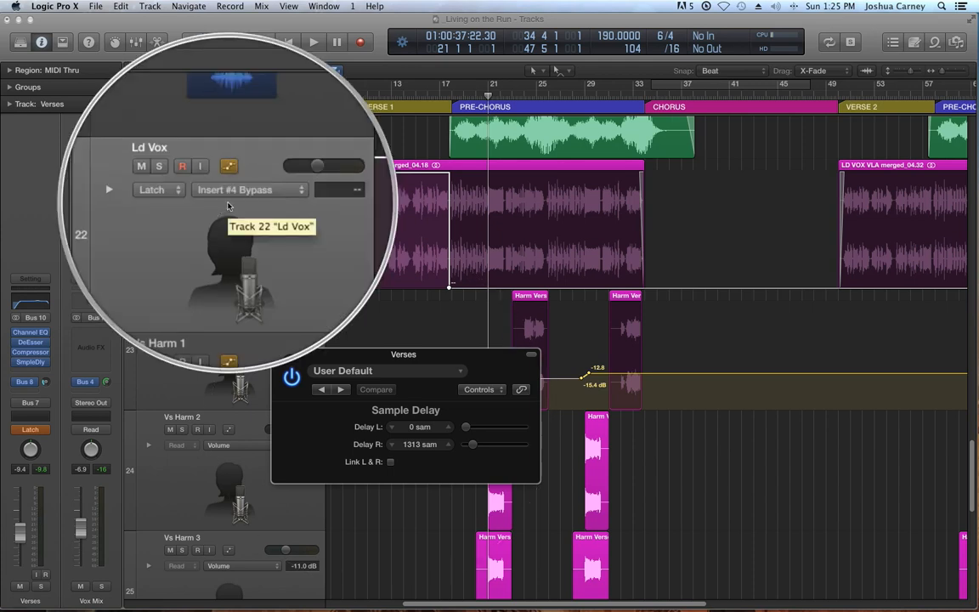
click(212, 183)
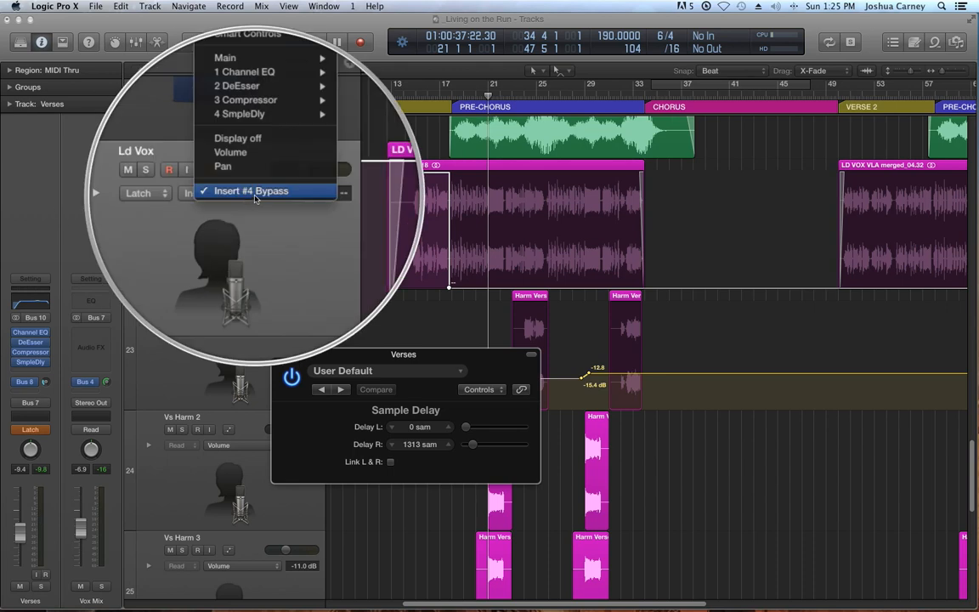
click(228, 176)
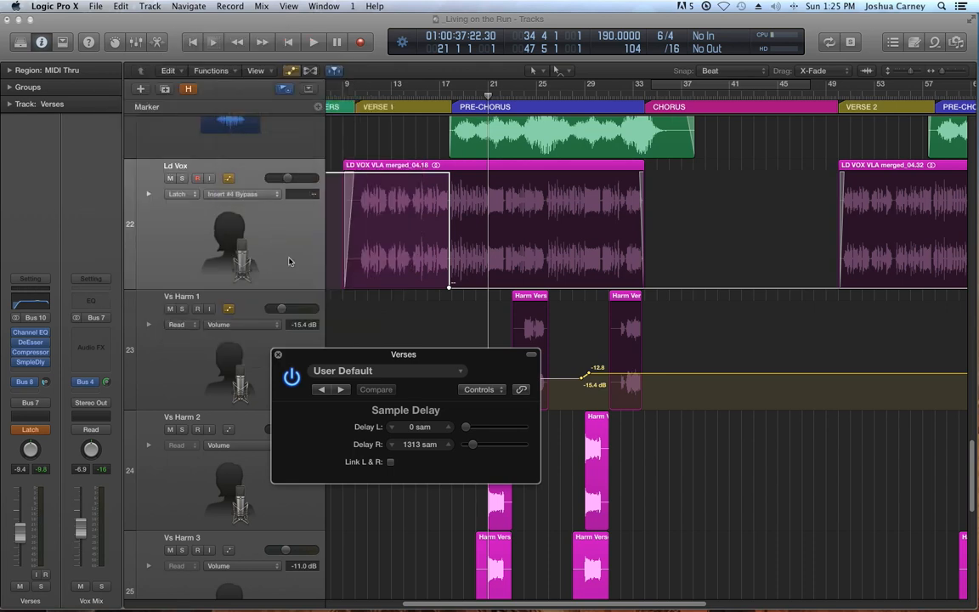
Try raising Ld Vox's bypass automation line to Bypassed partway through the chorus, and remove the added point.
click(741, 288)
click(774, 287)
drag(769, 287, 769, 185)
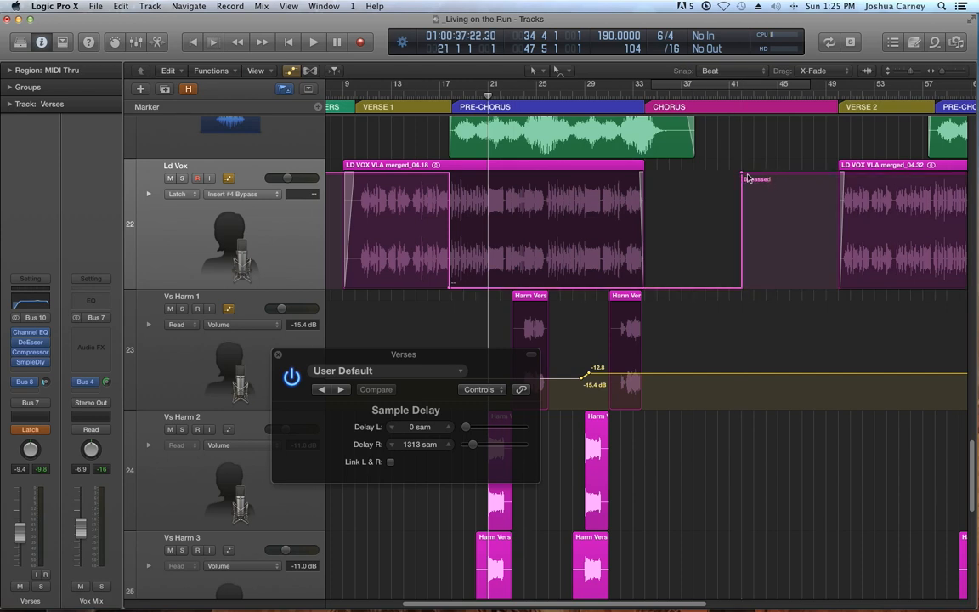
click(742, 174)
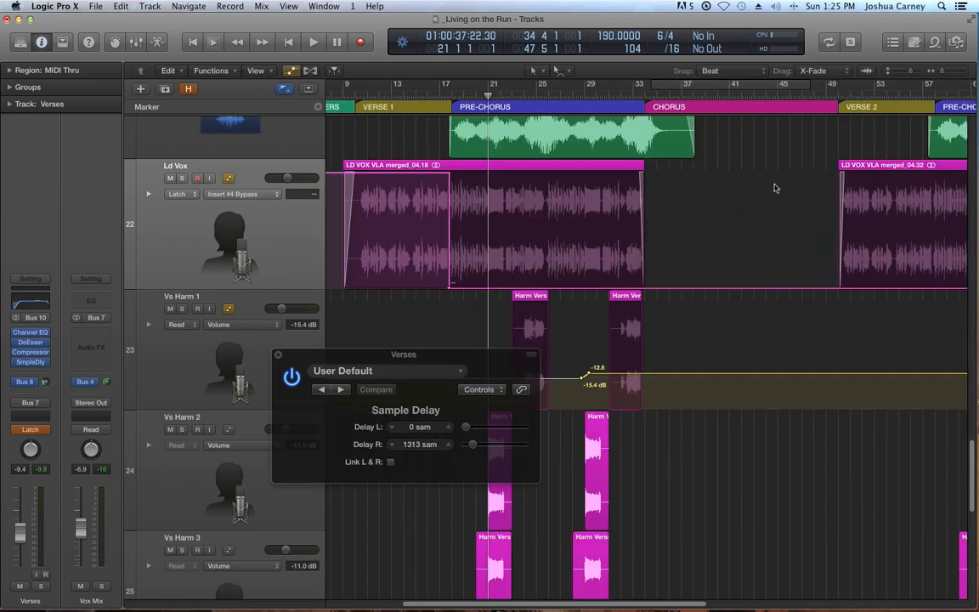
Raise Ld Vox's Insert #4 Bypass automation to Bypassed partway through the chorus, at about bar 44, ahead of Verse 2.
click(775, 182)
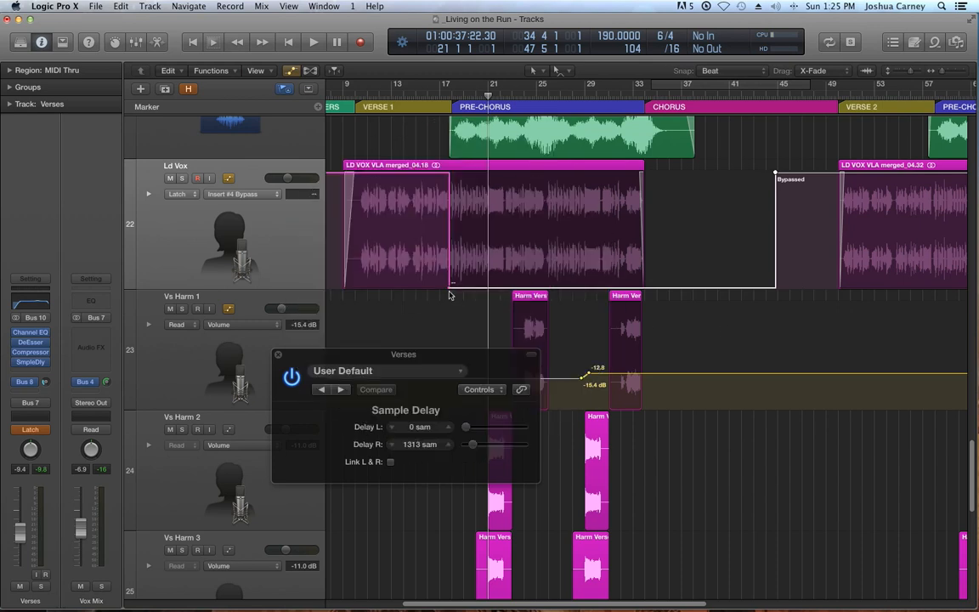
drag(535, 605, 633, 605)
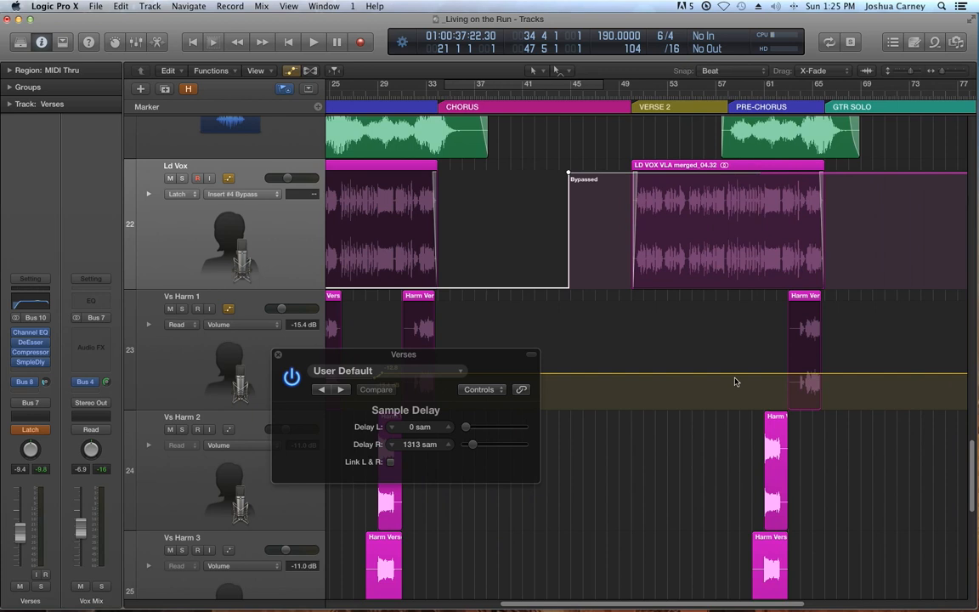
Place the playhead at bar 58, the start of the second pre-chorus, for a close view of Ld Vox's vocal gap.
click(726, 96)
key(super+Right)
key(super+Right)
key(super+Right)
key(super+Right)
key(super+Right)
key(super+Right)
key(super+Right)
key(super+Right)
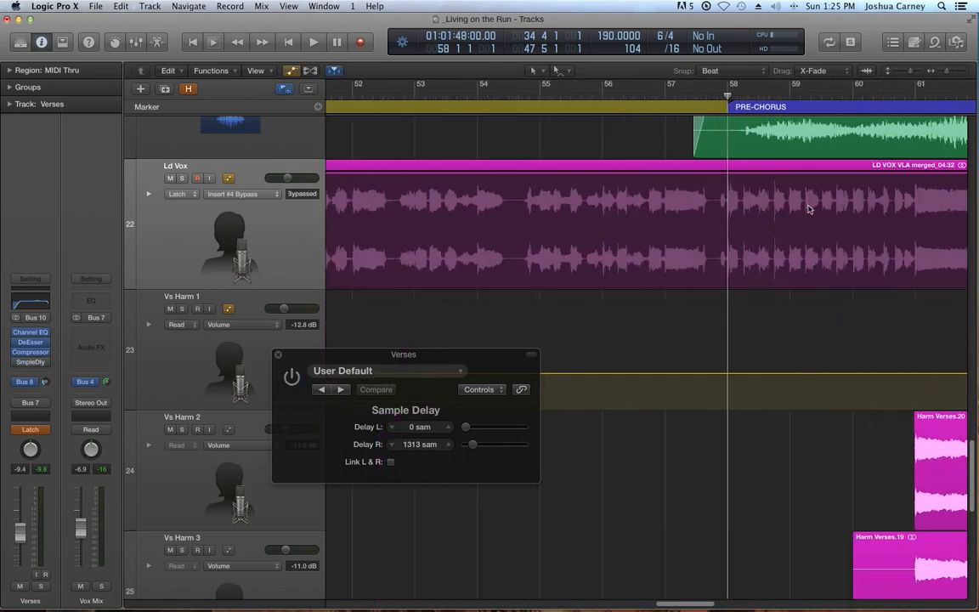
key(super+Right)
key(super+Right)
key(super+Right)
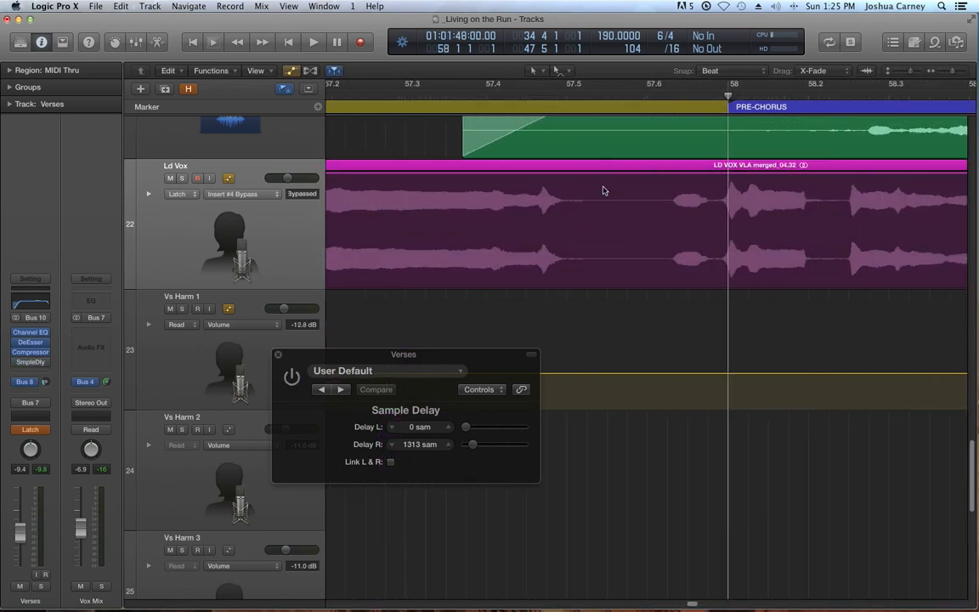
key(grave)
click(638, 231)
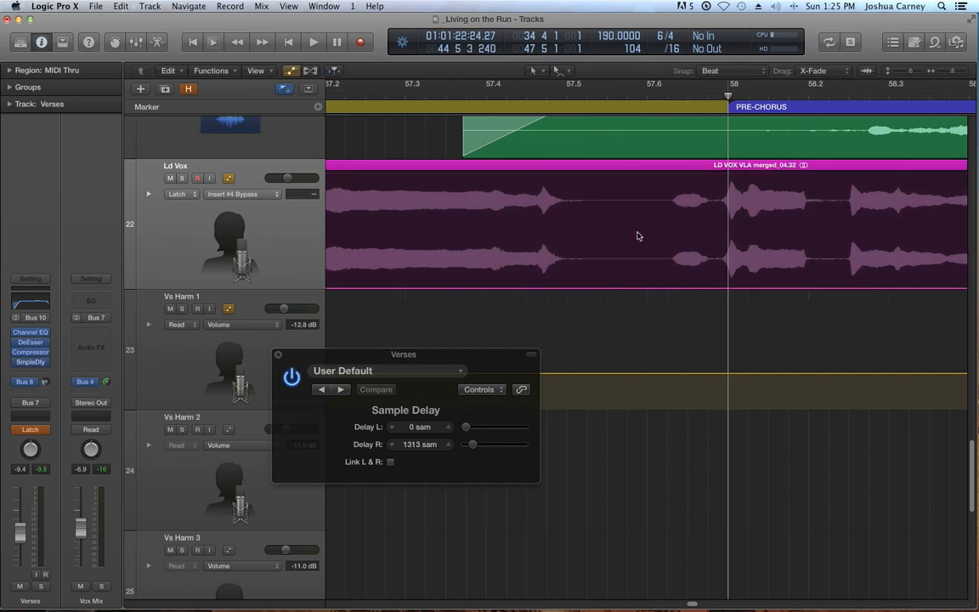
click(631, 285)
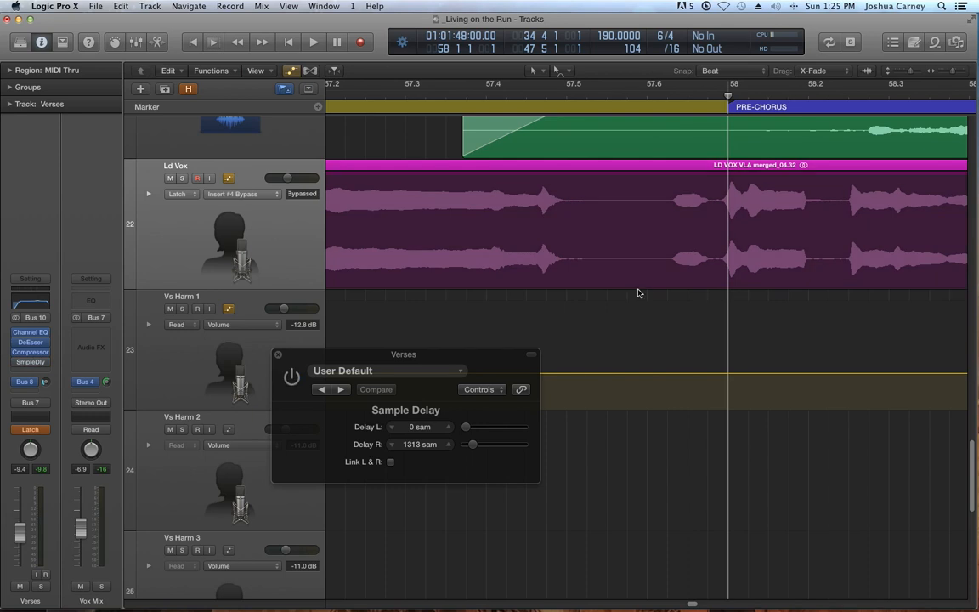
Drop Ld Vox's bypass automation from Bypassed to off in the vocal gap just ahead of bar 58, before the second pre-chorus.
click(620, 174)
drag(620, 174, 621, 288)
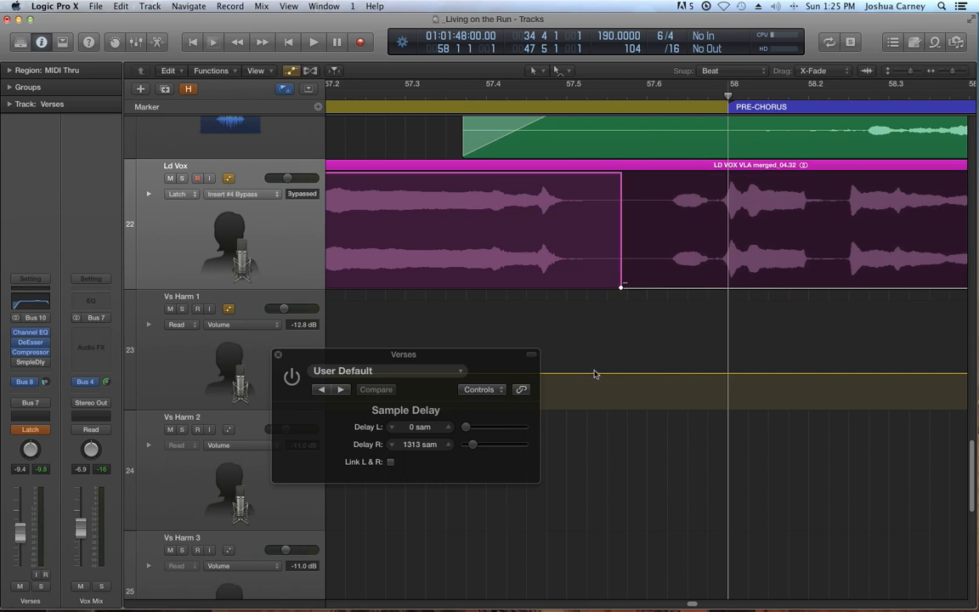
key(super+Left)
key(super+Left)
key(super+Left)
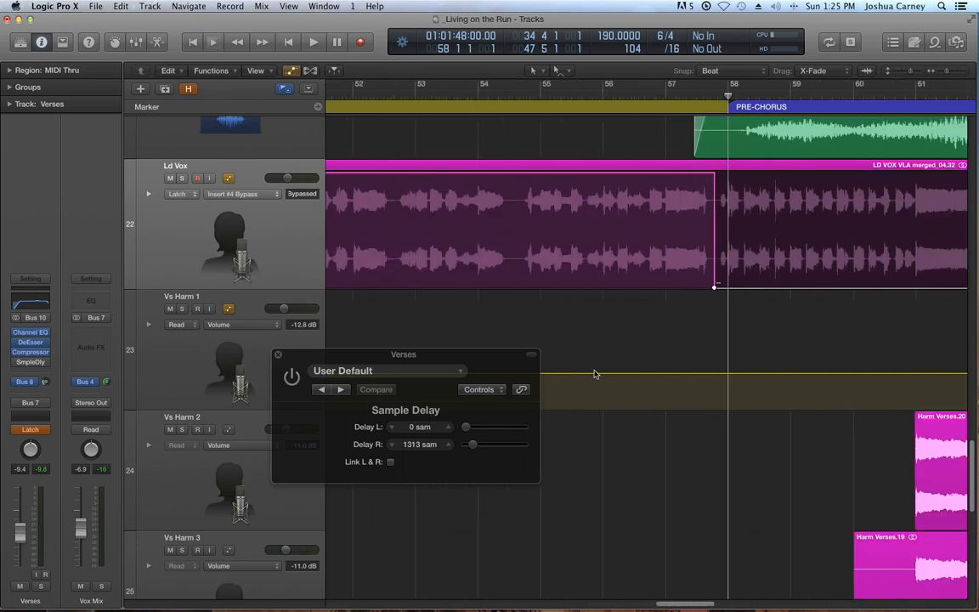
key(super+Left)
key(super+Left)
key(super+Left)
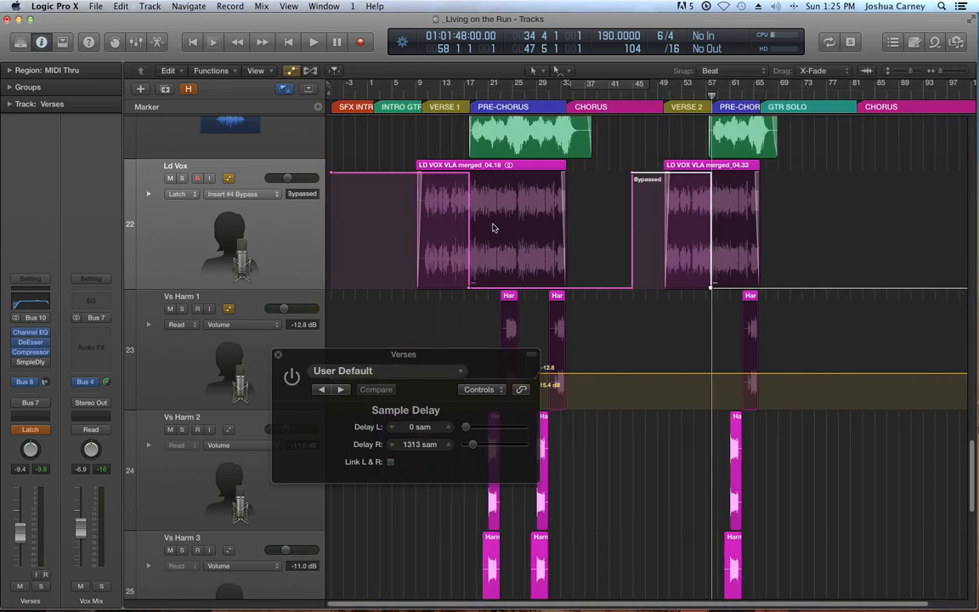
Position the playhead at bar 56 near the end of Verse 2 and solo Ld Vox.
click(705, 91)
key(super+Right)
key(super+Right)
key(super+Right)
key(super+Right)
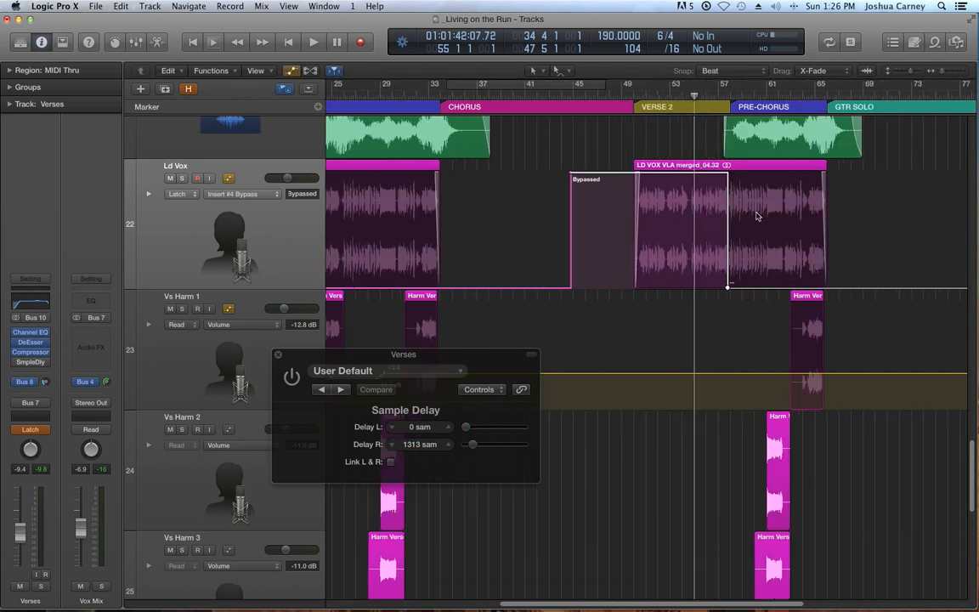
click(757, 94)
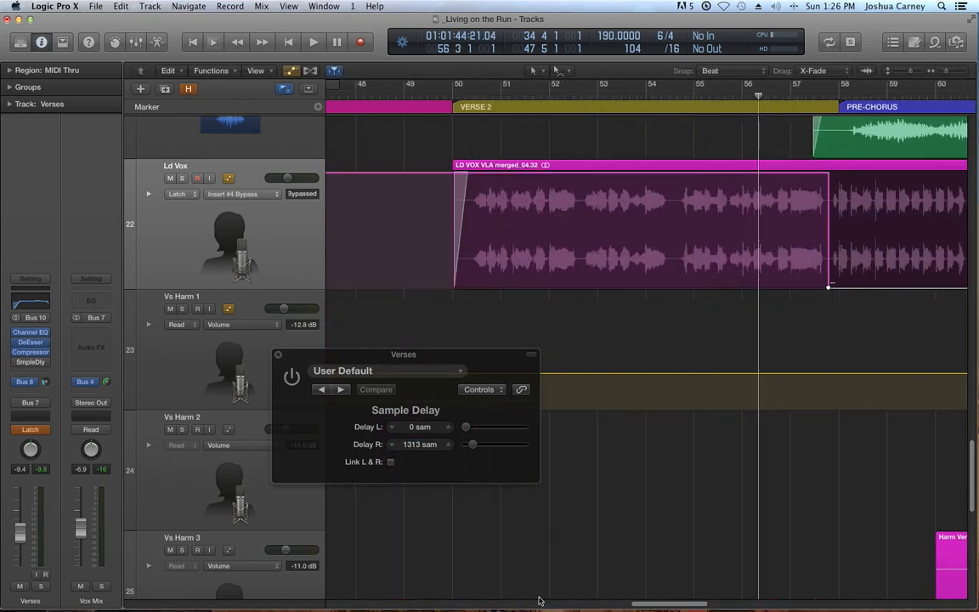
scroll(650, 595, right, 10)
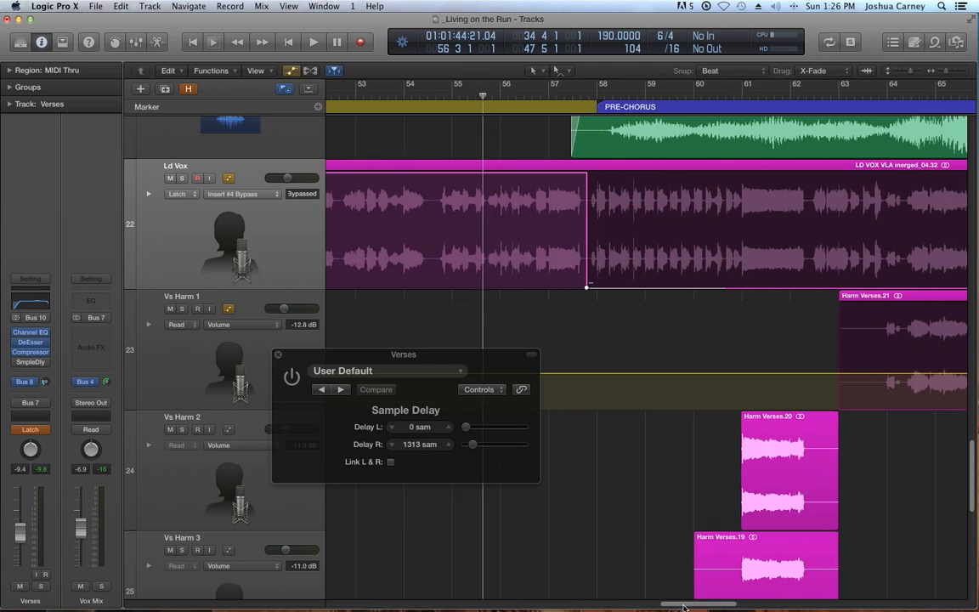
click(181, 179)
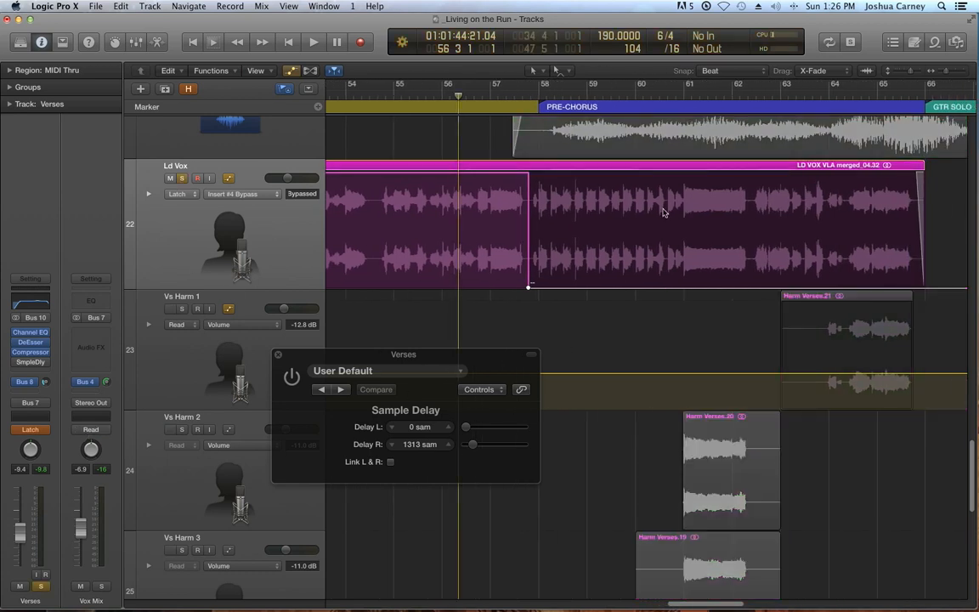
Set Ld Vox's automation mode to Read and play the transition from Verse 2 into the second pre-chorus.
click(29, 430)
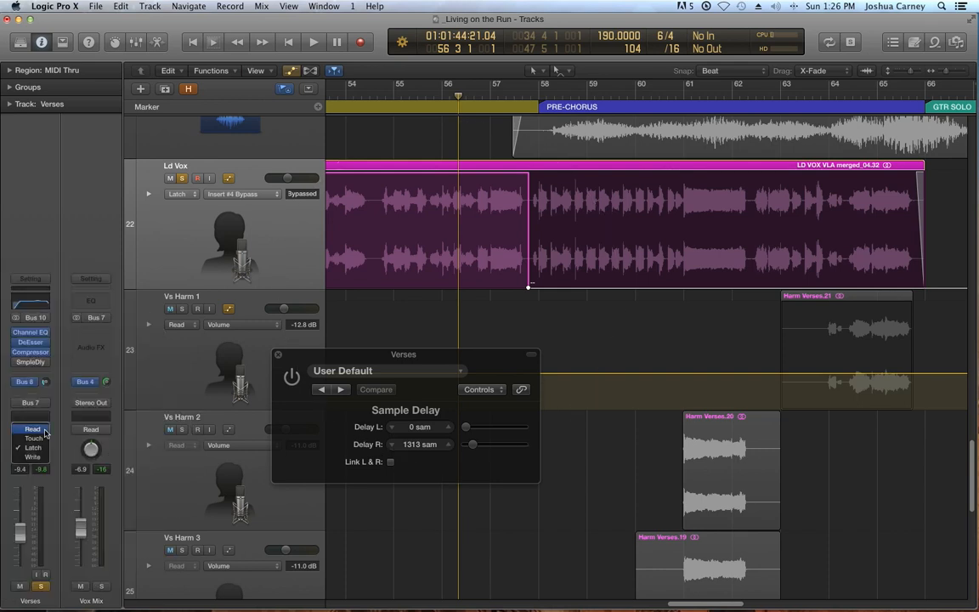
click(31, 393)
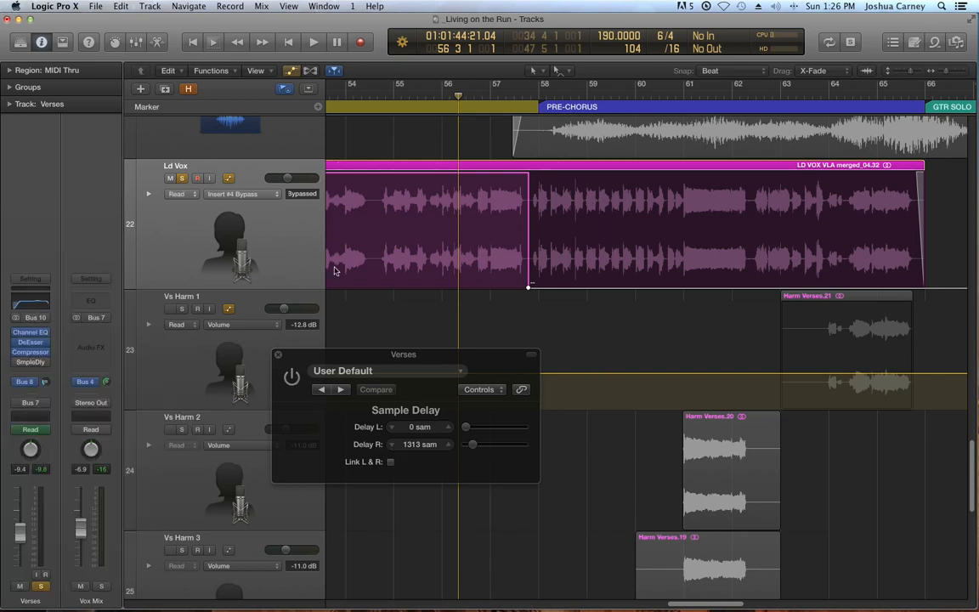
key(space)
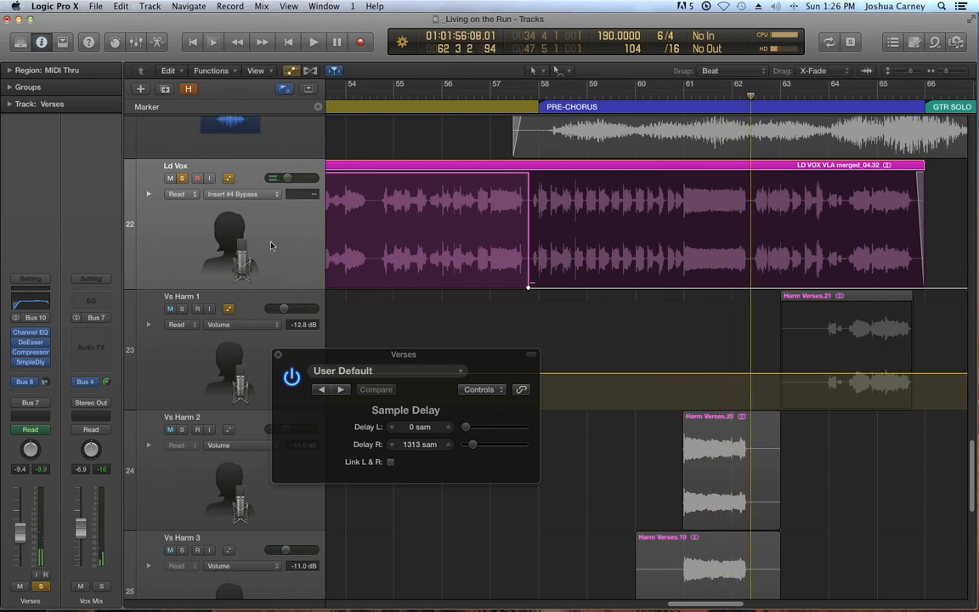
click(272, 247)
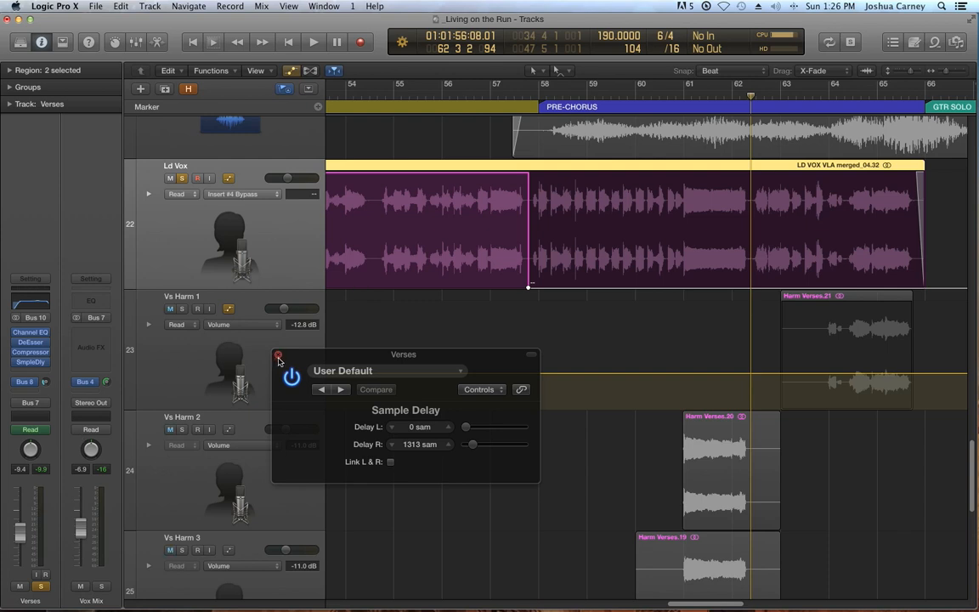
Set the Sample Delay's right delay to 909 sam and replay the soloed vocal from bar 56 into the pre-chorus.
drag(472, 448, 469, 449)
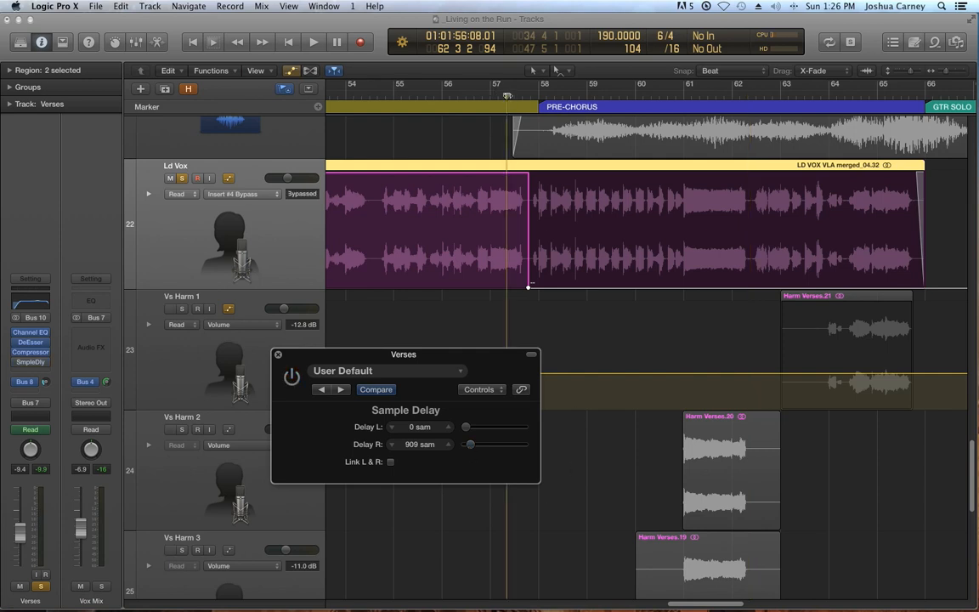
click(508, 96)
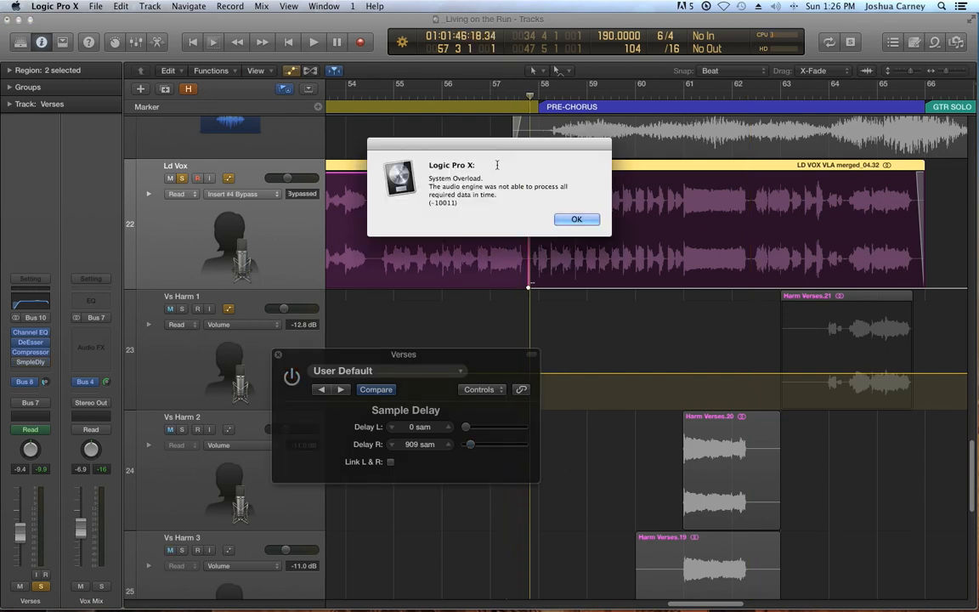
click(576, 219)
click(465, 99)
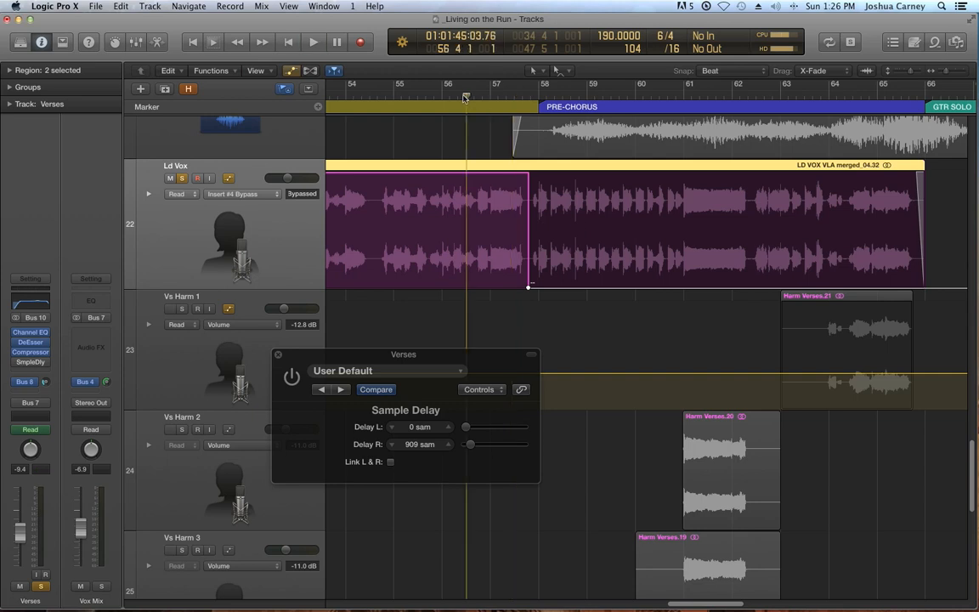
key(space)
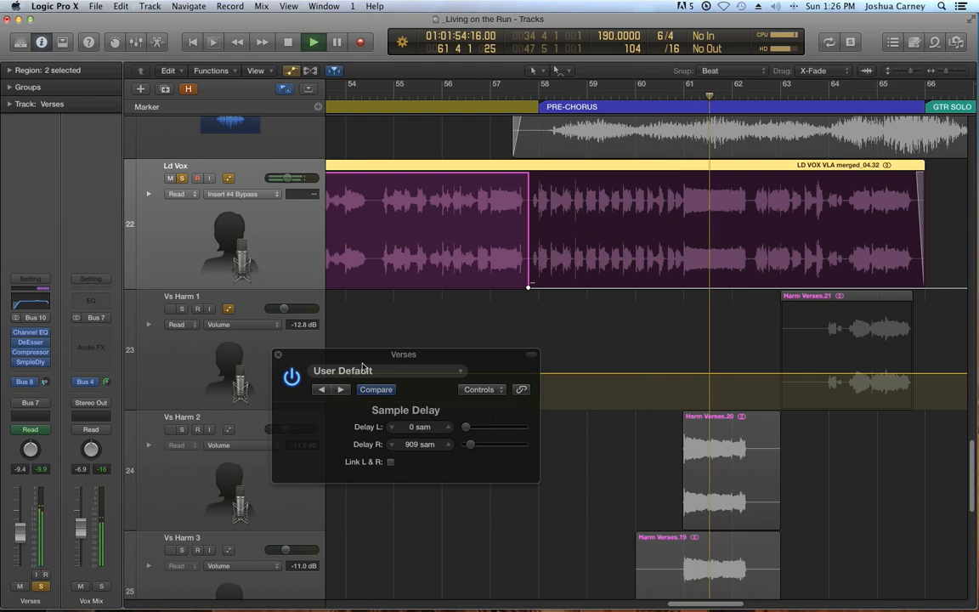
Close the Sample Delay window and take Ld Vox out of solo.
click(278, 355)
click(181, 177)
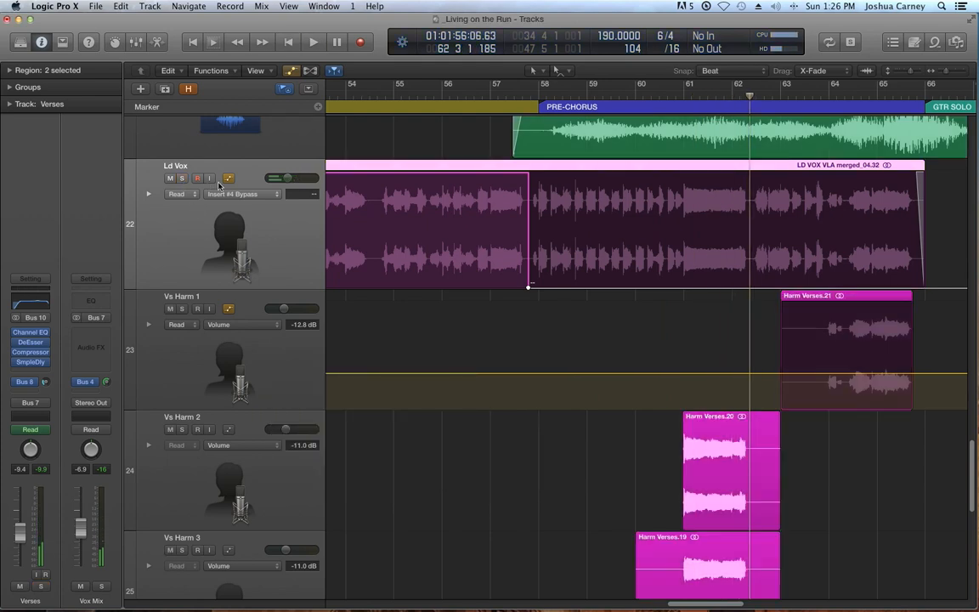
Hide the track automation, deselect the vocal regions, and save the project.
key(a)
click(396, 373)
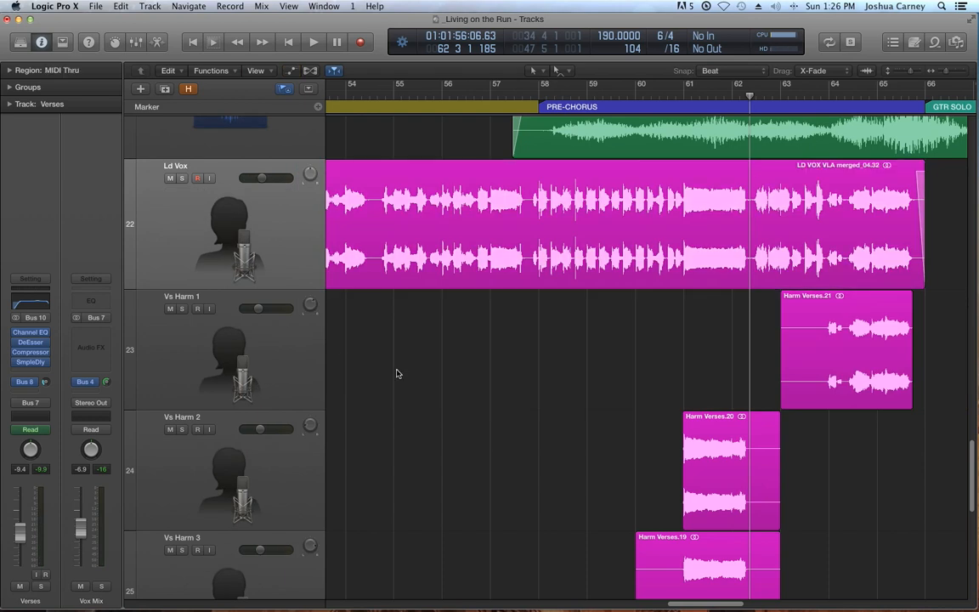
key(z)
key(super+s)
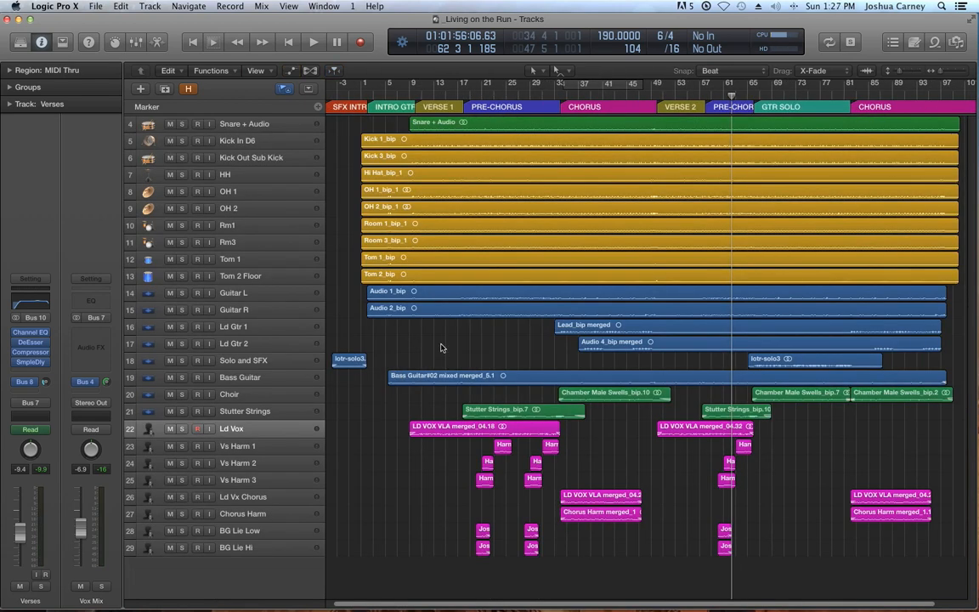